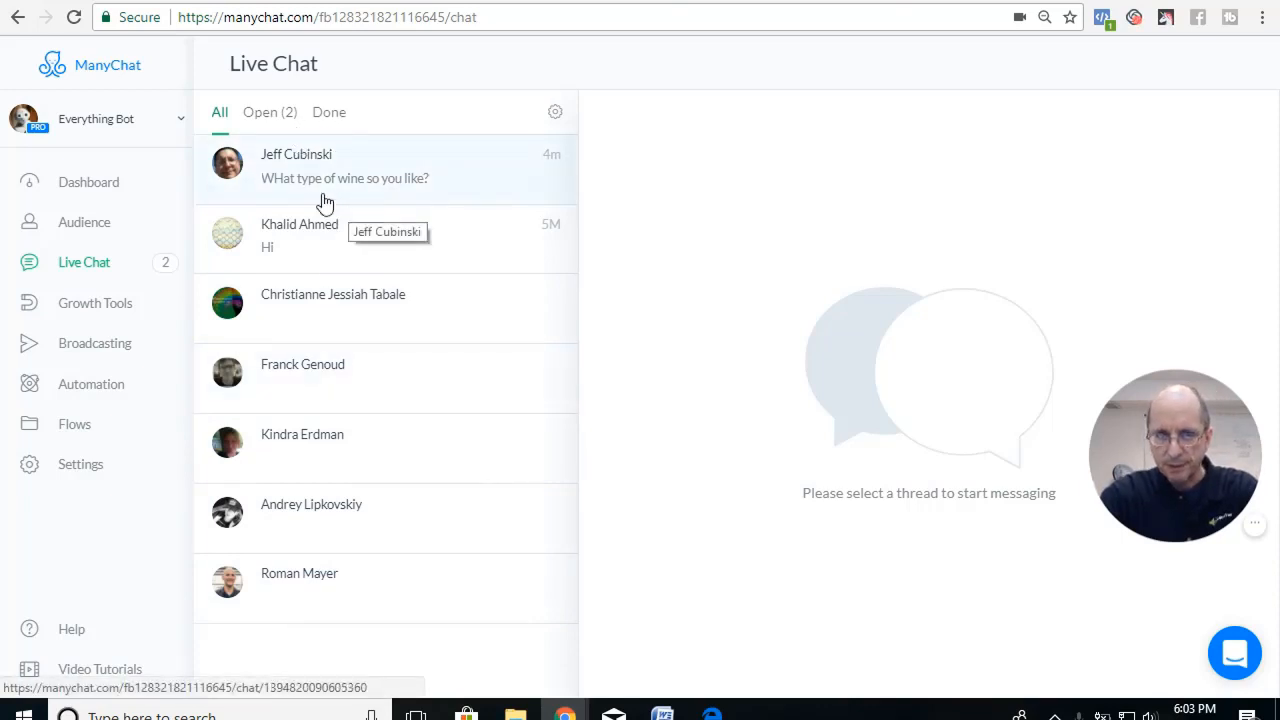
Step: Open the most recent conversation among the open live chats and pause automation for that subscriber for one hour
{"action": "left_click", "coordinate": [270, 121]}
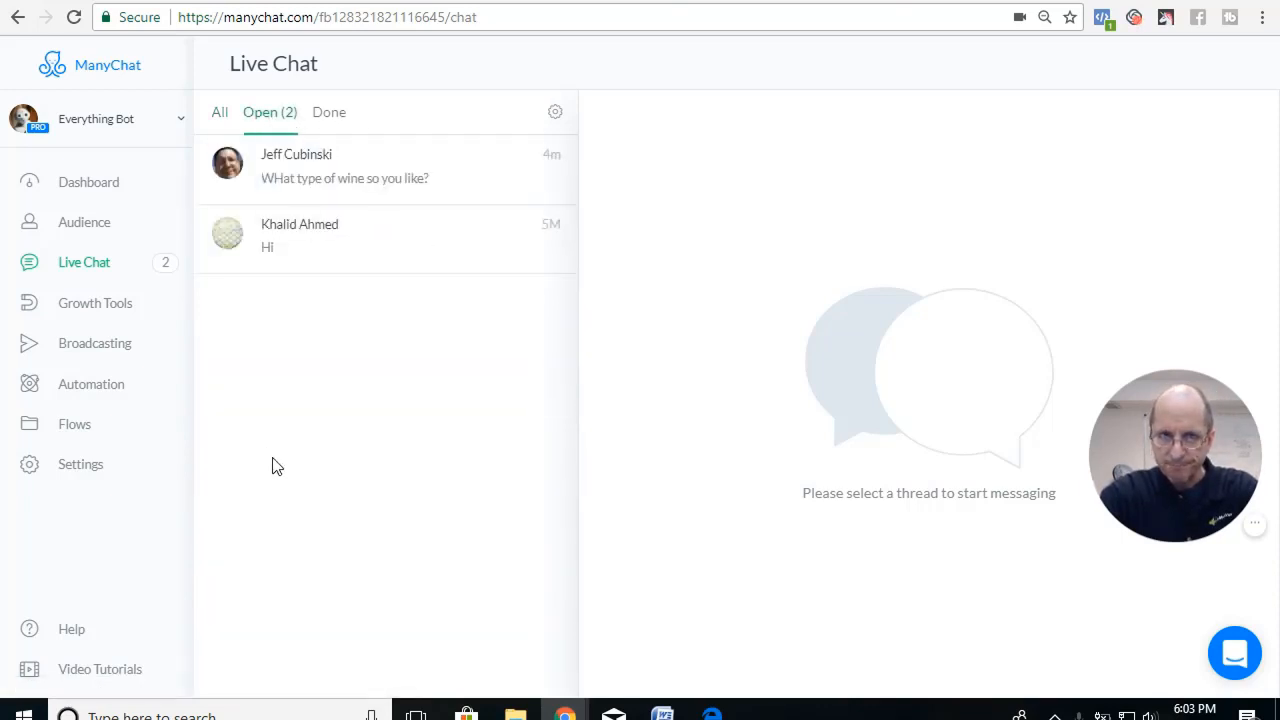
{"action": "left_click", "coordinate": [316, 188]}
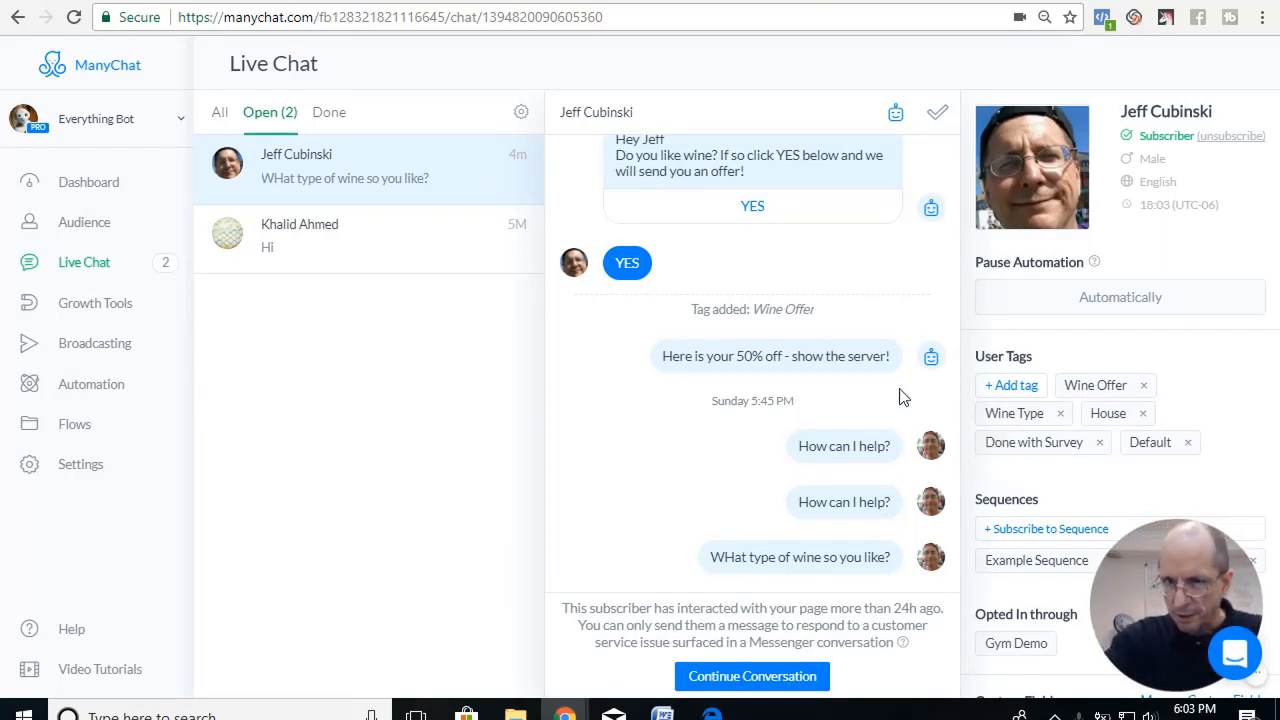
{"action": "mouse_move", "coordinate": [1097, 270]}
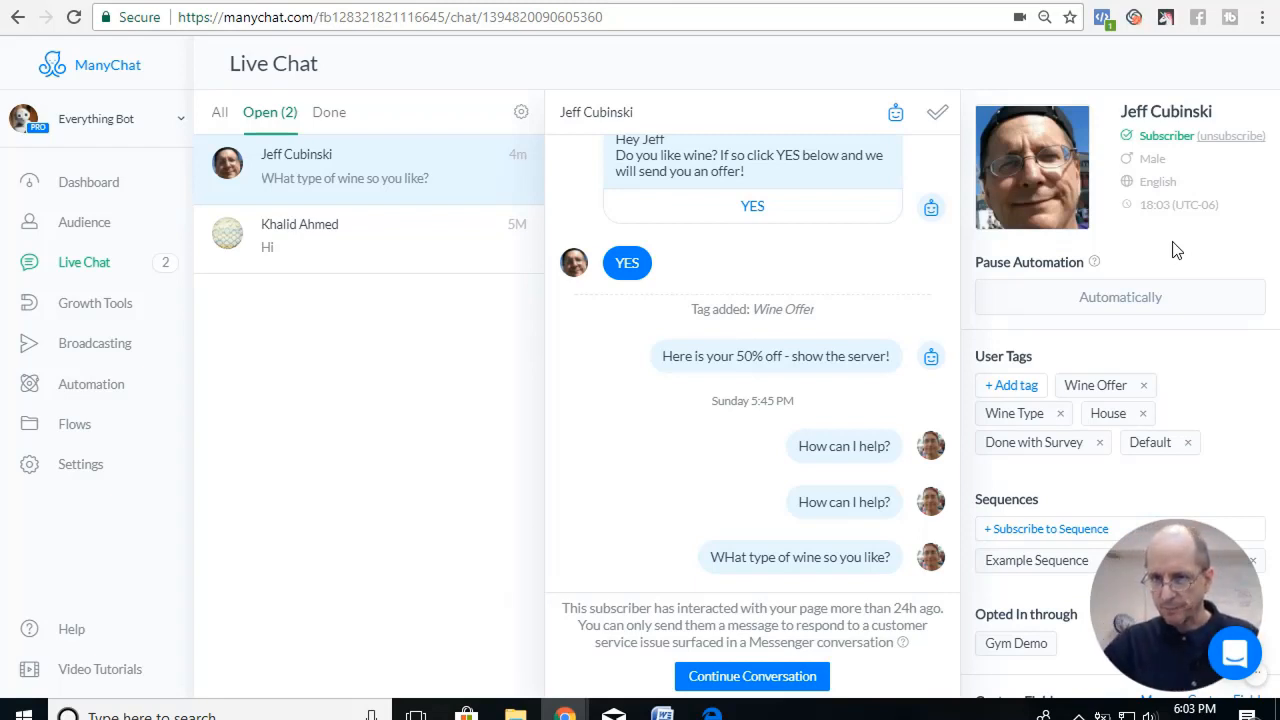
{"action": "left_click", "coordinate": [1121, 308]}
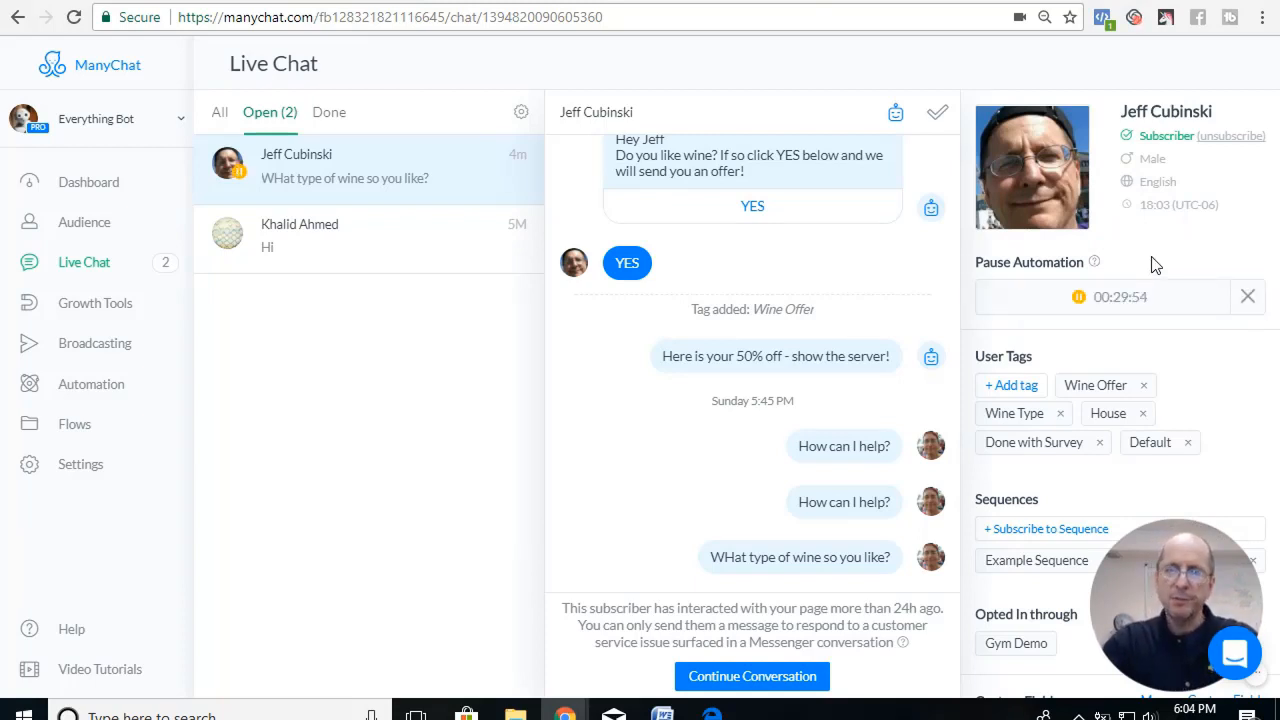
{"action": "left_click", "coordinate": [1152, 296]}
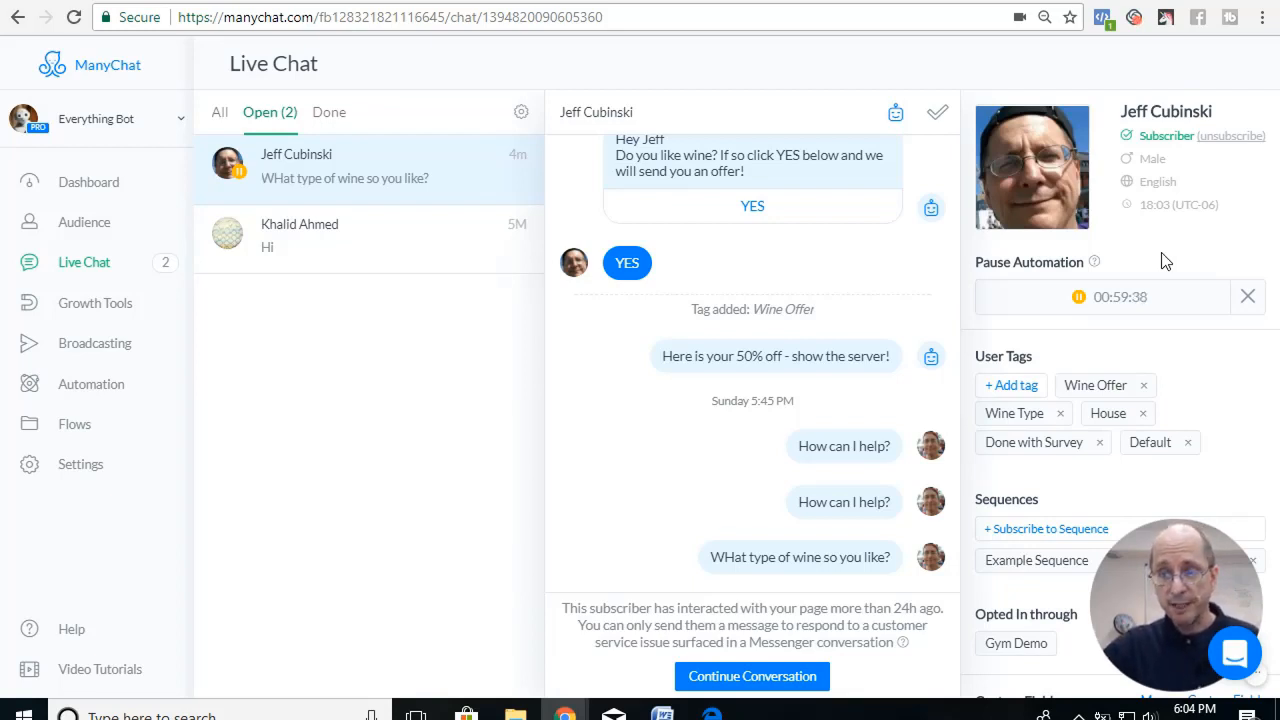
Step: Continue the conversation and send the subscriber the reply "Do you need directions?"
{"action": "left_click", "coordinate": [763, 680]}
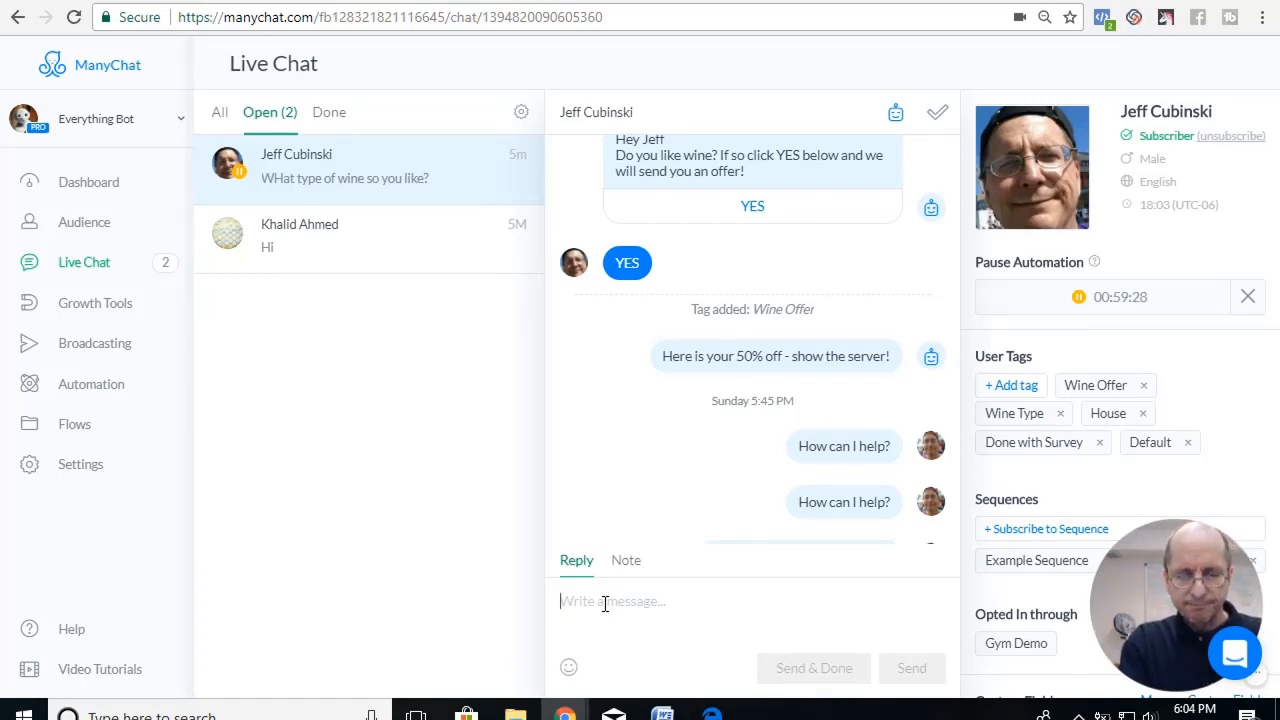
{"action": "type", "text": "Do "}
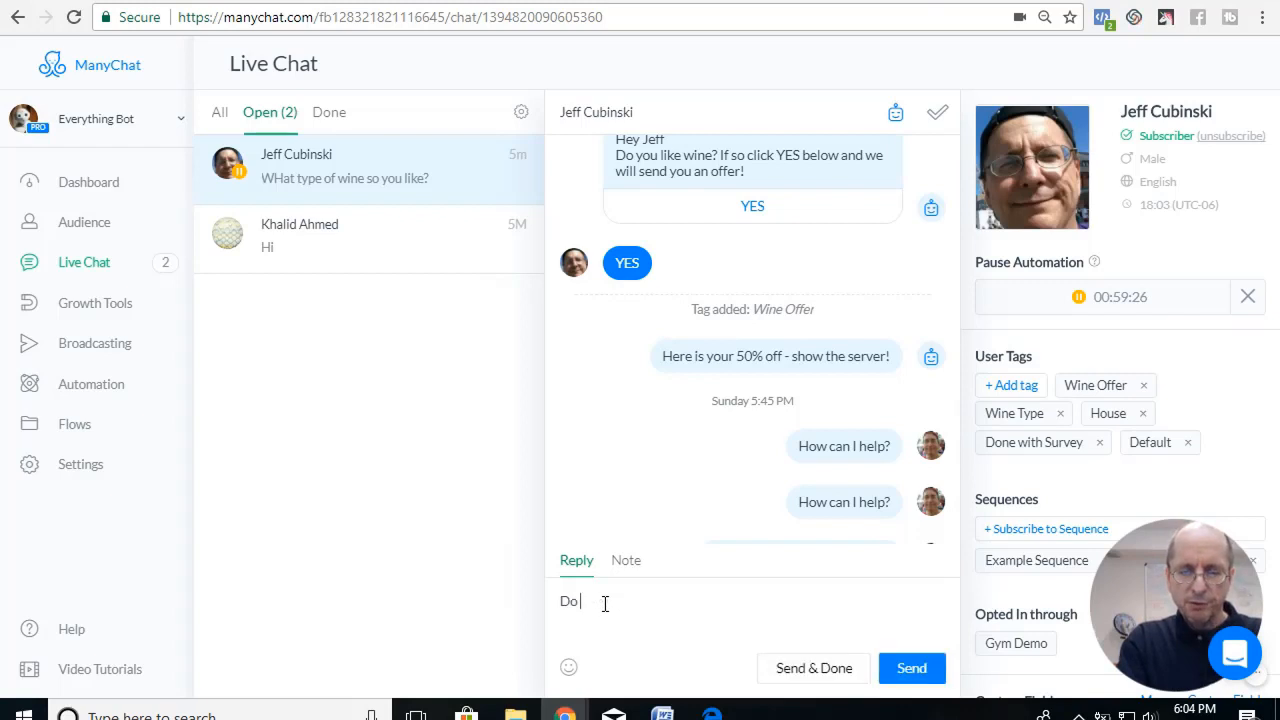
{"action": "type", "text": "you heed "}
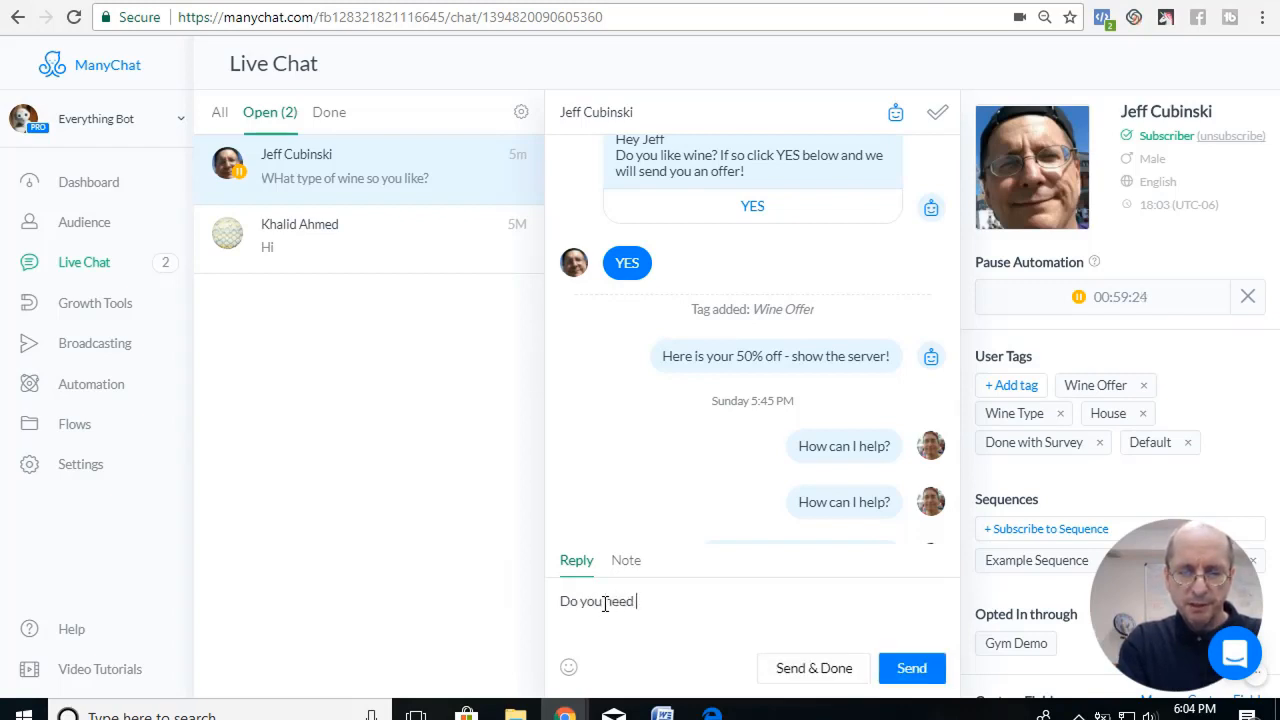
{"action": "type", "text": "directions?"}
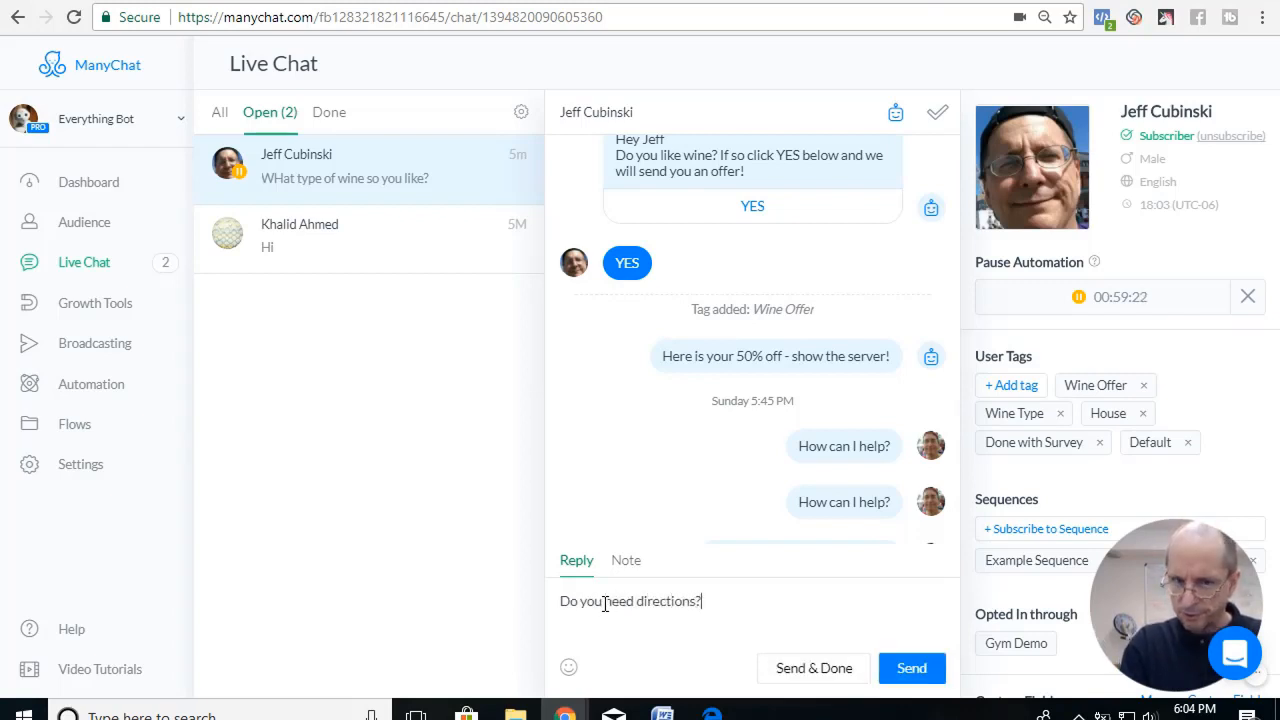
{"action": "left_click", "coordinate": [928, 676]}
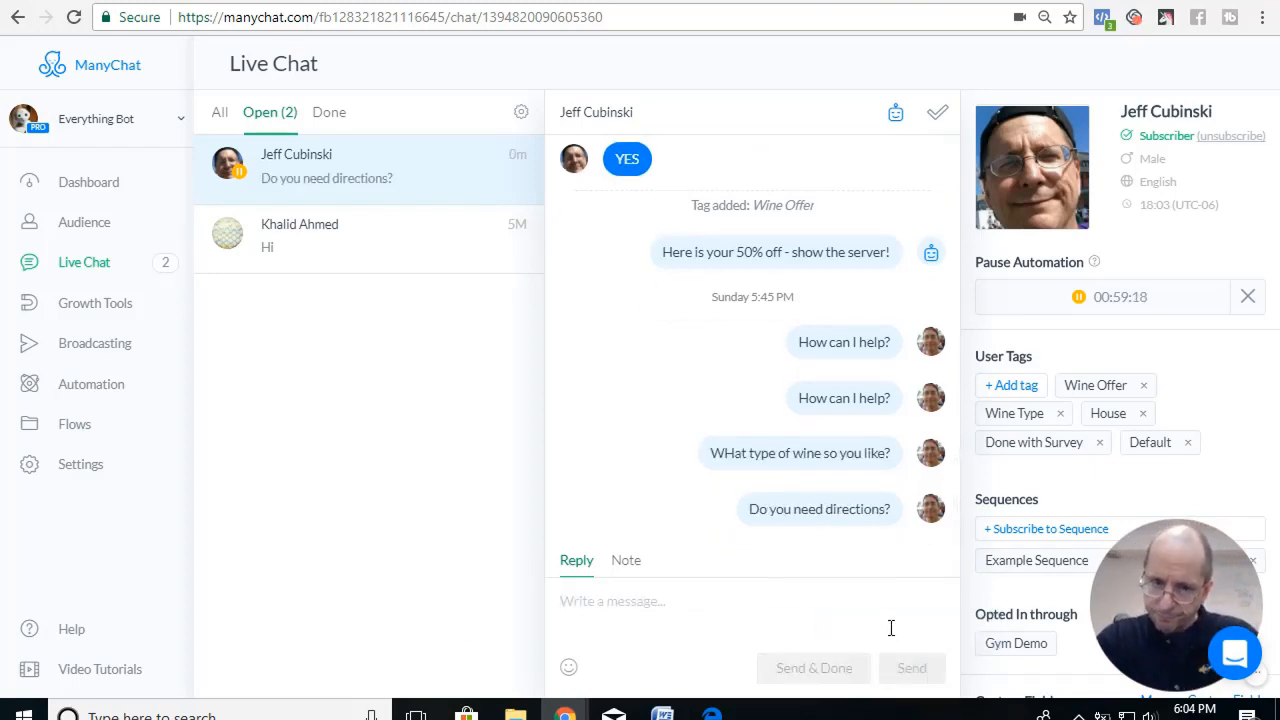
Step: Cancel the automation pause for the subscriber in the open conversation
{"action": "left_click", "coordinate": [620, 611]}
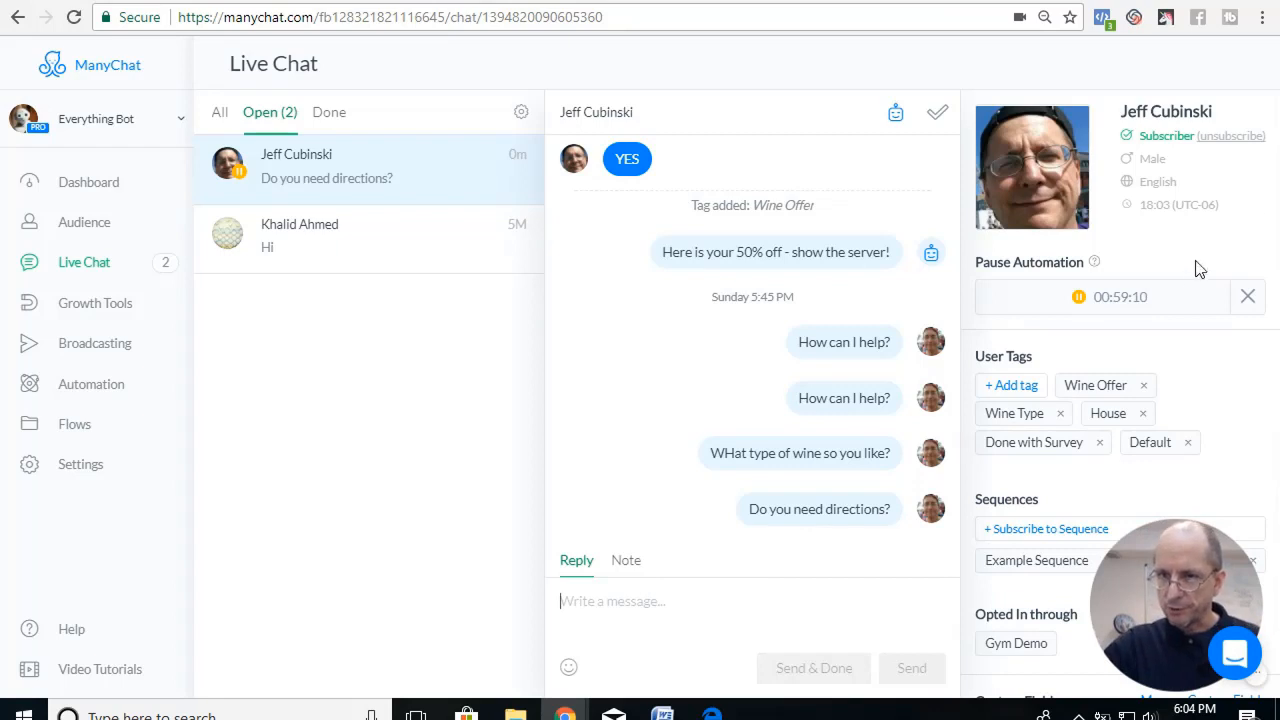
{"action": "left_click", "coordinate": [1248, 299]}
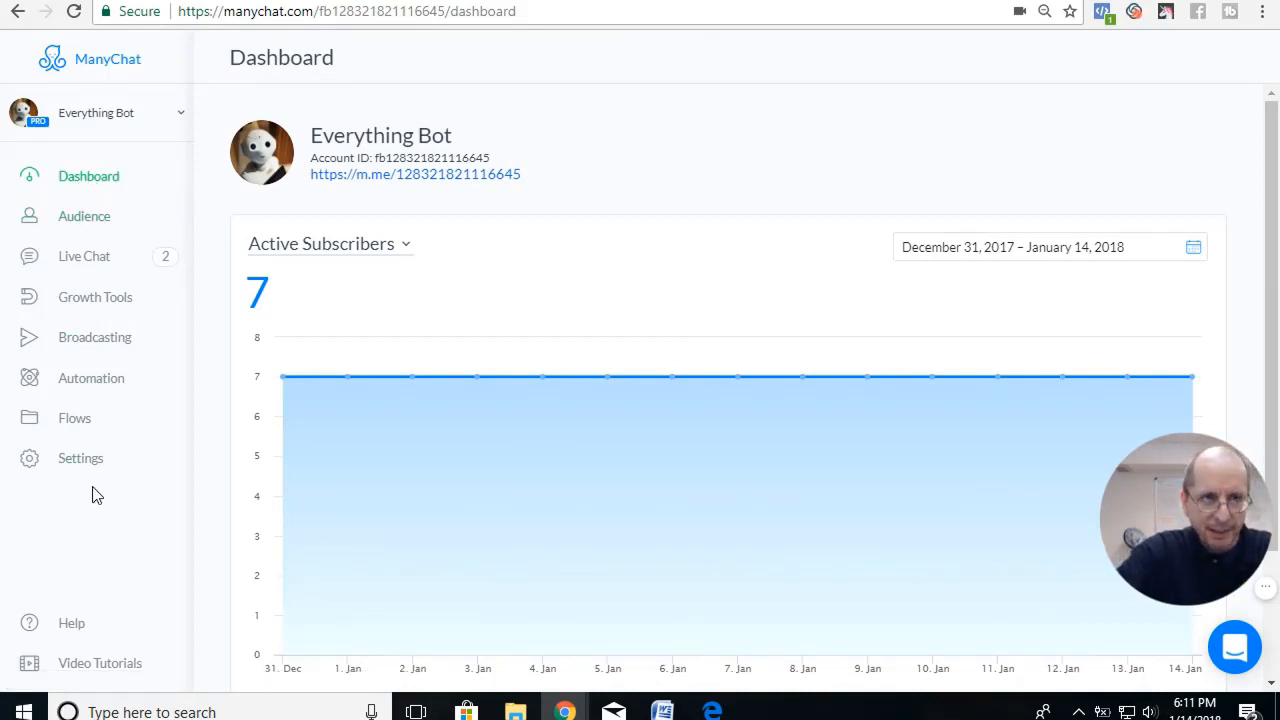
Step: Open "Condition flow" from the Test folder of the flows for editing
{"action": "left_click", "coordinate": [80, 424]}
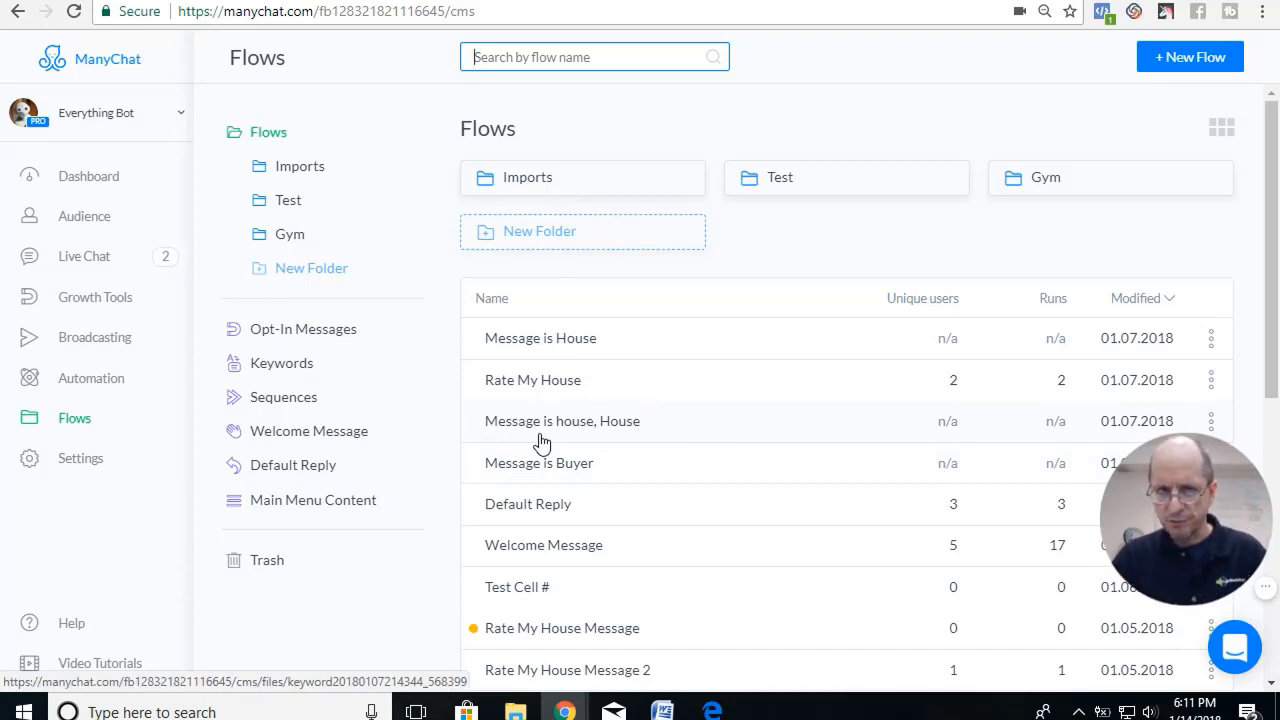
{"action": "left_click", "coordinate": [806, 186]}
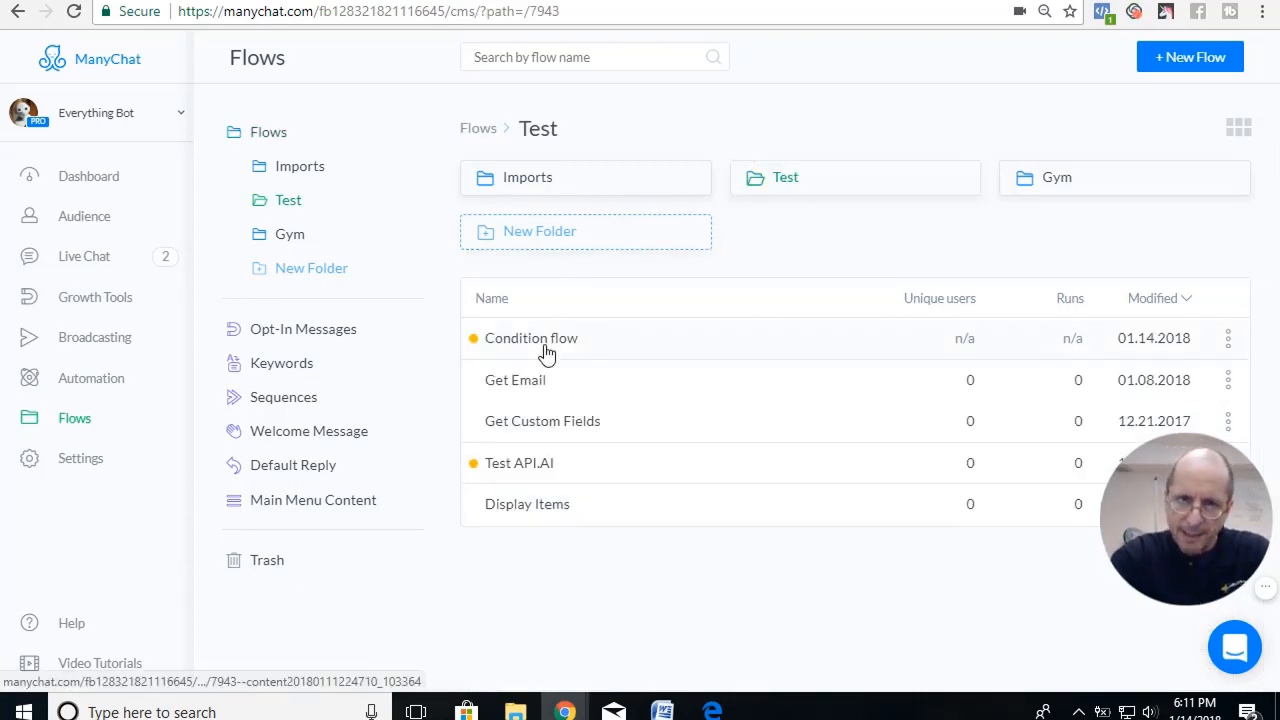
{"action": "left_click", "coordinate": [548, 342]}
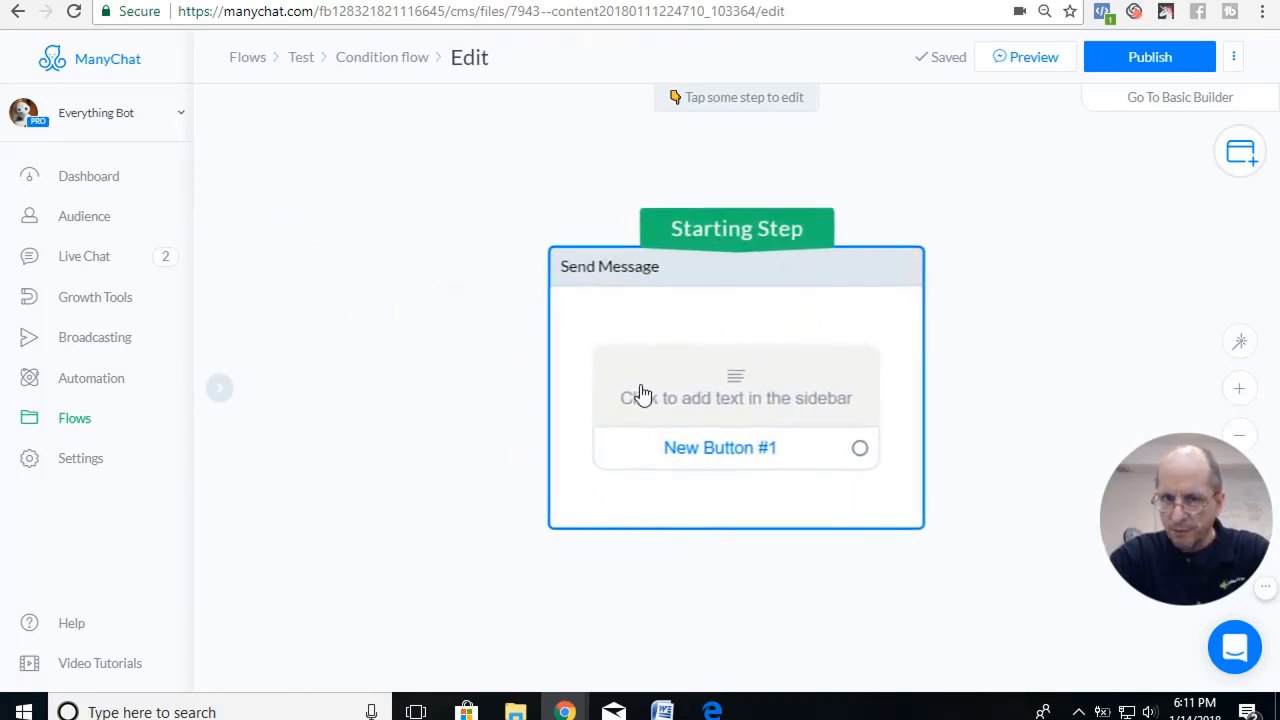
Step: Begin the starting step's message text with "Congrats" followed by a variable placeholder
{"action": "left_click", "coordinate": [740, 387]}
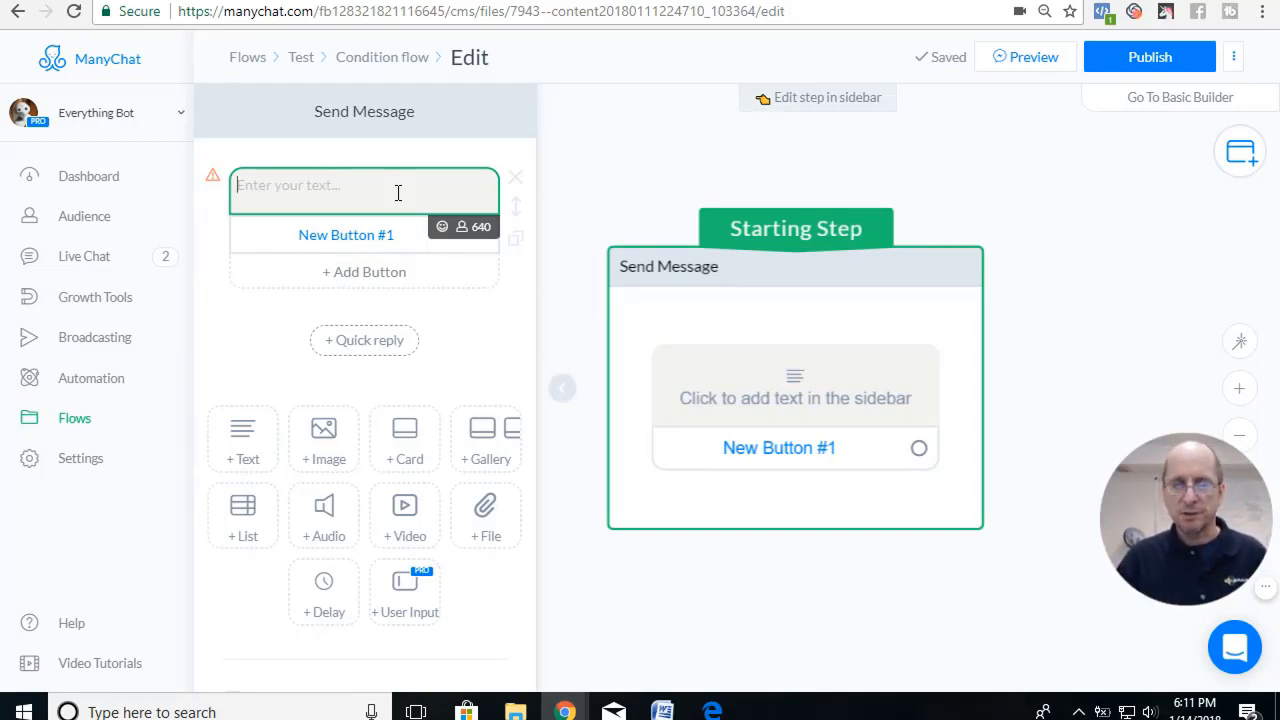
{"action": "type", "text": "COngrats"}
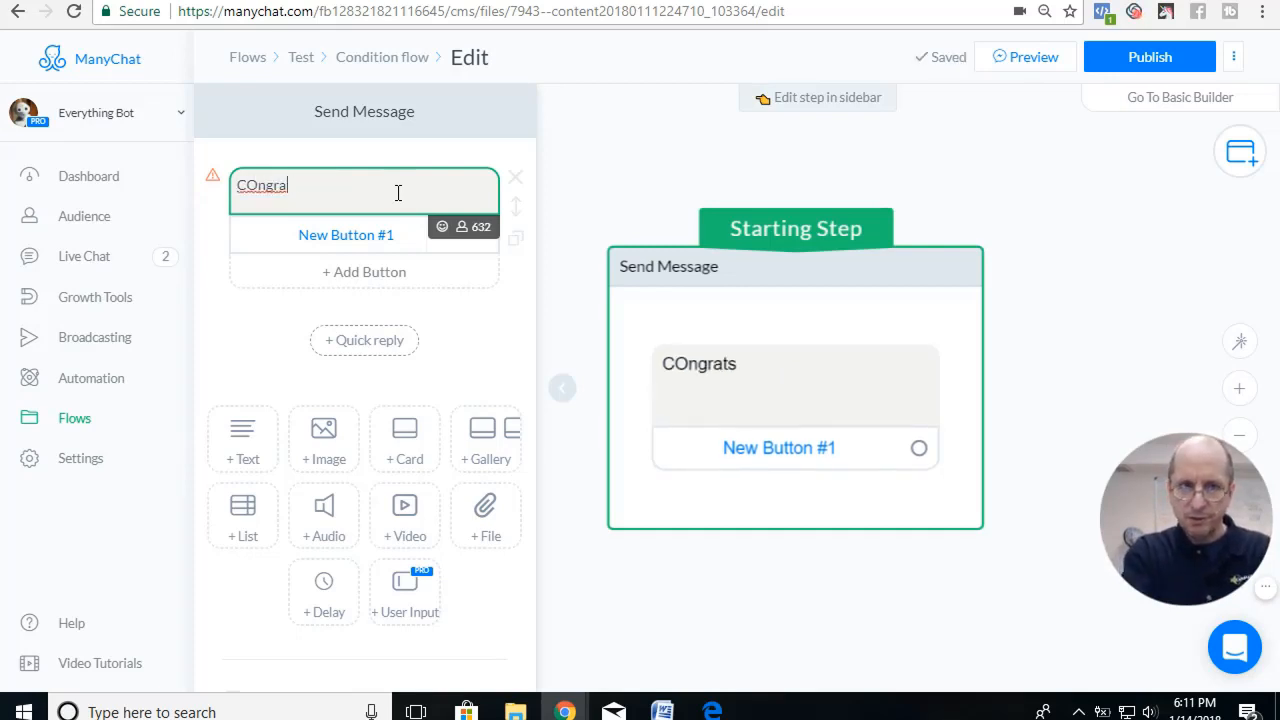
{"action": "key", "text": "BackSpace"}
{"action": "key", "text": "BackSpace"}
{"action": "key", "text": "BackSpace"}
{"action": "key", "text": "BackSpace"}
{"action": "key", "text": "BackSpace"}
{"action": "key", "text": "BackSpace"}
{"action": "key", "text": "BackSpace"}
{"action": "type", "text": "ong"}
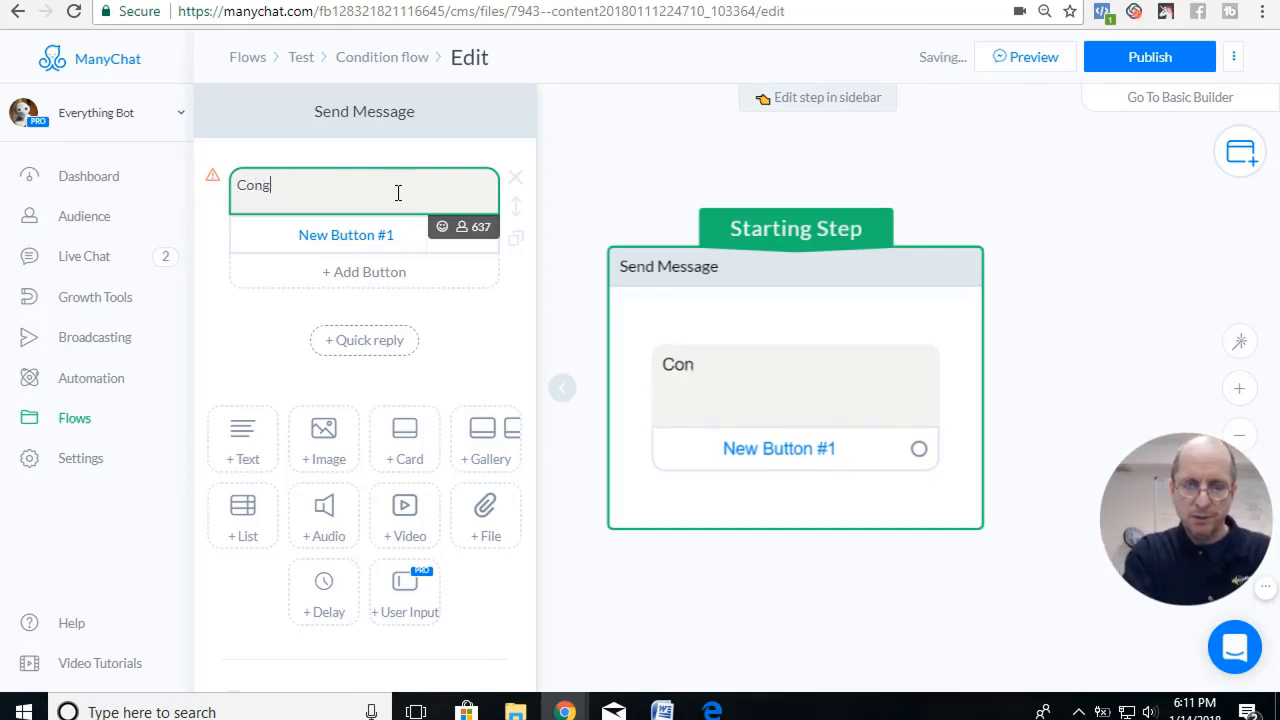
{"action": "type", "text": "rats {{"}
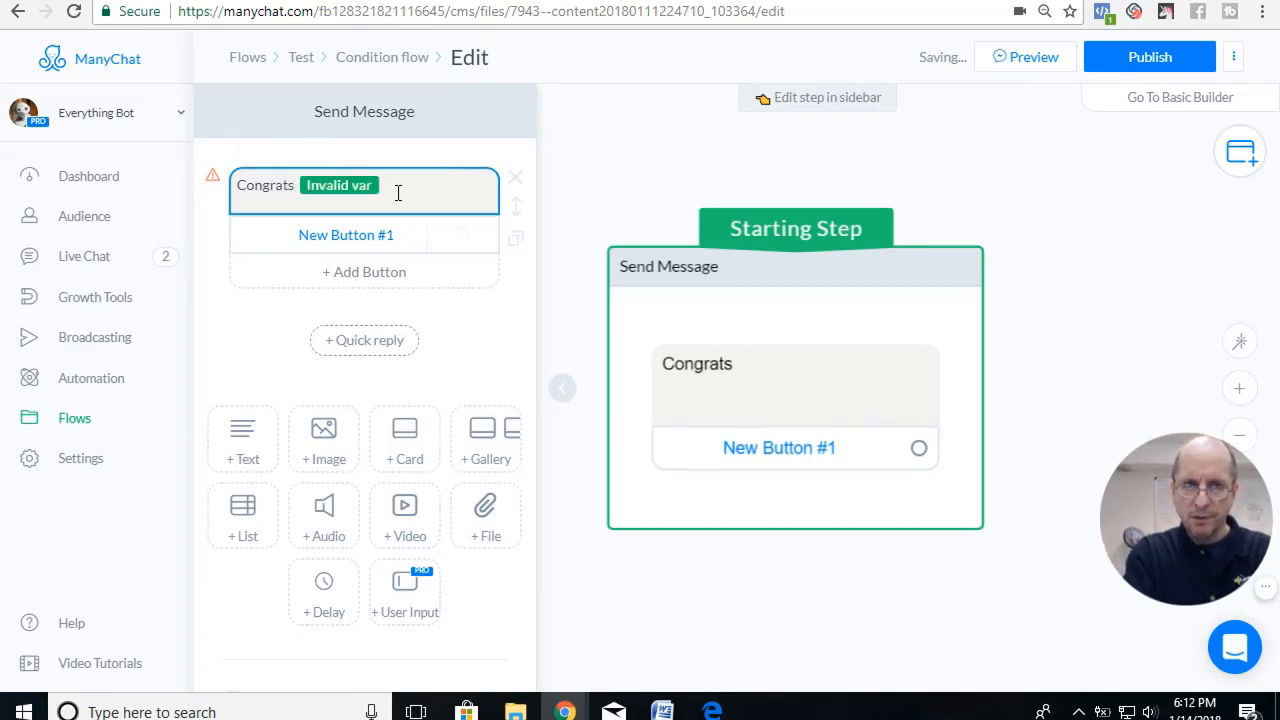
Step: Set the variable after "Congrats" to First Name
{"action": "left_click", "coordinate": [324, 156]}
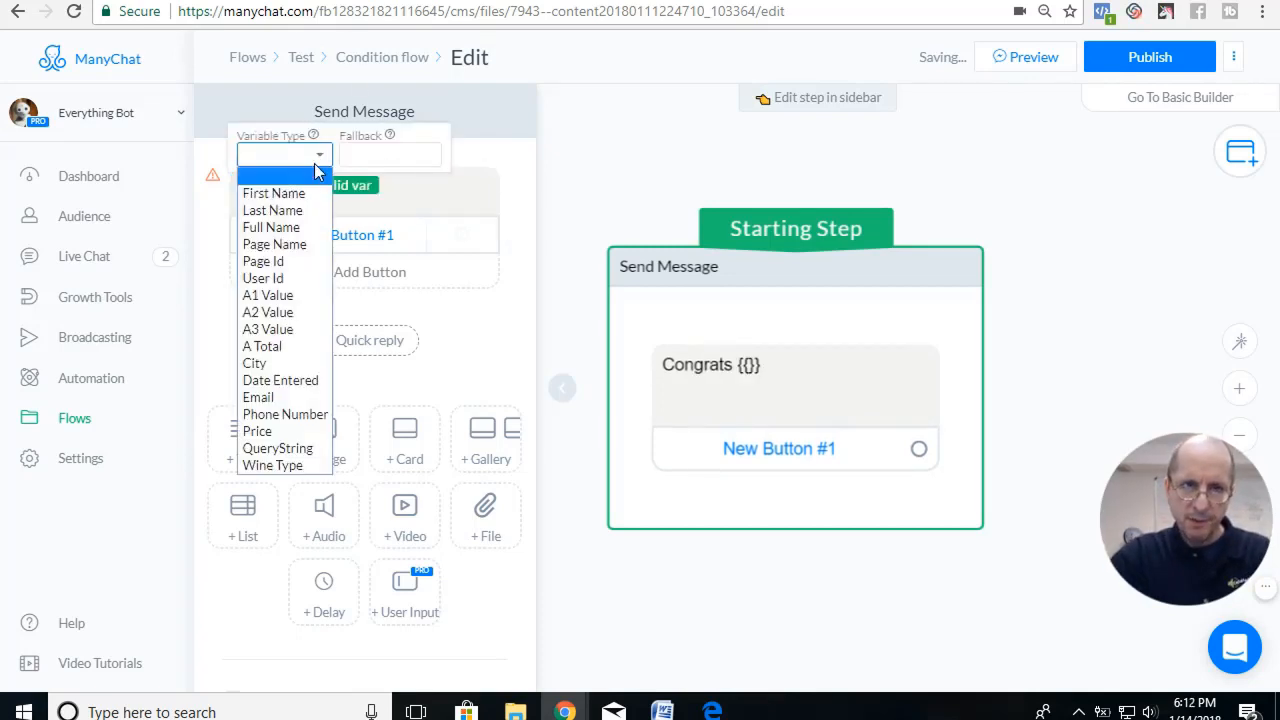
{"action": "left_click", "coordinate": [308, 190]}
{"action": "left_click", "coordinate": [320, 155]}
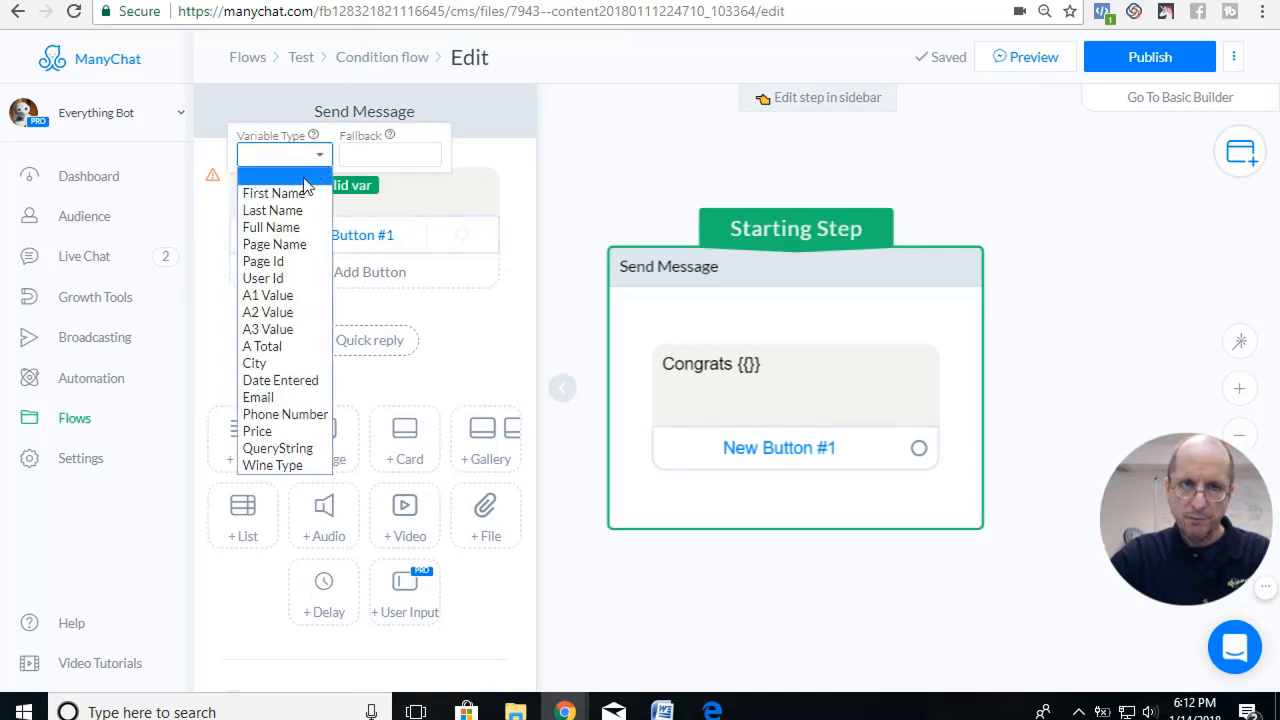
{"action": "left_click", "coordinate": [300, 194]}
{"action": "left_click", "coordinate": [405, 188]}
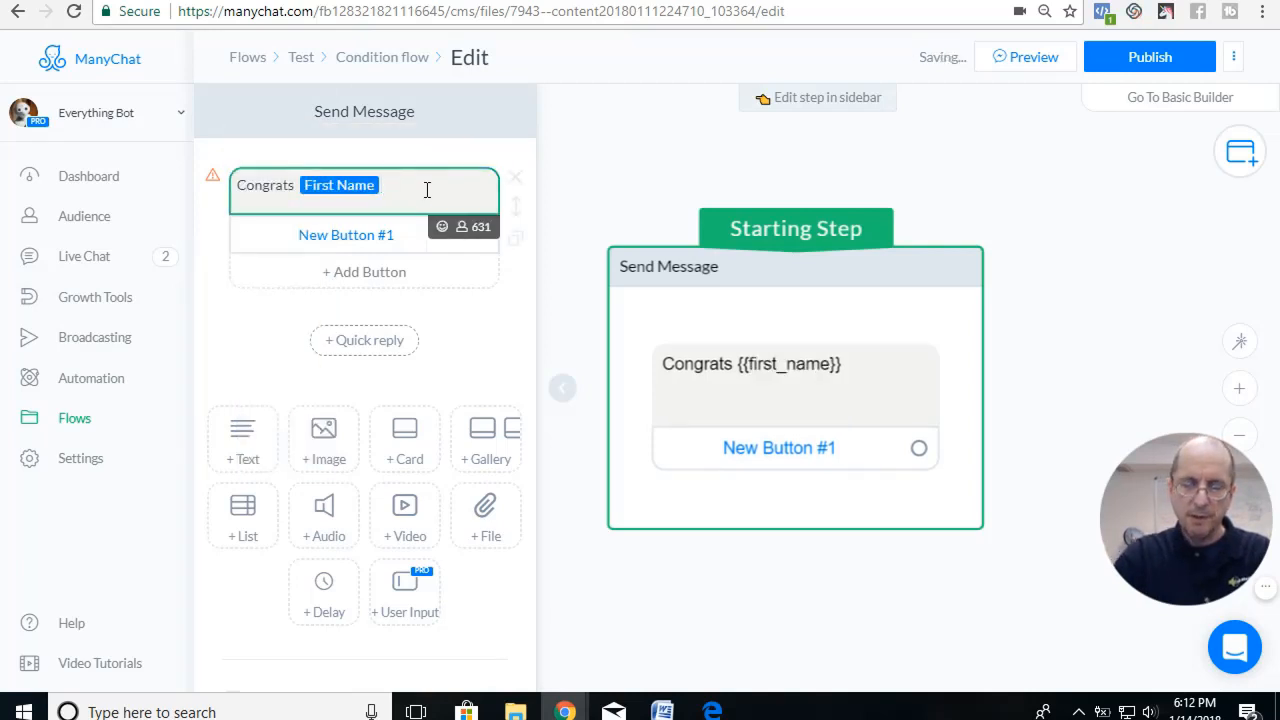
Step: Continue the message after the First Name variable with "Here is your offer! Click below"
{"action": "type", "text": "Her"}
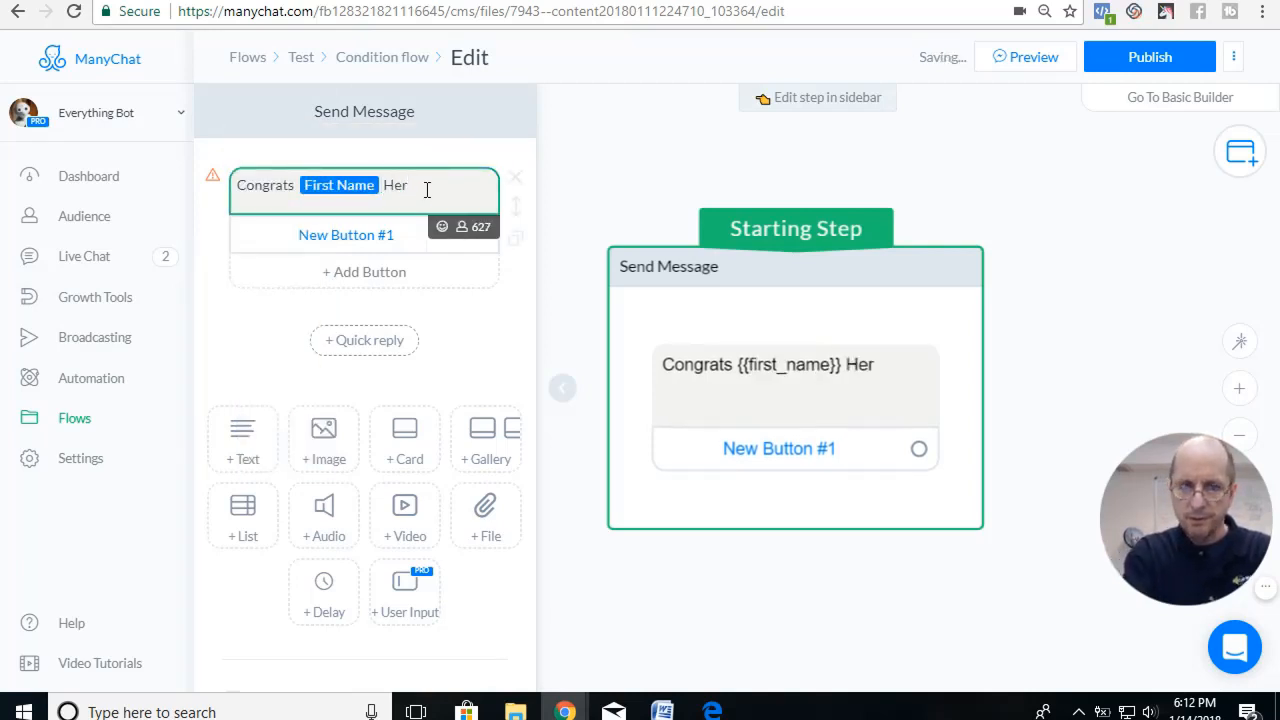
{"action": "type", "text": "e is y"}
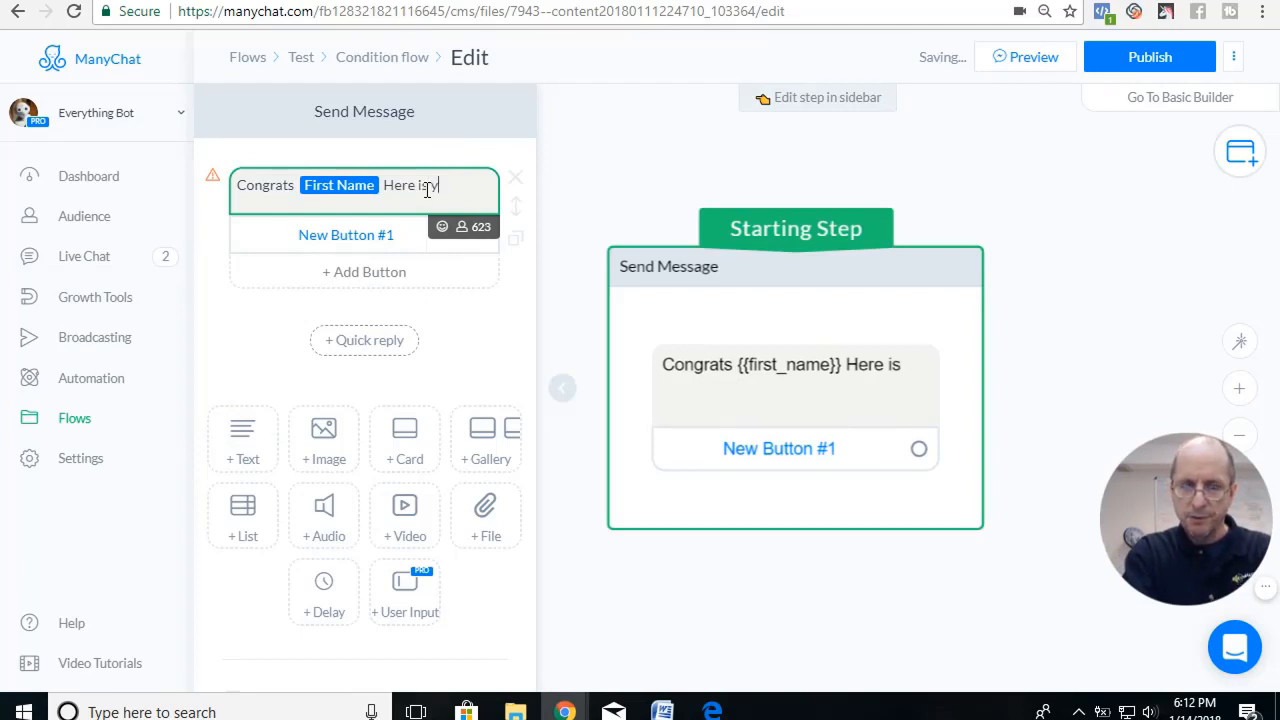
{"action": "type", "text": "our offer"}
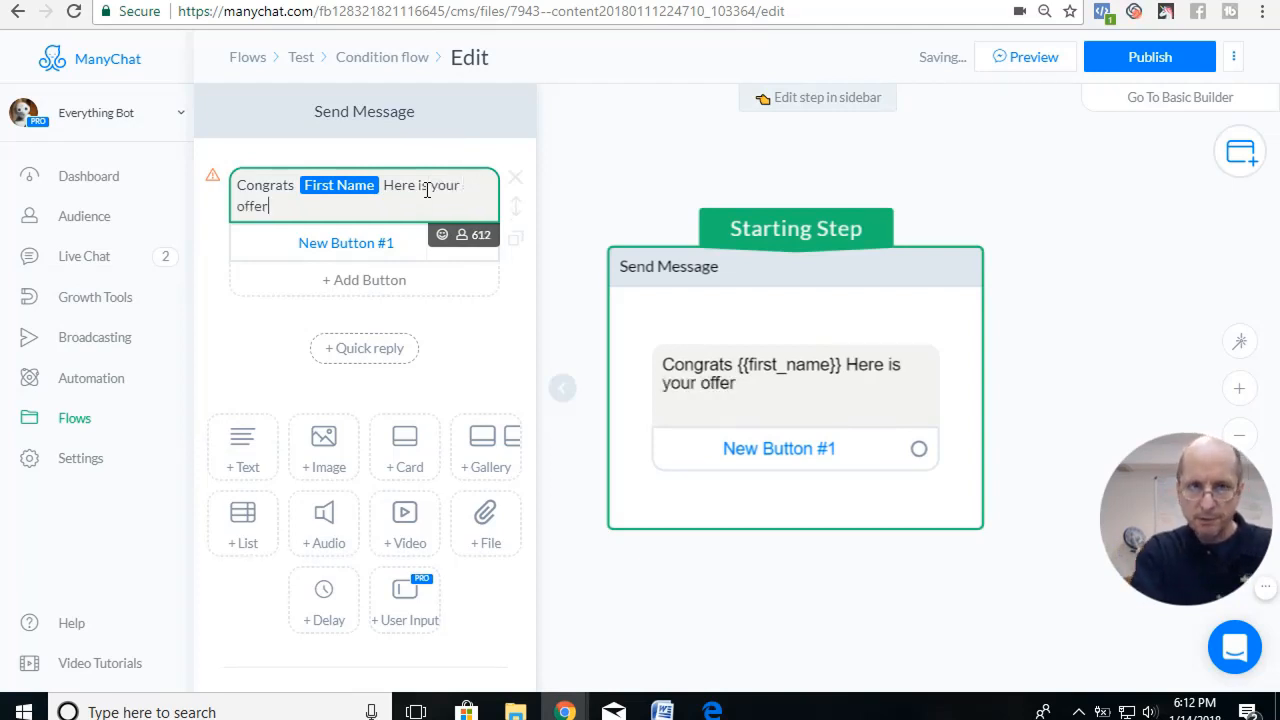
{"action": "type", "text": "! Cliskc"}
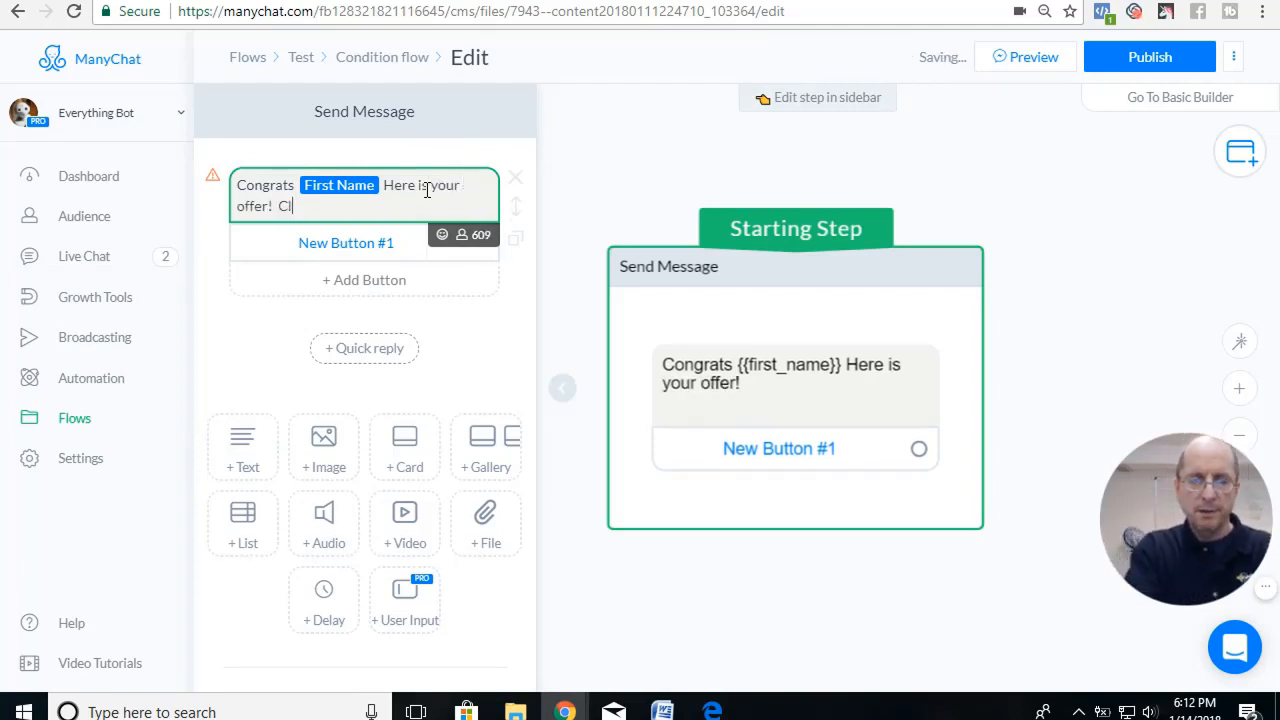
{"action": "key", "text": "BackSpace"}
{"action": "key", "text": "BackSpace"}
{"action": "key", "text": "BackSpace"}
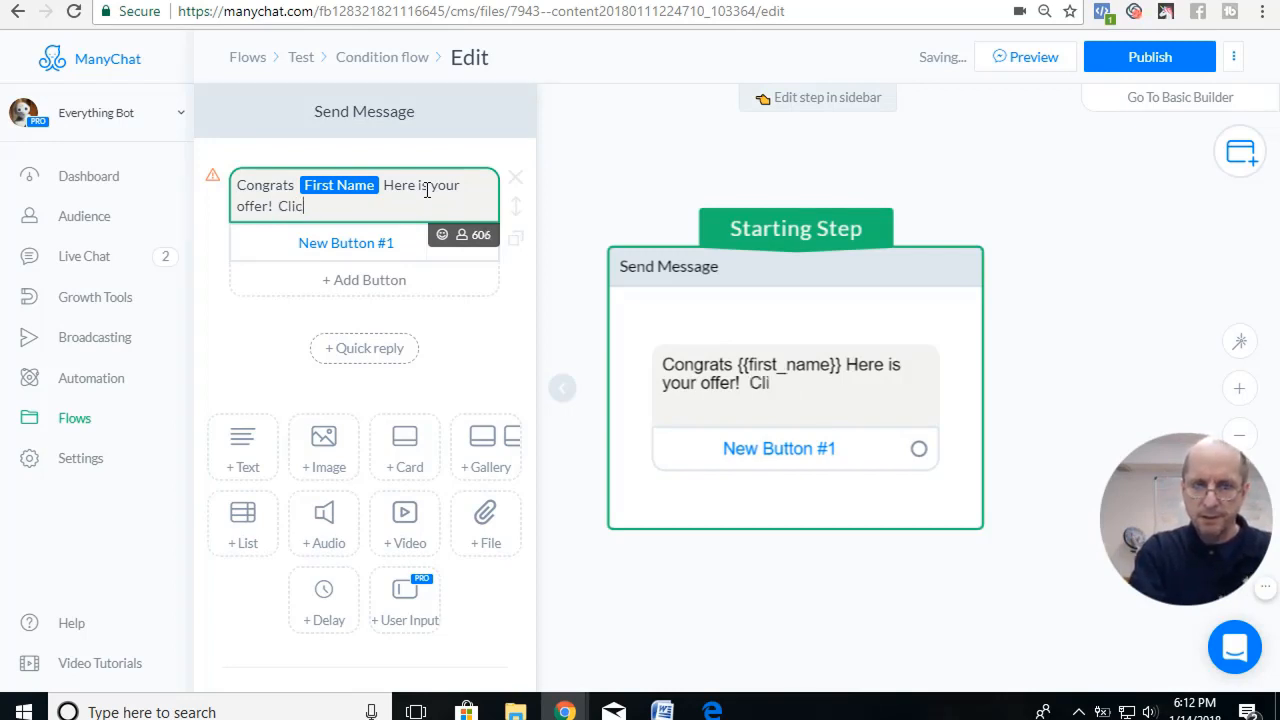
{"action": "type", "text": "ck below"}
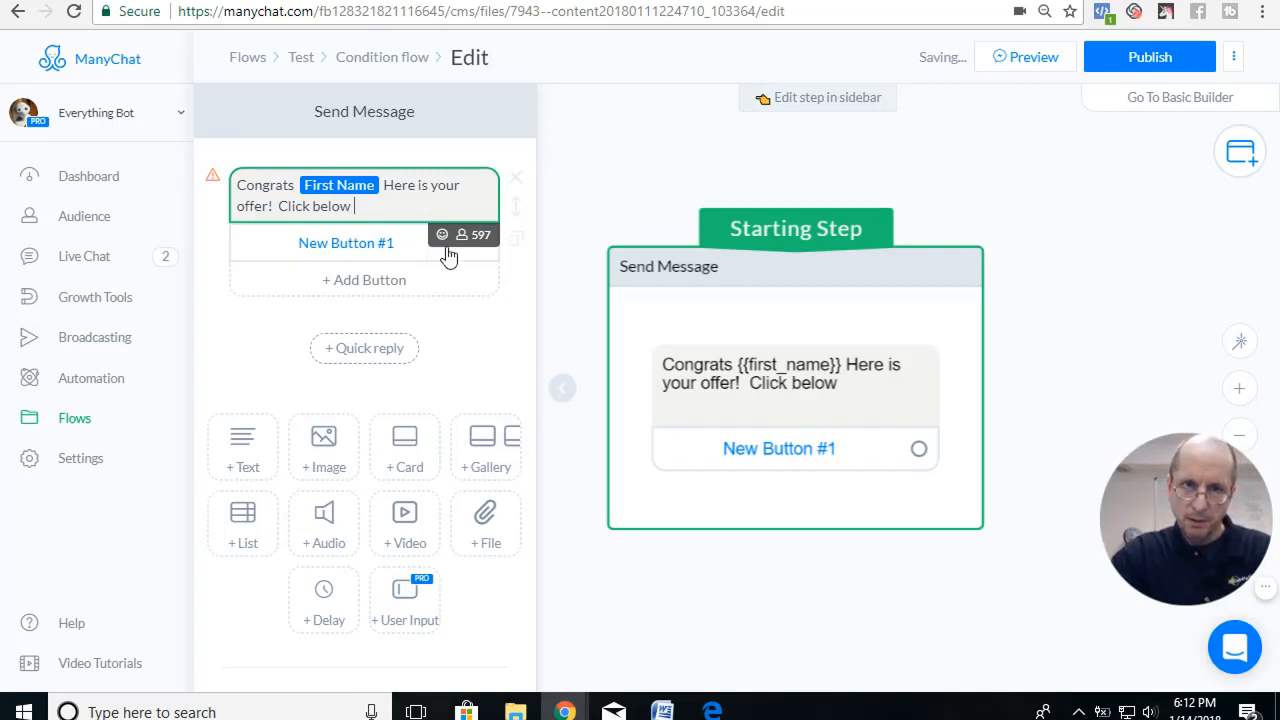
Step: Add three down-arrow emojis to the end of the message text
{"action": "left_click", "coordinate": [442, 236]}
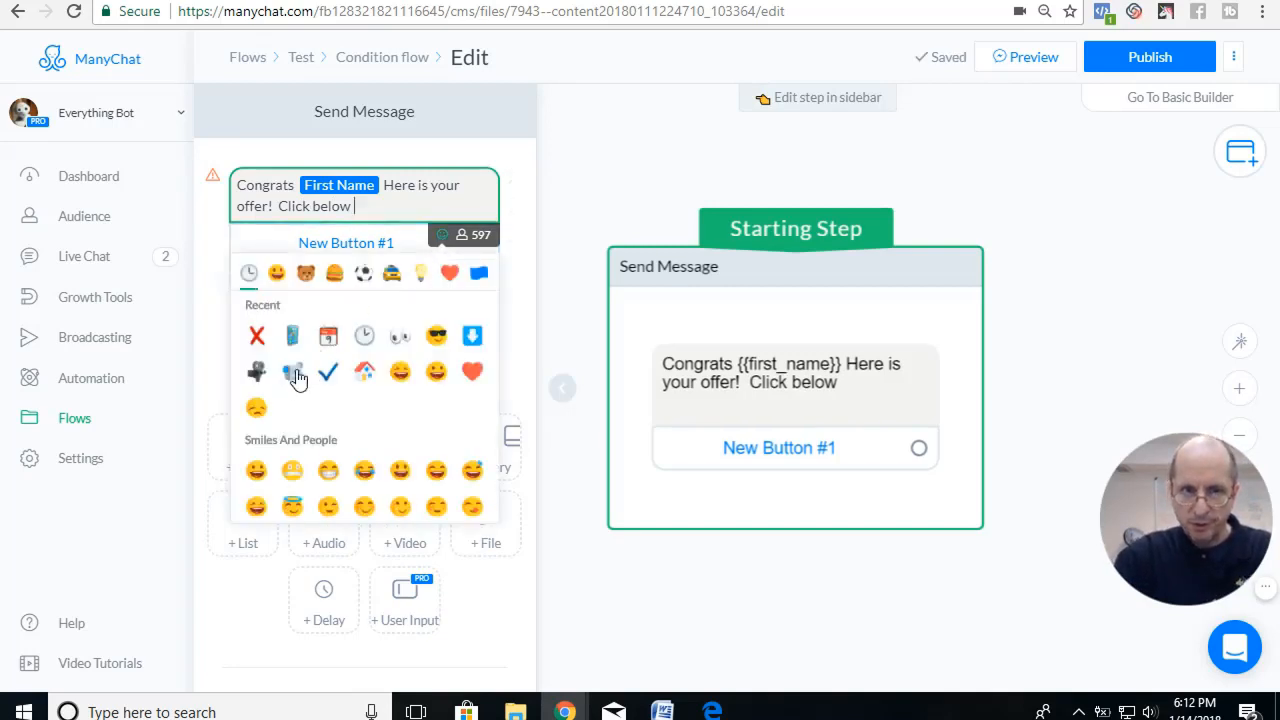
{"action": "left_click", "coordinate": [472, 337]}
{"action": "left_click", "coordinate": [472, 337]}
{"action": "left_click", "coordinate": [472, 337]}
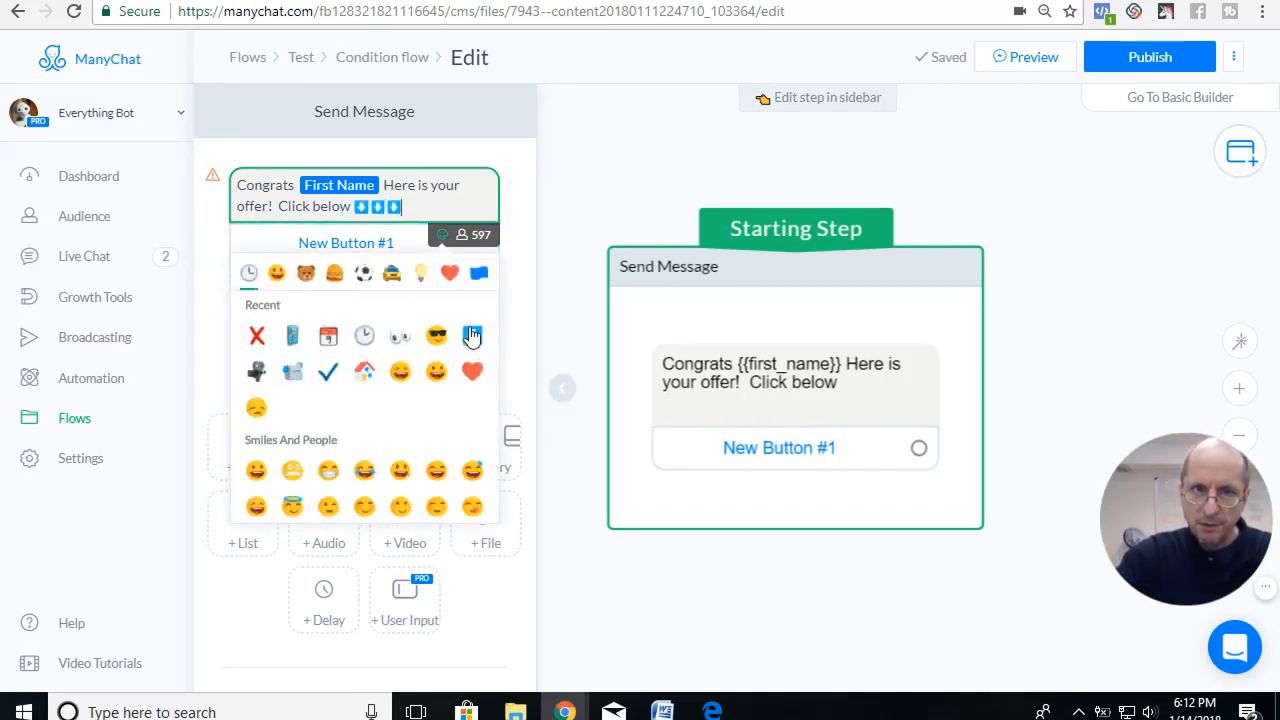
{"action": "left_click", "coordinate": [438, 218]}
Step: Title the message's button "Claim Offer" and end the title with a grinning face emoji
{"action": "left_click", "coordinate": [382, 244]}
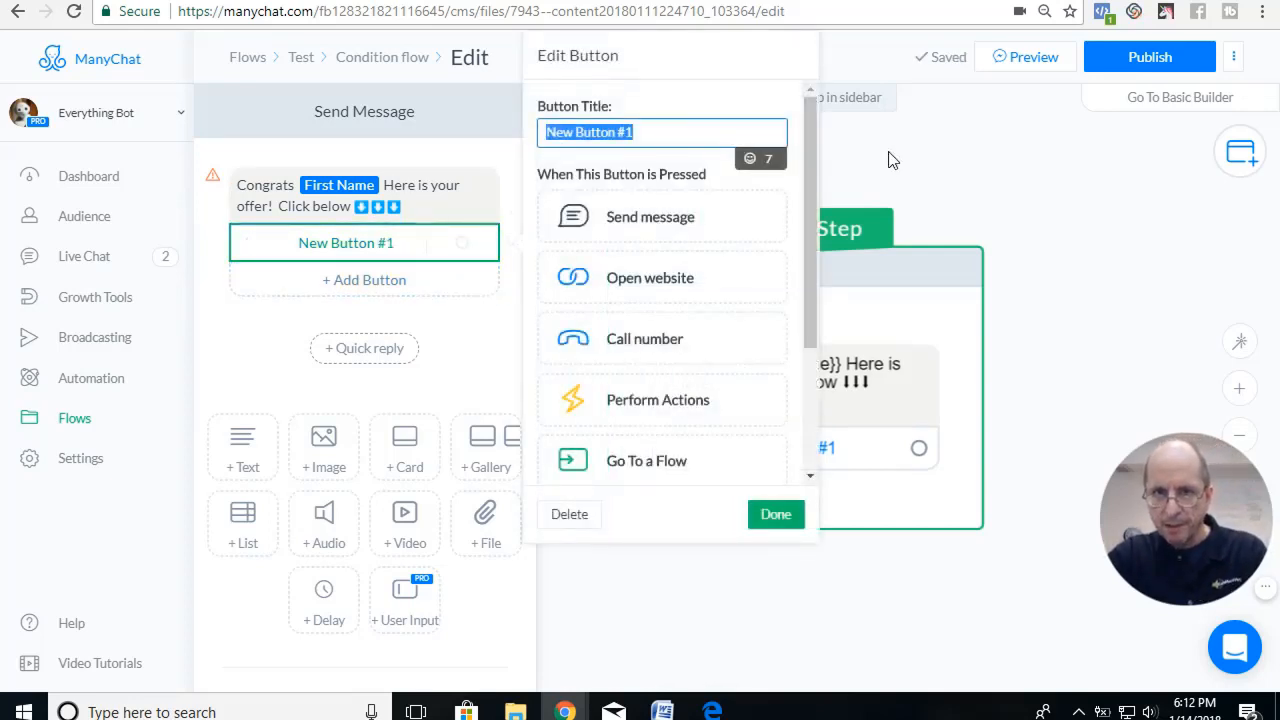
{"action": "type", "text": "Calin"}
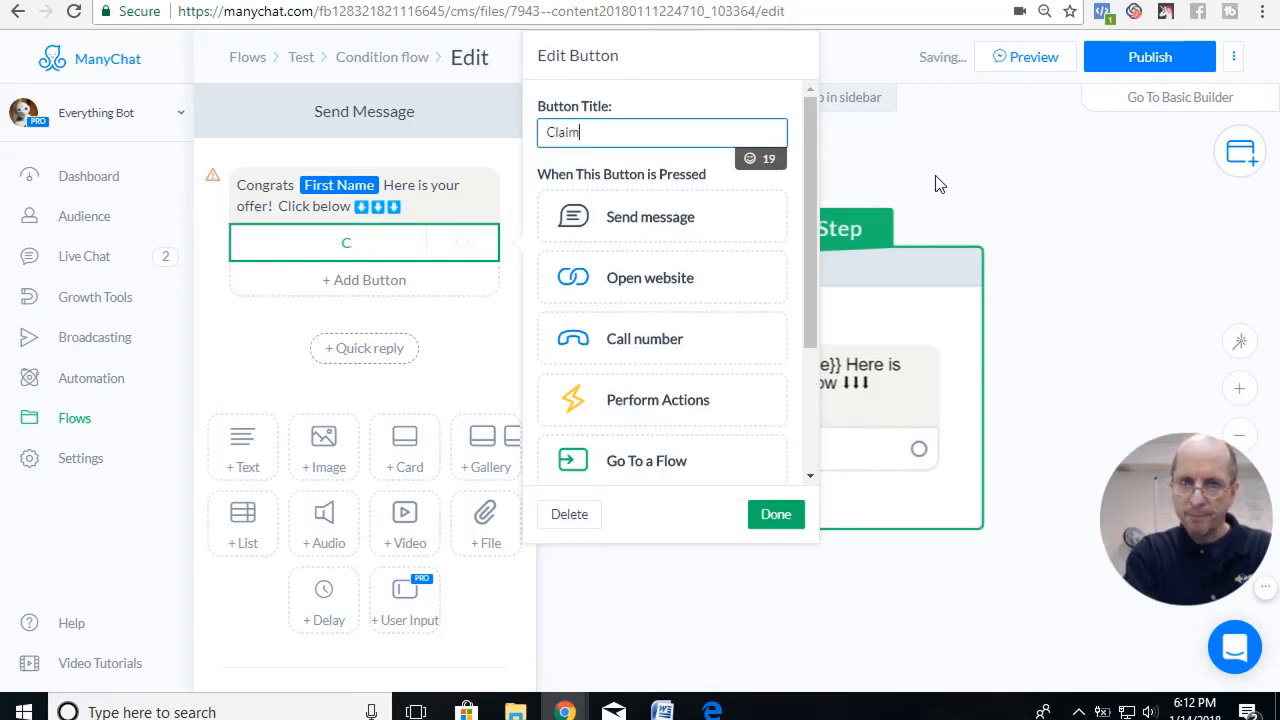
{"action": "type", "text": " Offer"}
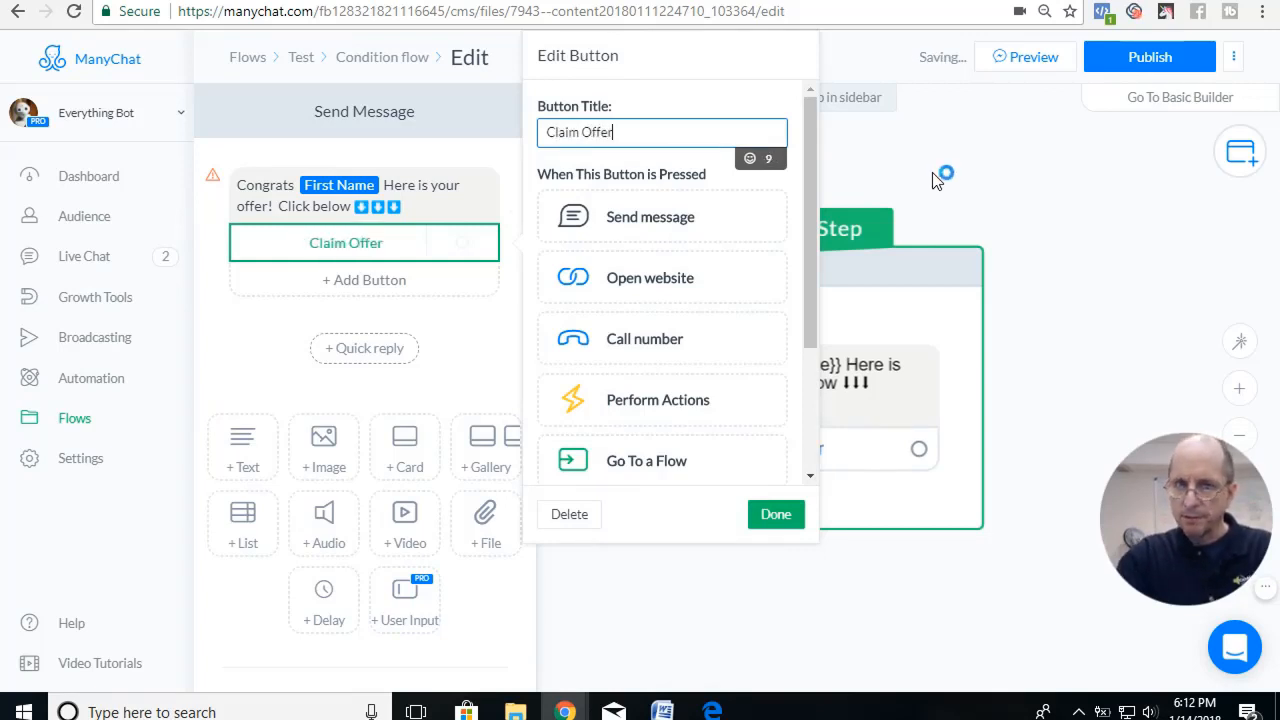
{"action": "left_click", "coordinate": [750, 163]}
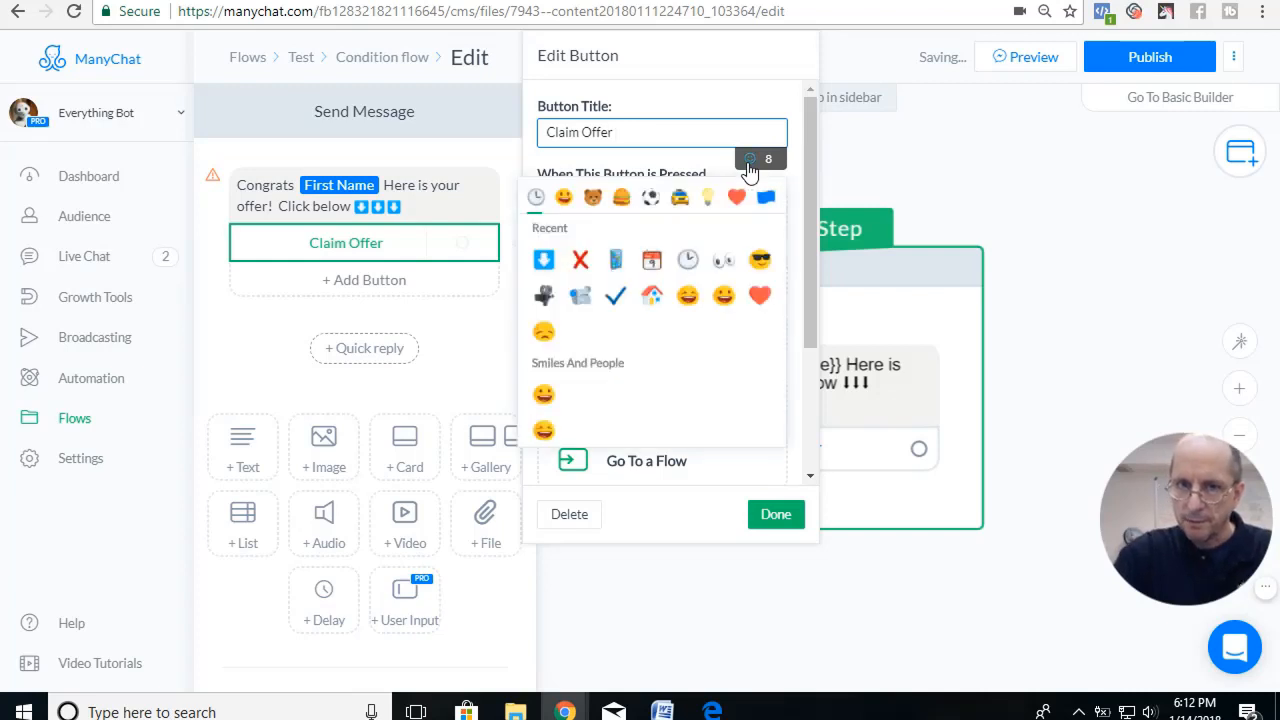
{"action": "left_click", "coordinate": [563, 205]}
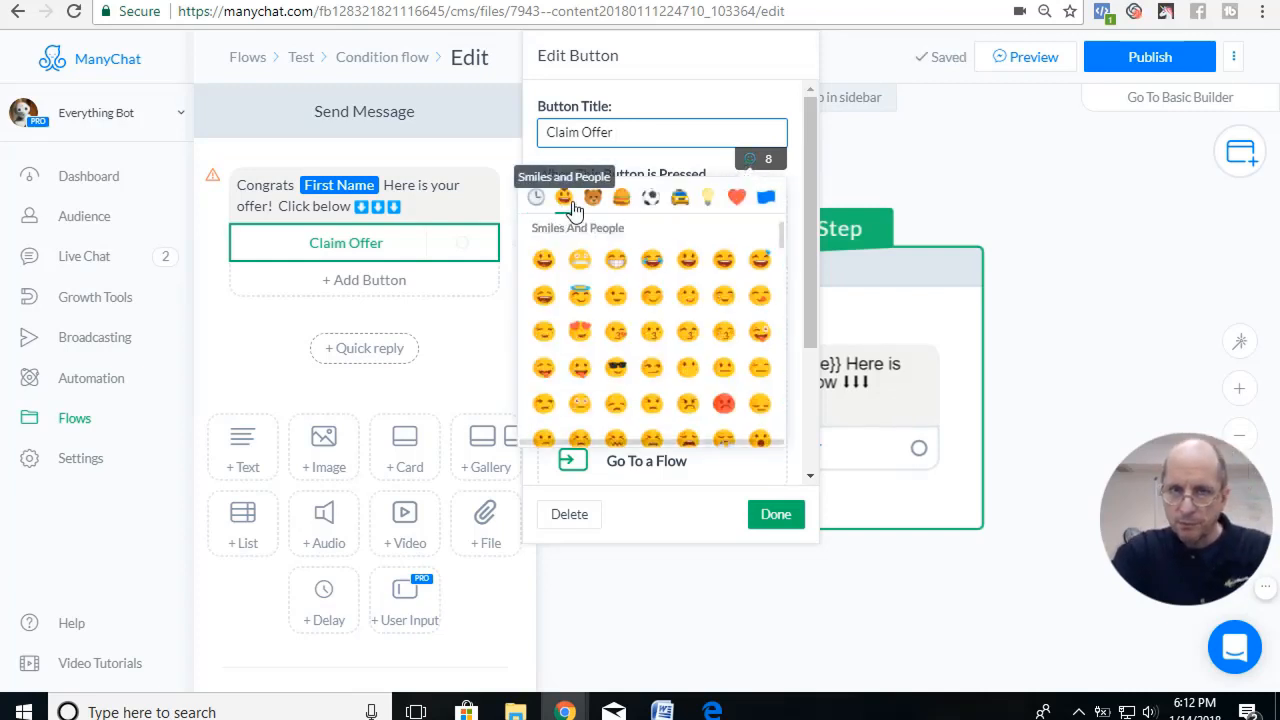
{"action": "left_click", "coordinate": [543, 259]}
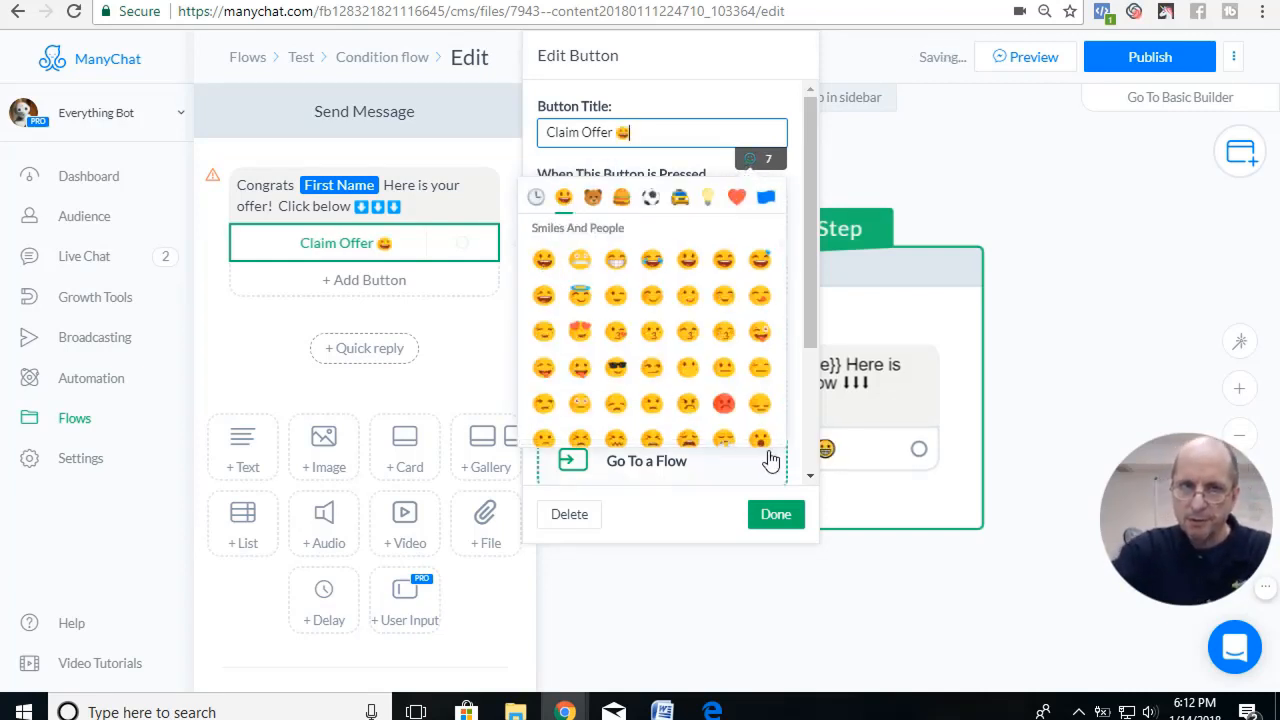
{"action": "left_click", "coordinate": [630, 512]}
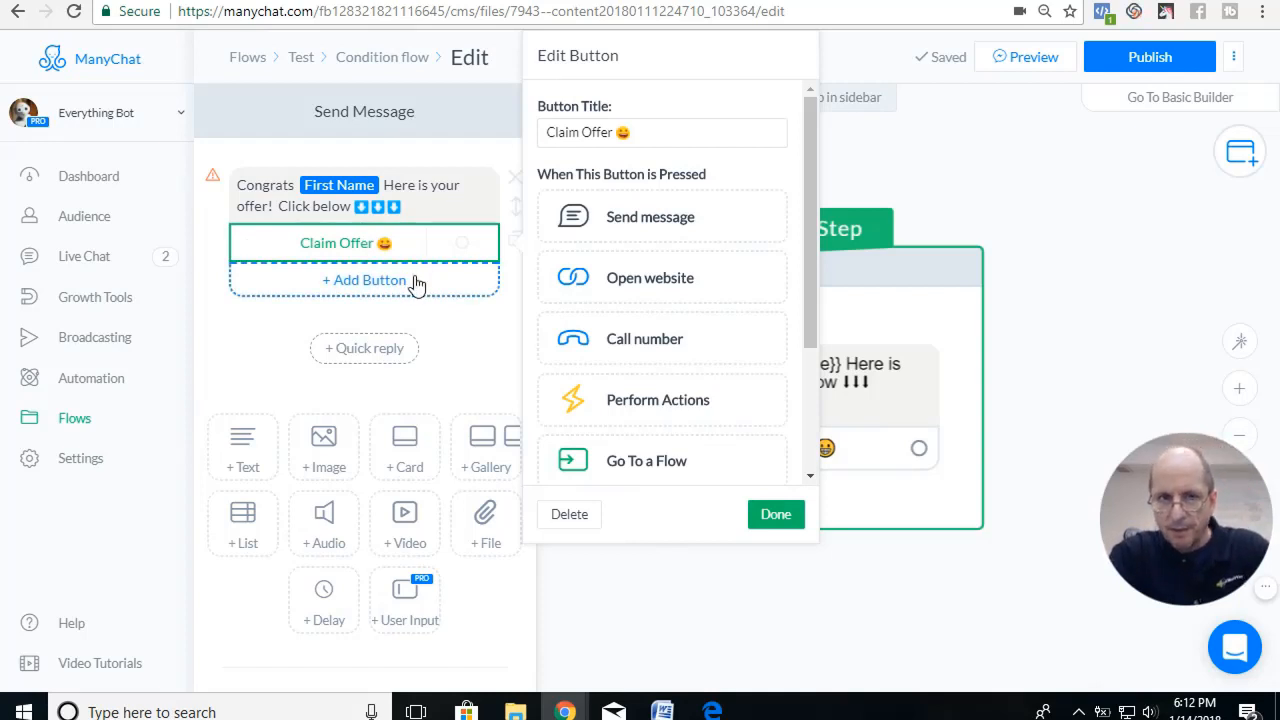
Step: Make the Claim Offer button perform actions and add an Add Tag action to it
{"action": "left_click", "coordinate": [630, 410]}
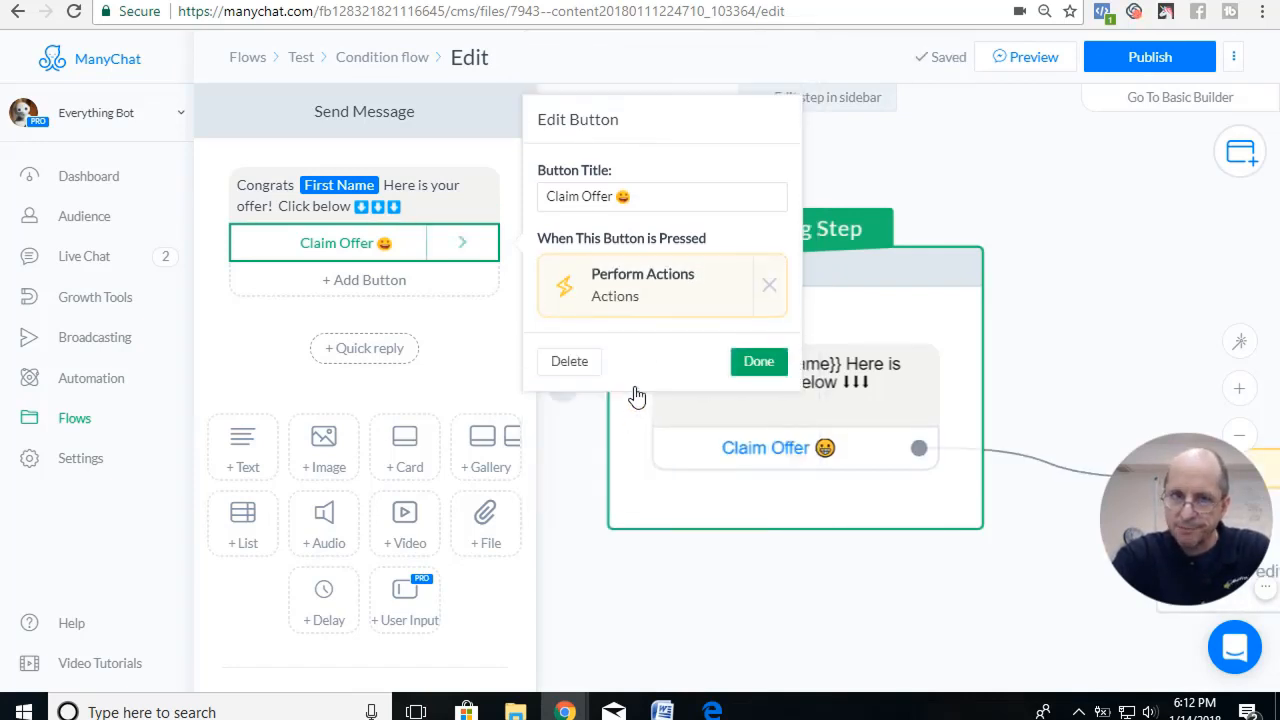
{"action": "left_click", "coordinate": [640, 288]}
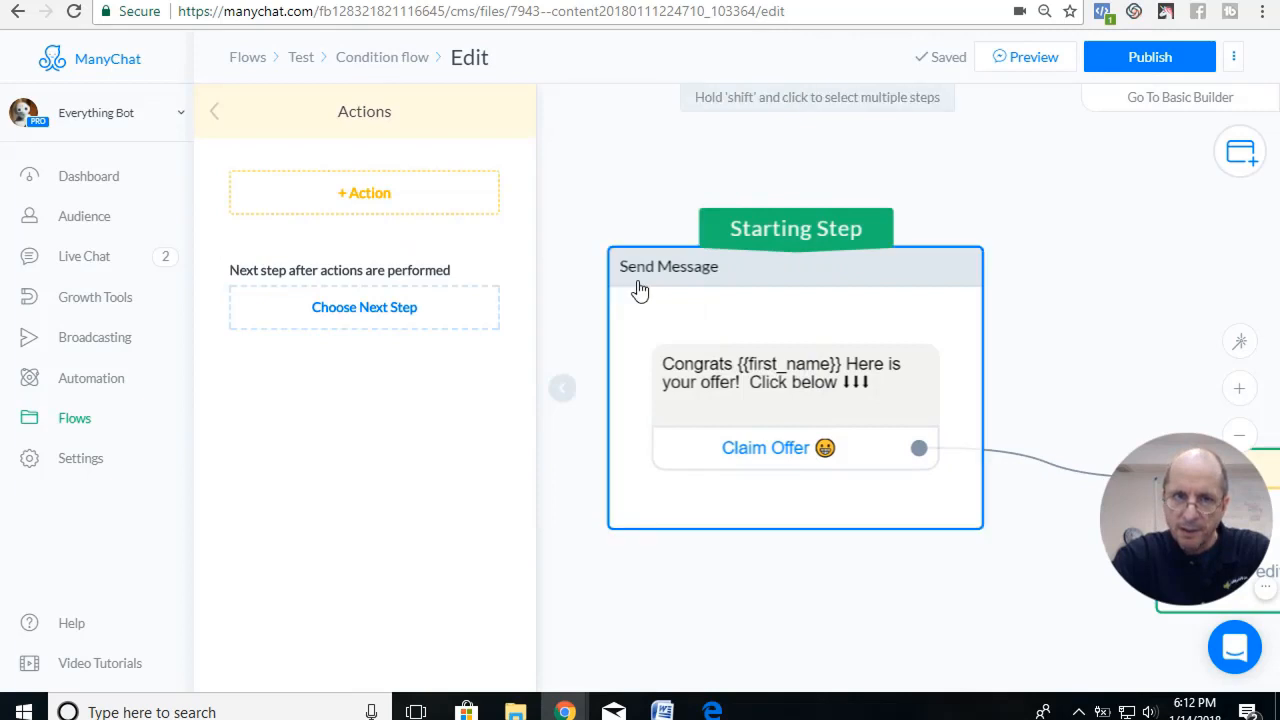
{"action": "left_click", "coordinate": [375, 195]}
{"action": "left_click", "coordinate": [288, 236]}
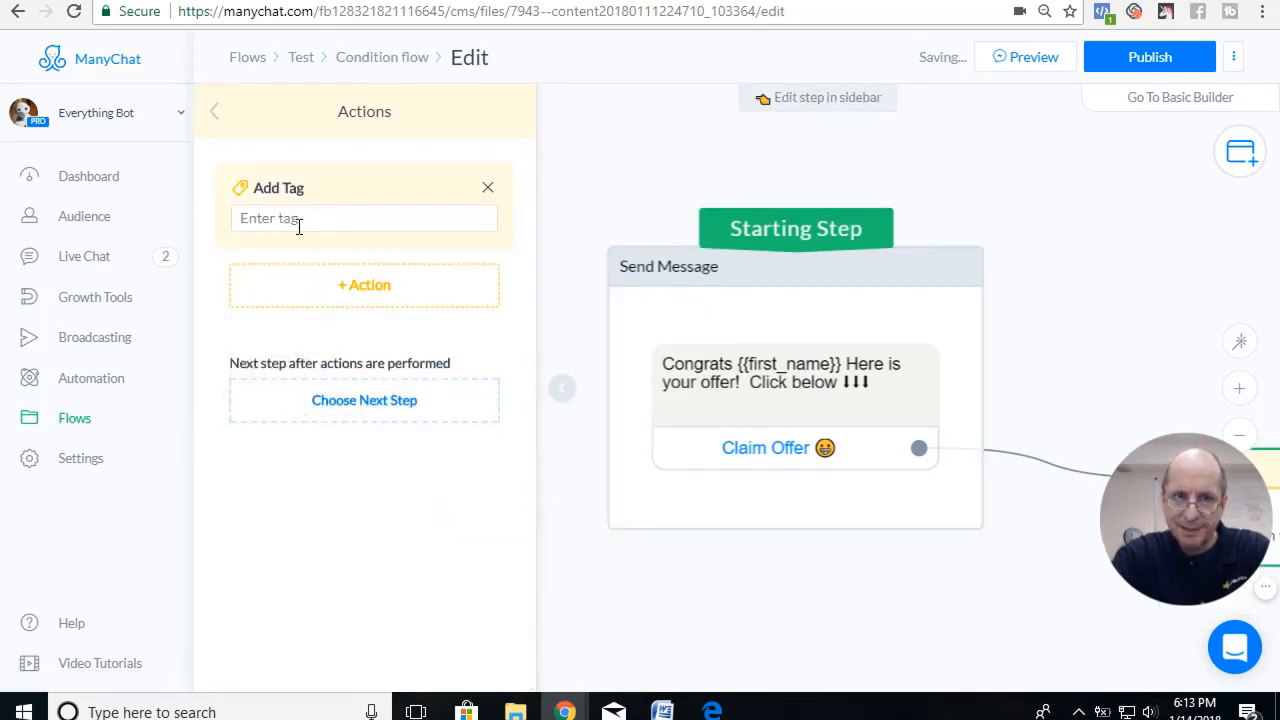
Step: Create a new tag named "Got Offer" for the Add Tag action, keeping the action in place
{"action": "left_click", "coordinate": [321, 220]}
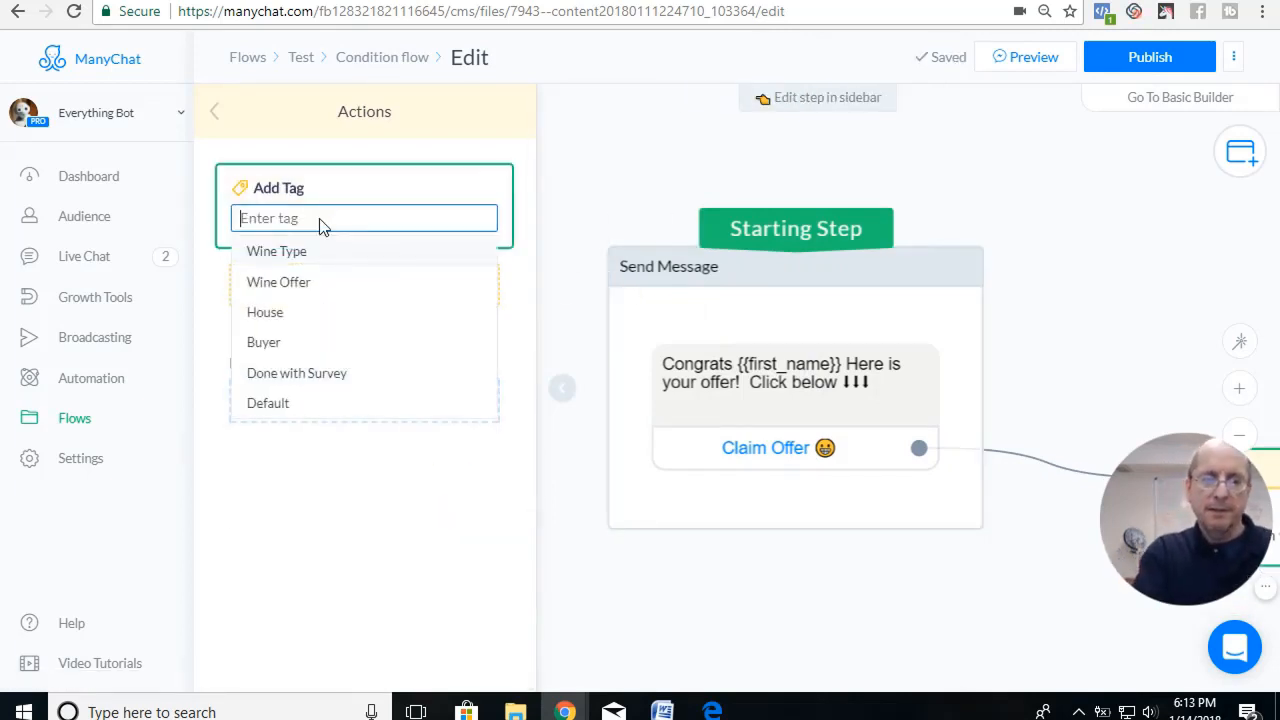
{"action": "type", "text": "Go"}
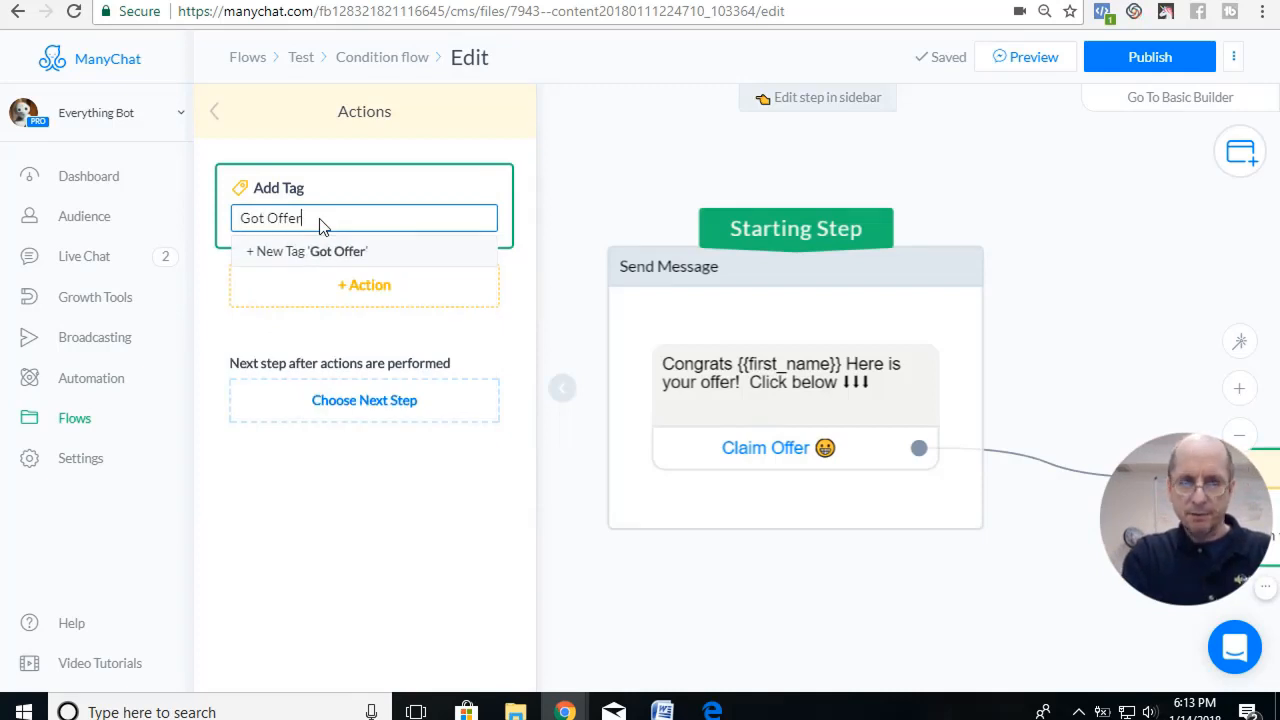
{"action": "type", "text": "t Offer"}
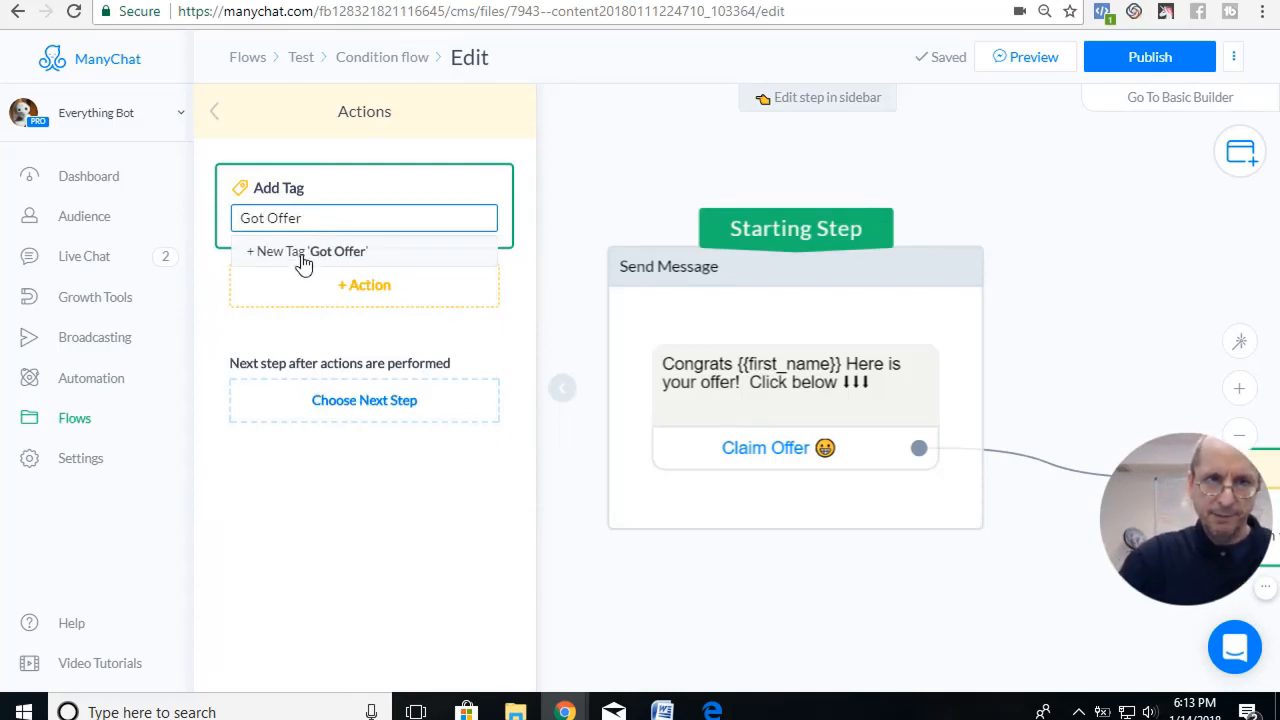
{"action": "left_click", "coordinate": [302, 253]}
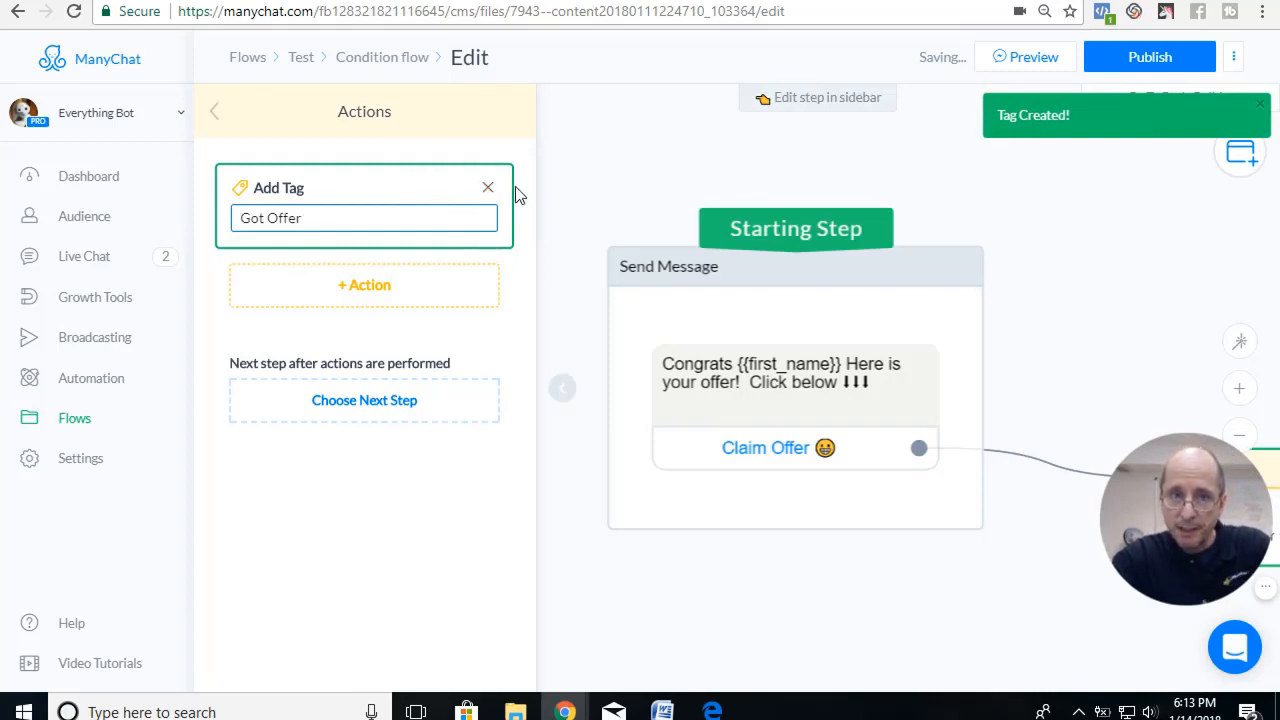
{"action": "left_click", "coordinate": [488, 190]}
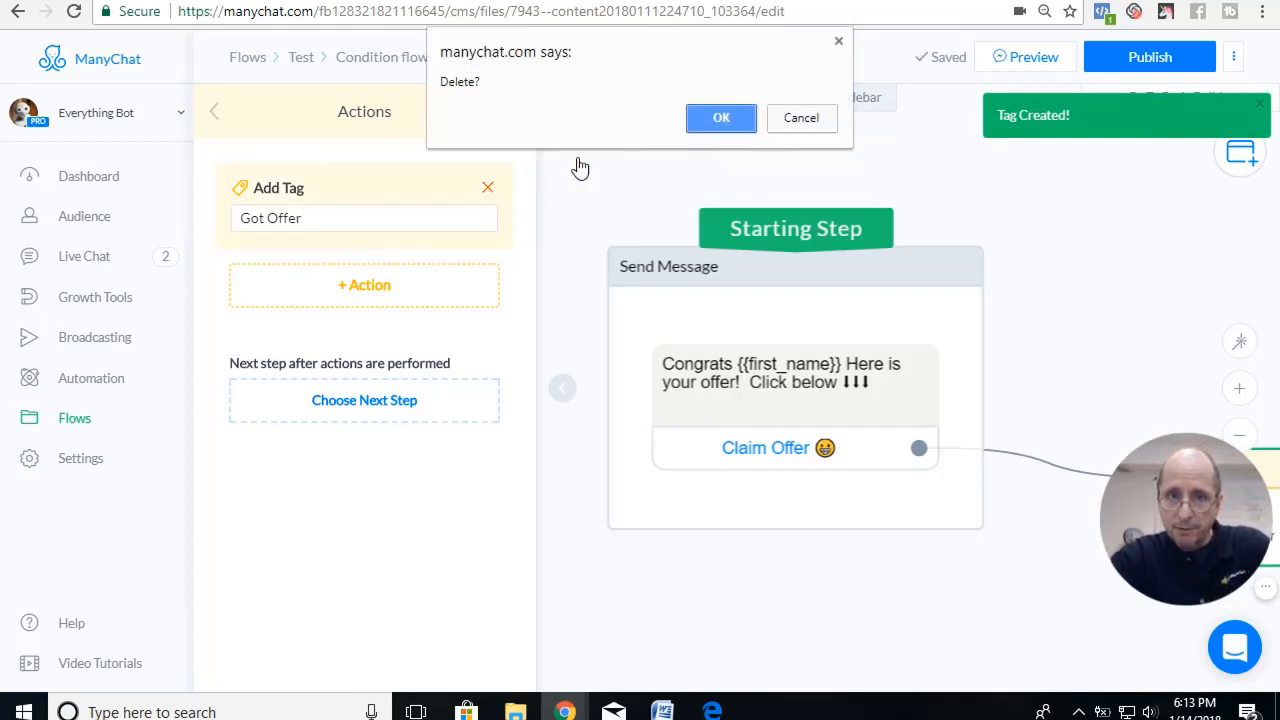
{"action": "left_click", "coordinate": [798, 120]}
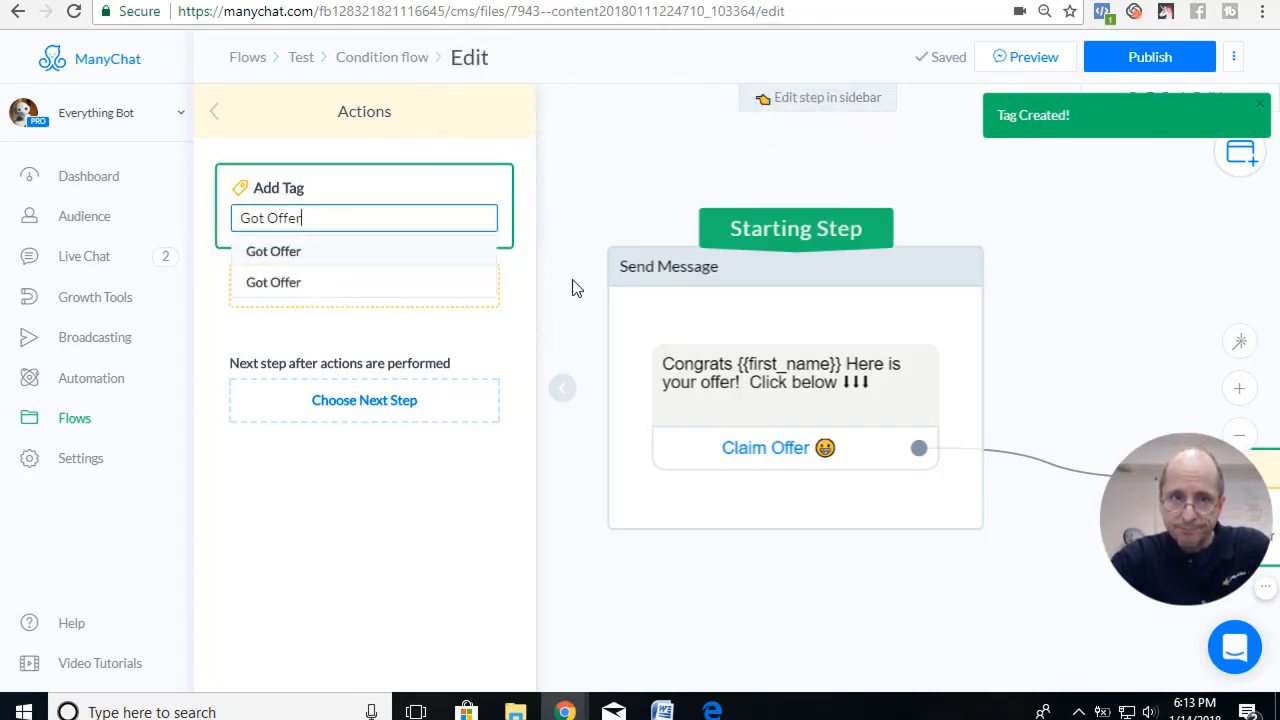
{"action": "left_click", "coordinate": [564, 219]}
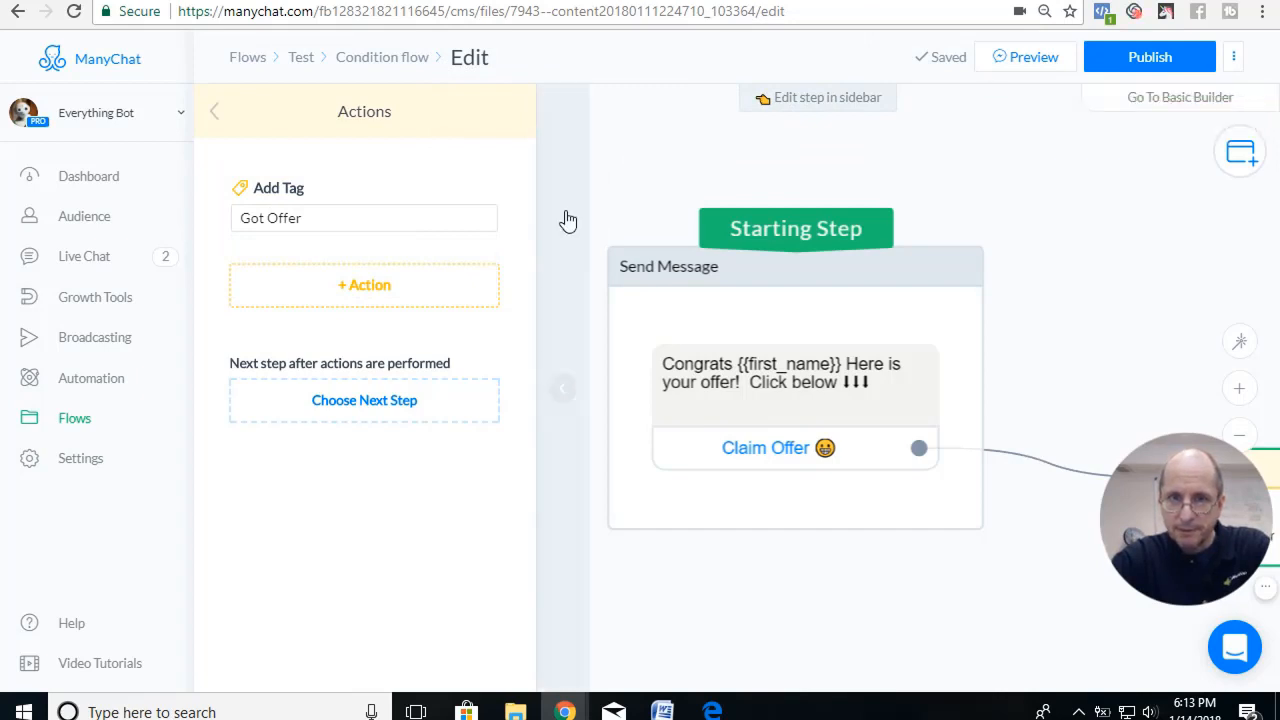
Step: Collapse the step editor and auto-arrange the flow's steps on the canvas
{"action": "left_click", "coordinate": [561, 395]}
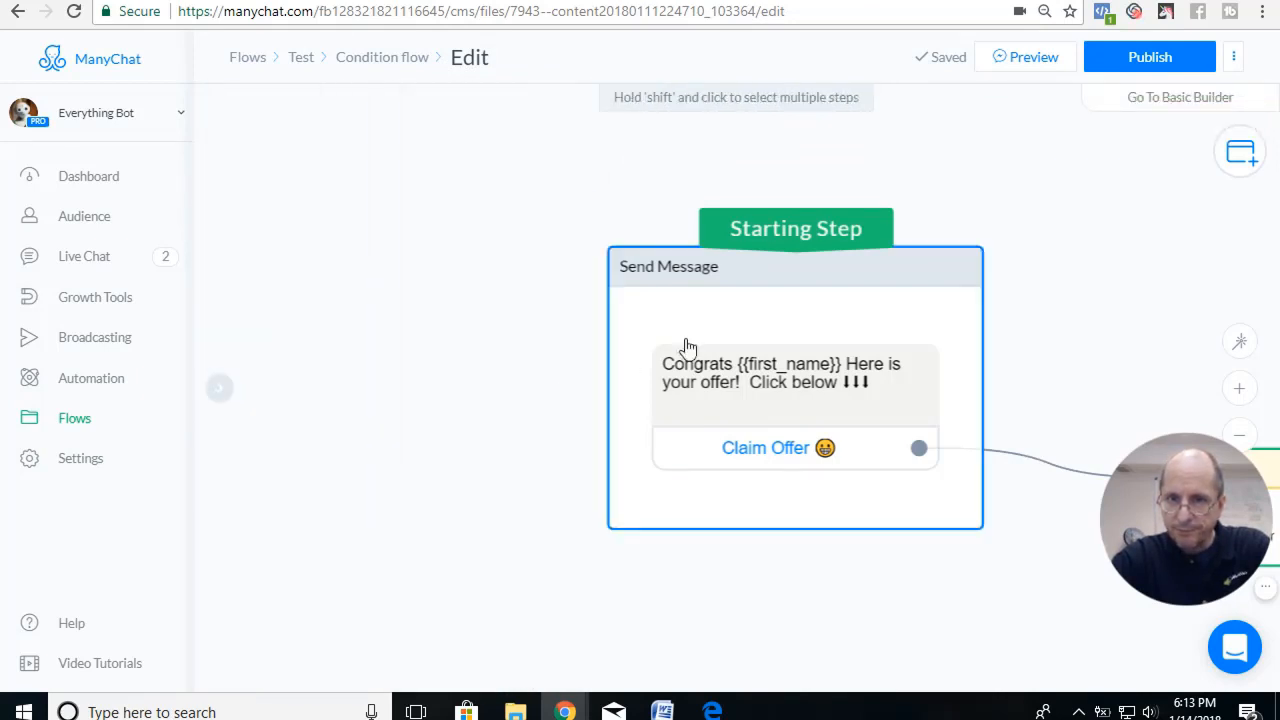
{"action": "left_click_drag", "start_coordinate": [774, 286], "coordinate": [734, 248]}
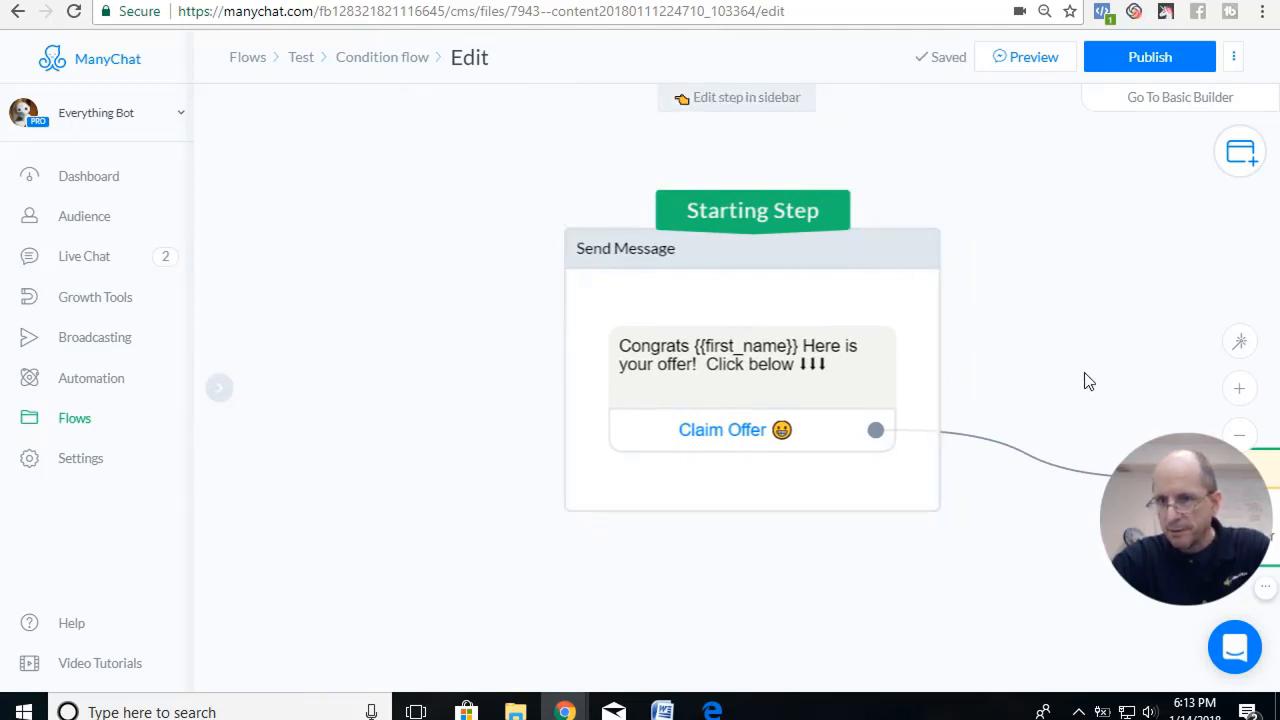
{"action": "left_click", "coordinate": [1240, 345]}
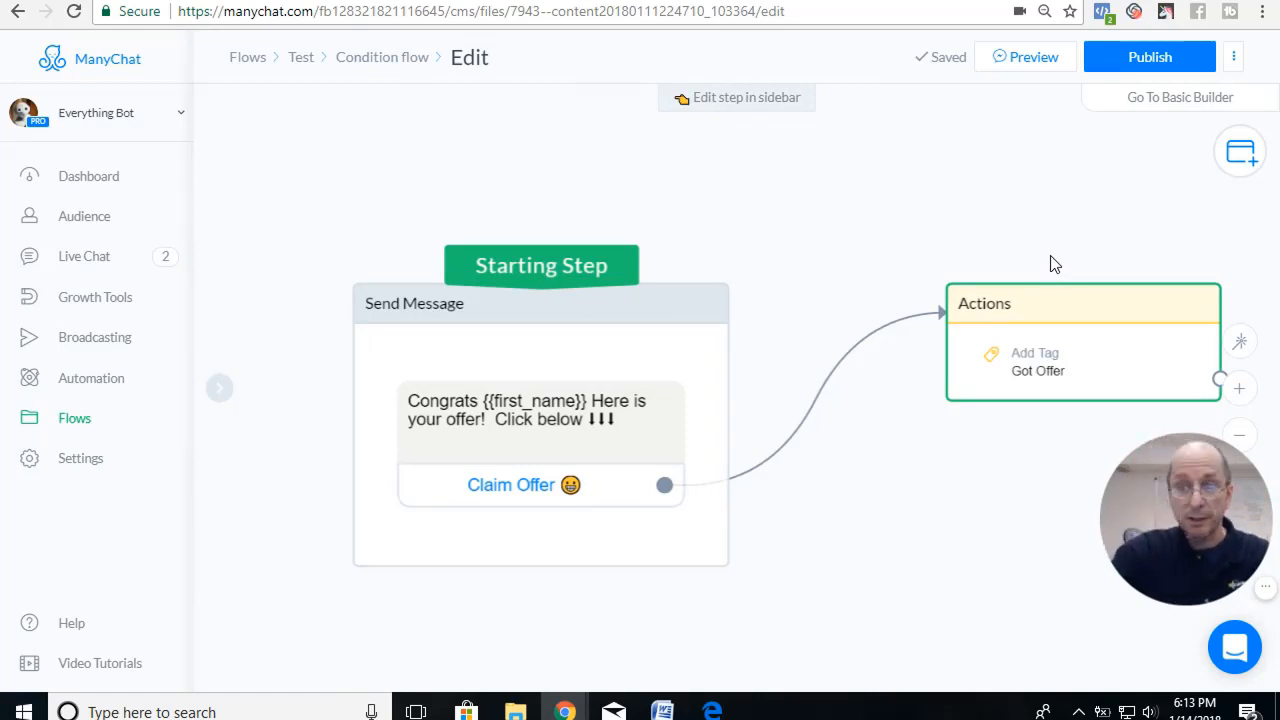
Step: Add a Condition step to the flow and place it above and to the left of the starting message
{"action": "left_click", "coordinate": [1240, 155]}
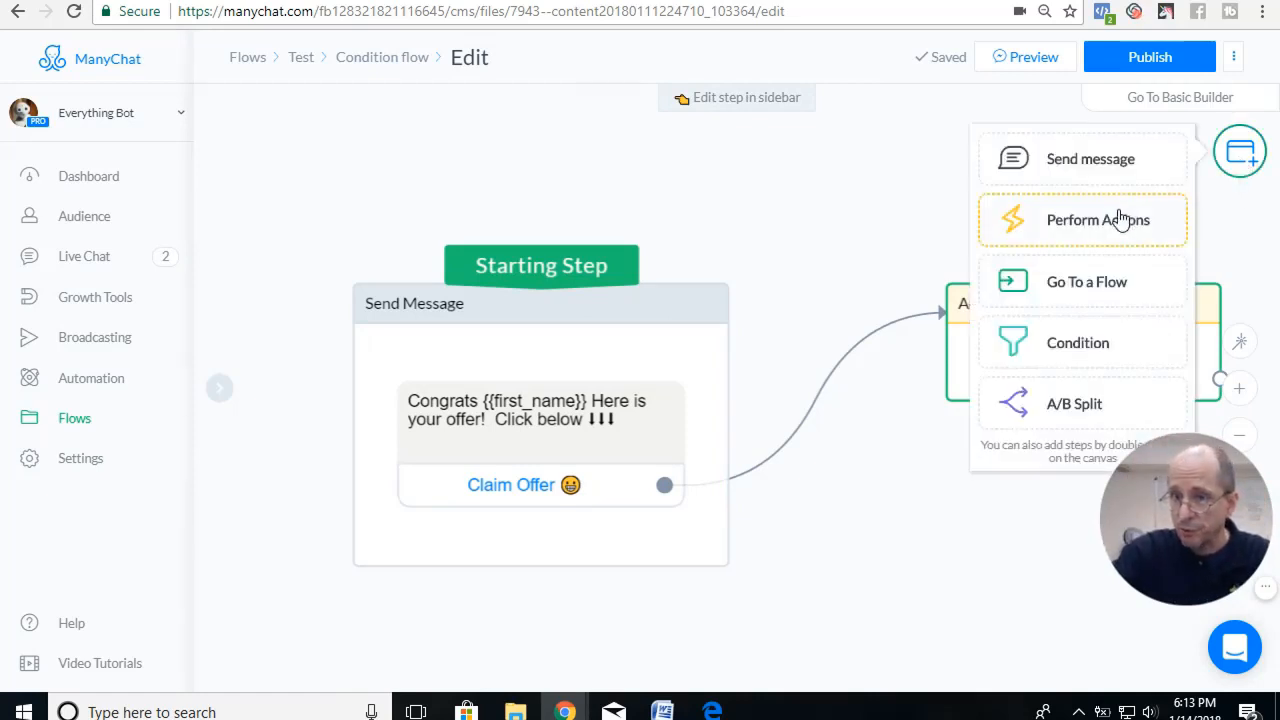
{"action": "left_click", "coordinate": [1086, 343]}
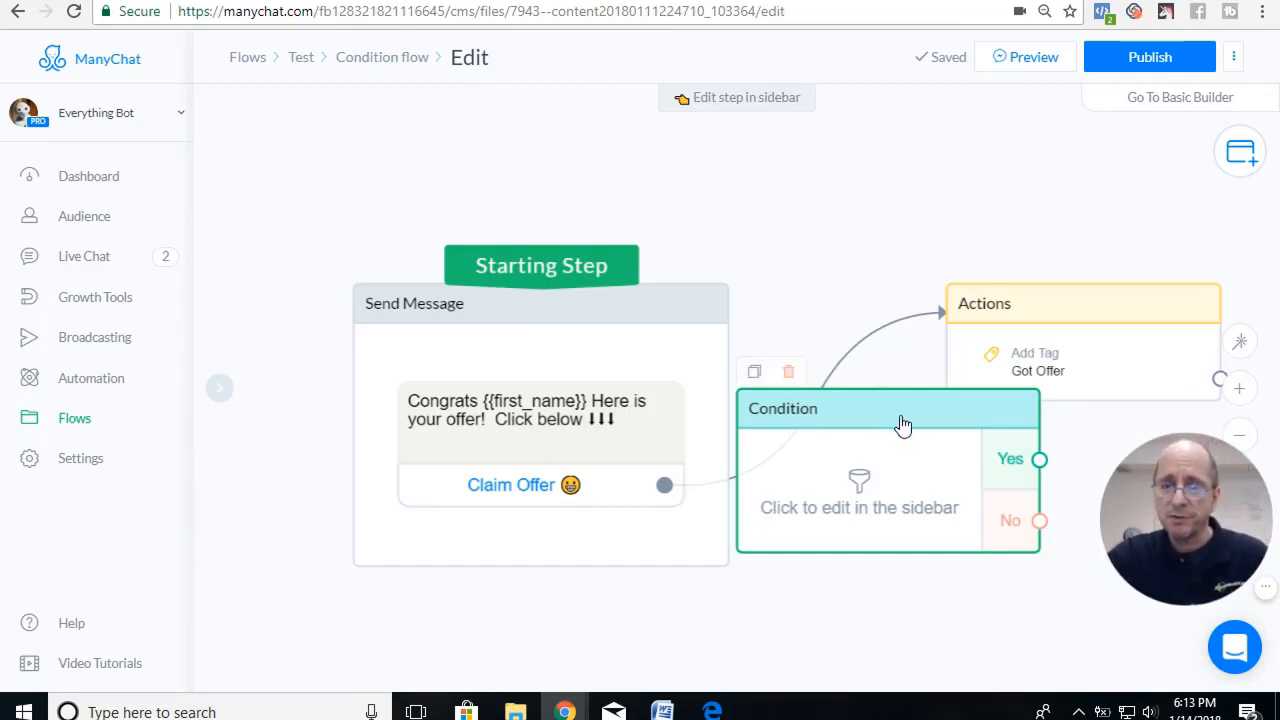
{"action": "left_click_drag", "start_coordinate": [906, 432], "coordinate": [367, 133]}
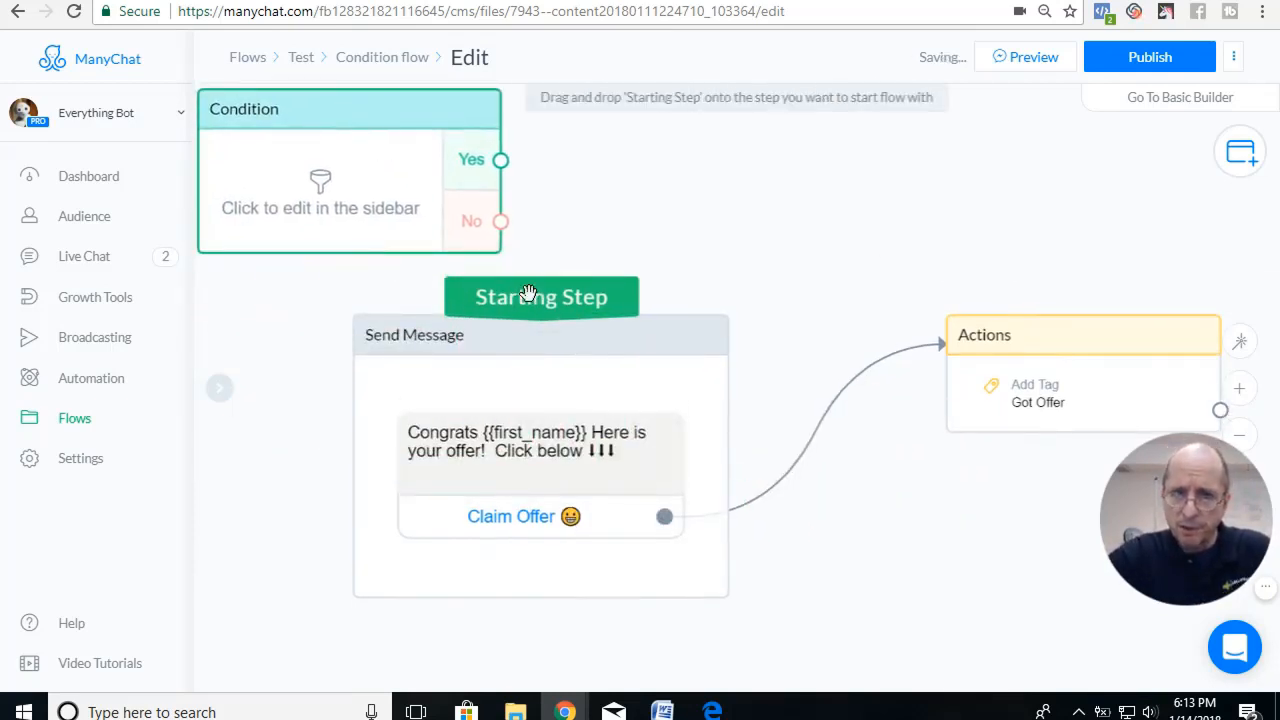
{"action": "left_click", "coordinate": [1245, 437]}
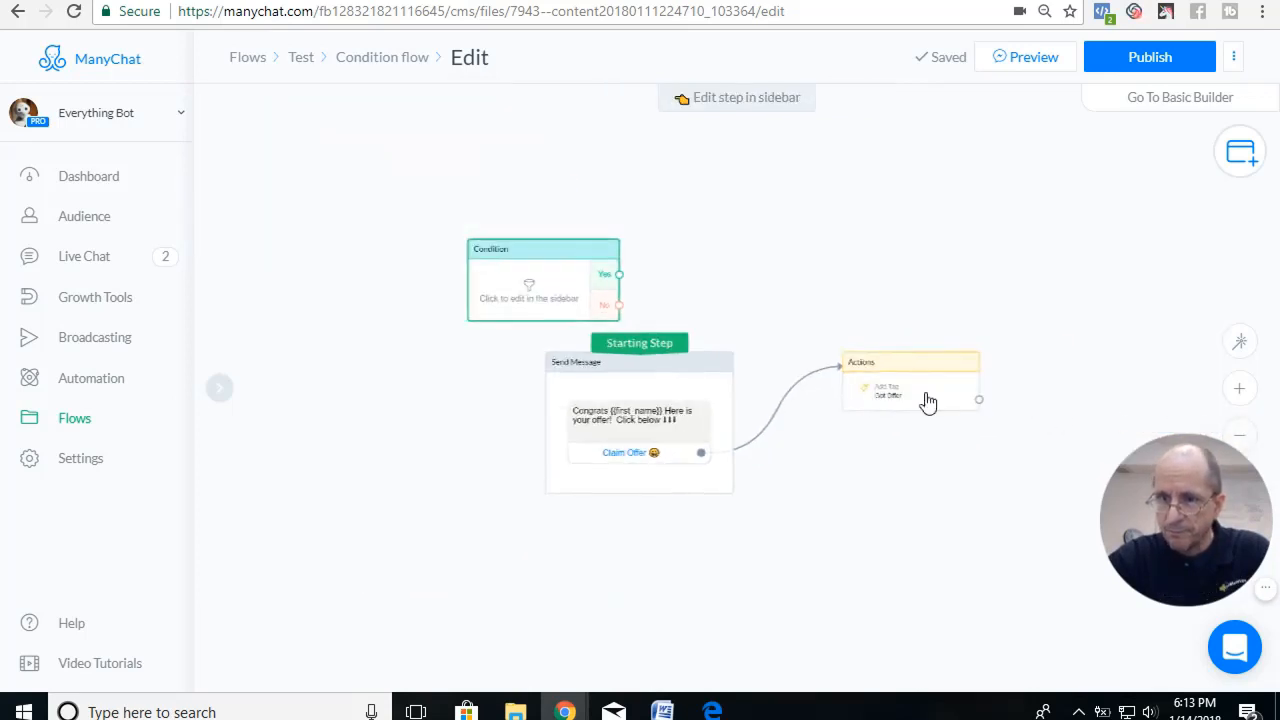
{"action": "left_click_drag", "start_coordinate": [526, 241], "coordinate": [497, 221]}
Step: Give the Condition step the rule "Tag is Got Offer"
{"action": "left_click", "coordinate": [490, 258]}
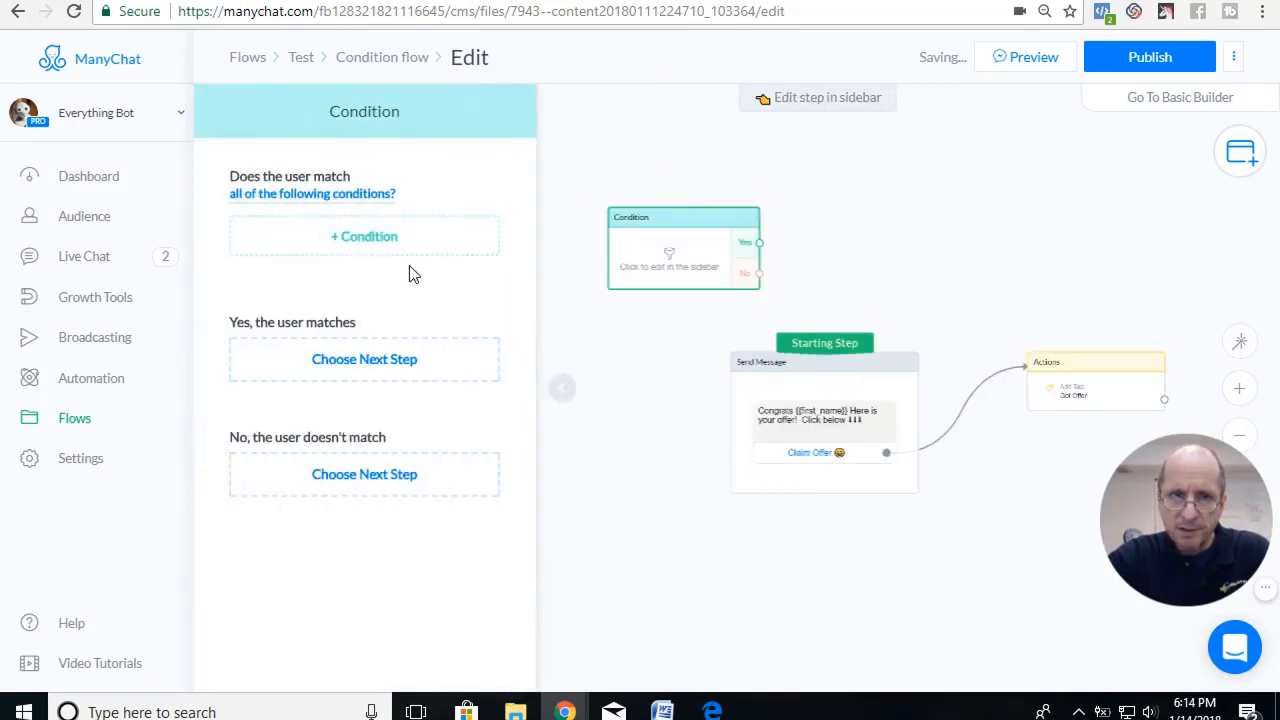
{"action": "left_click", "coordinate": [366, 240]}
{"action": "left_click", "coordinate": [283, 253]}
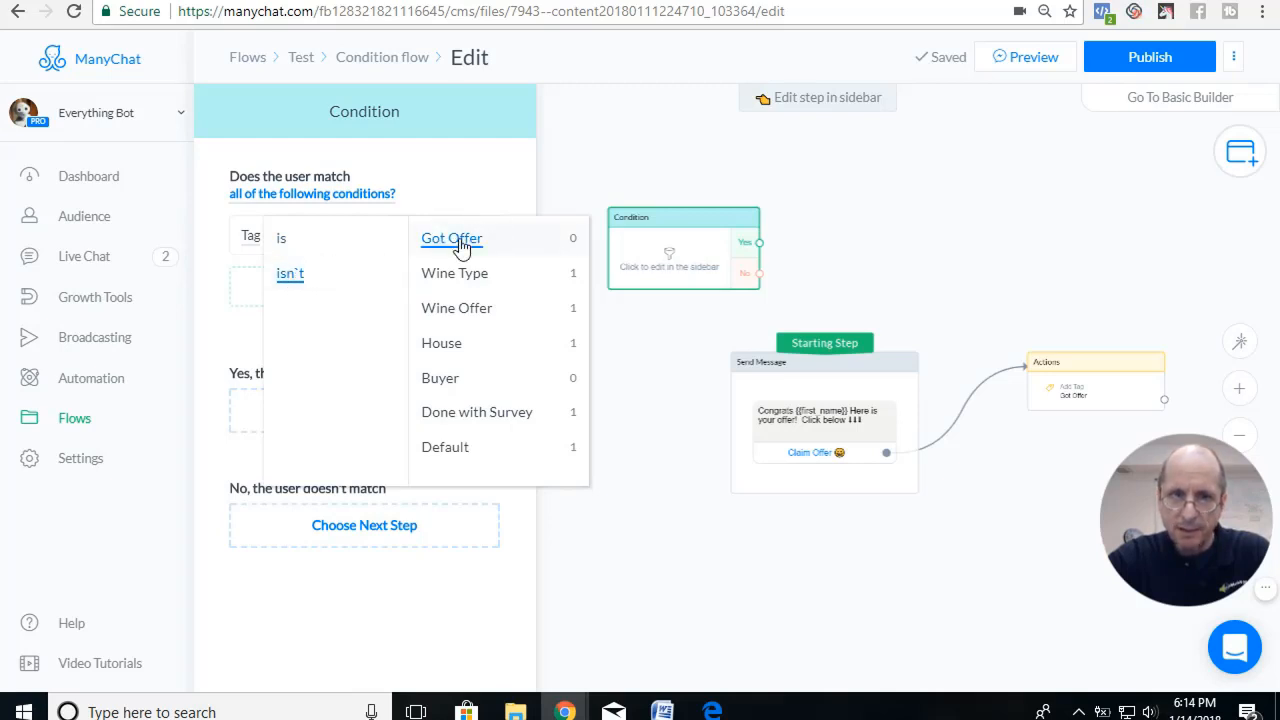
{"action": "left_click", "coordinate": [519, 205]}
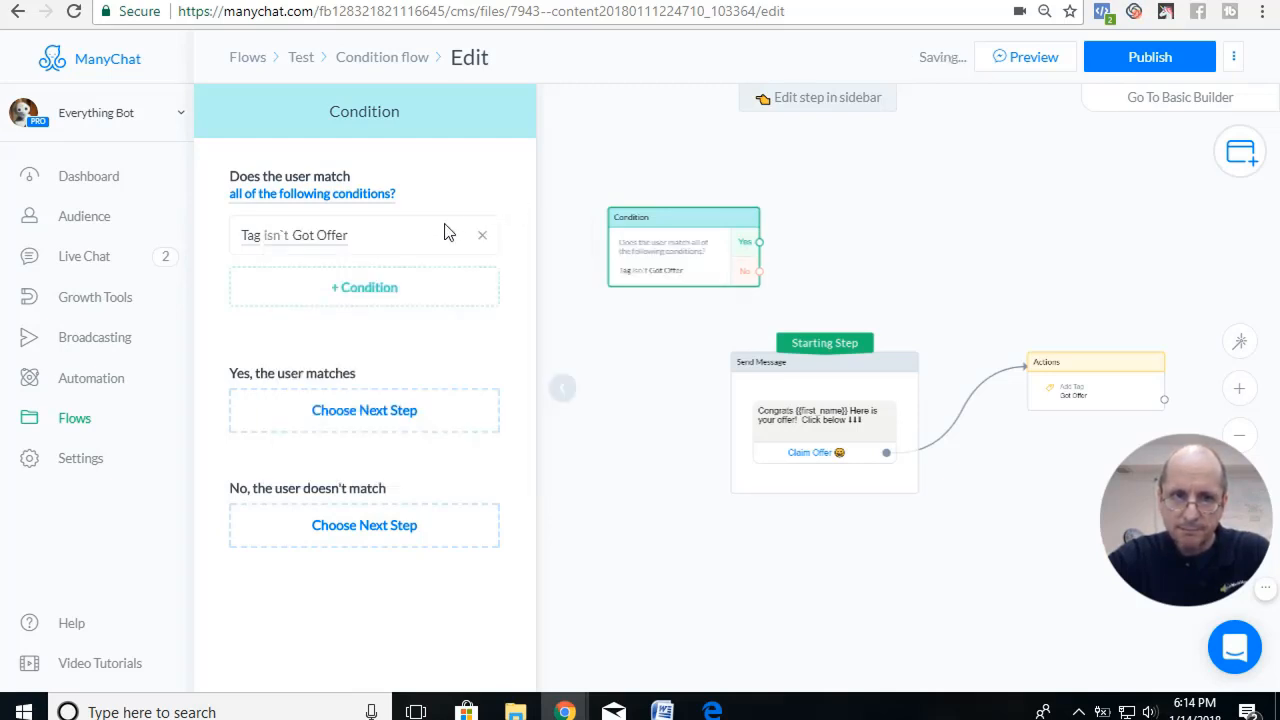
{"action": "left_click", "coordinate": [316, 247]}
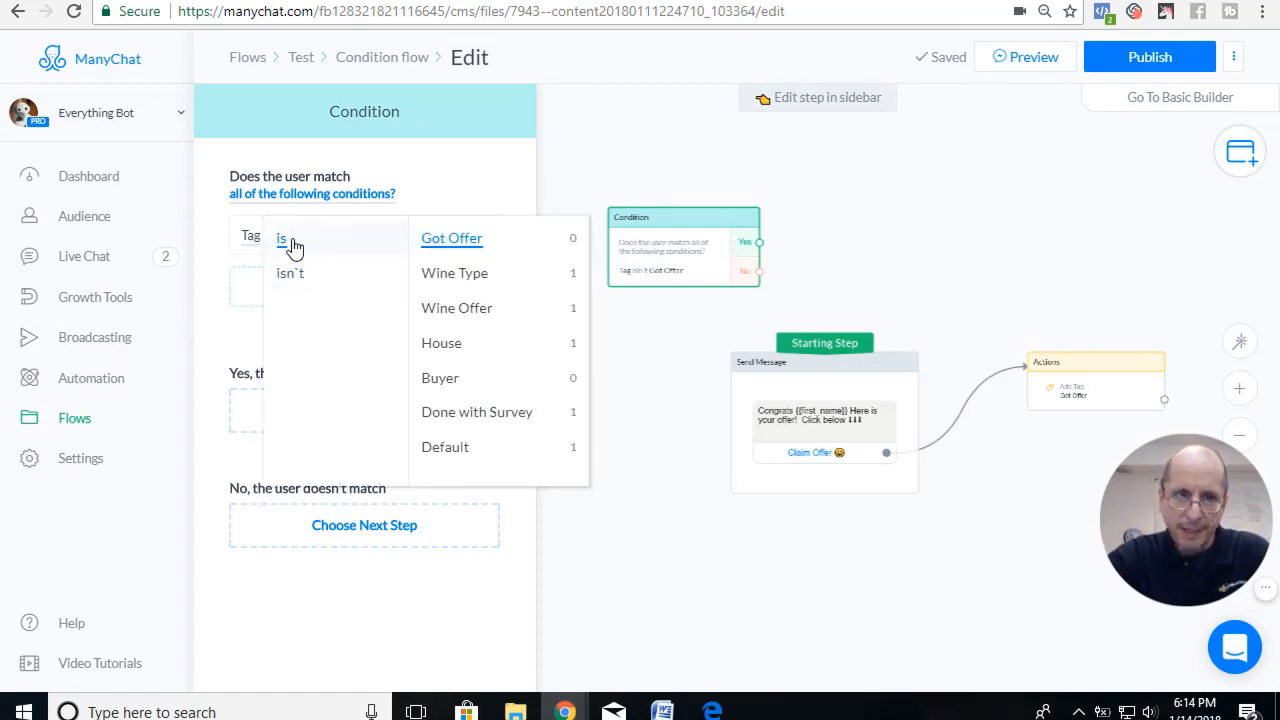
{"action": "left_click", "coordinate": [508, 200]}
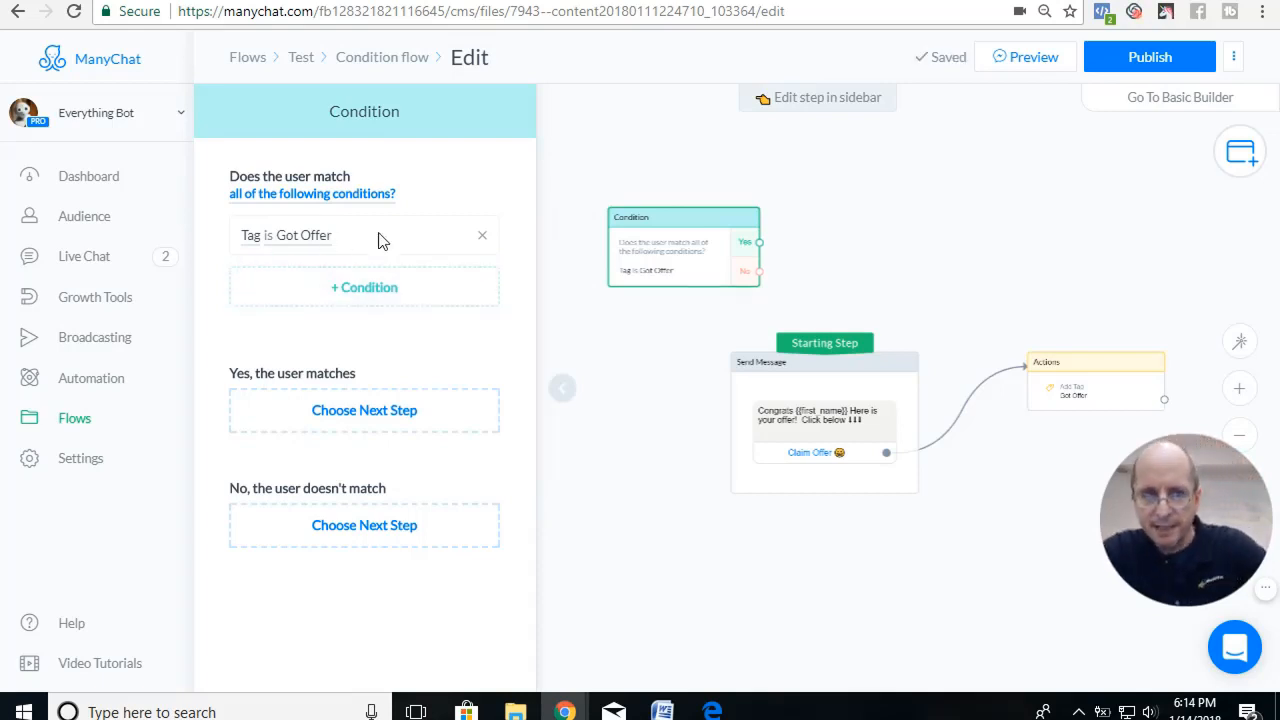
Step: Reposition the Condition step left of the starting message and connect its No output to that Send Message step
{"action": "left_click", "coordinate": [569, 391]}
{"action": "left_click", "coordinate": [683, 225]}
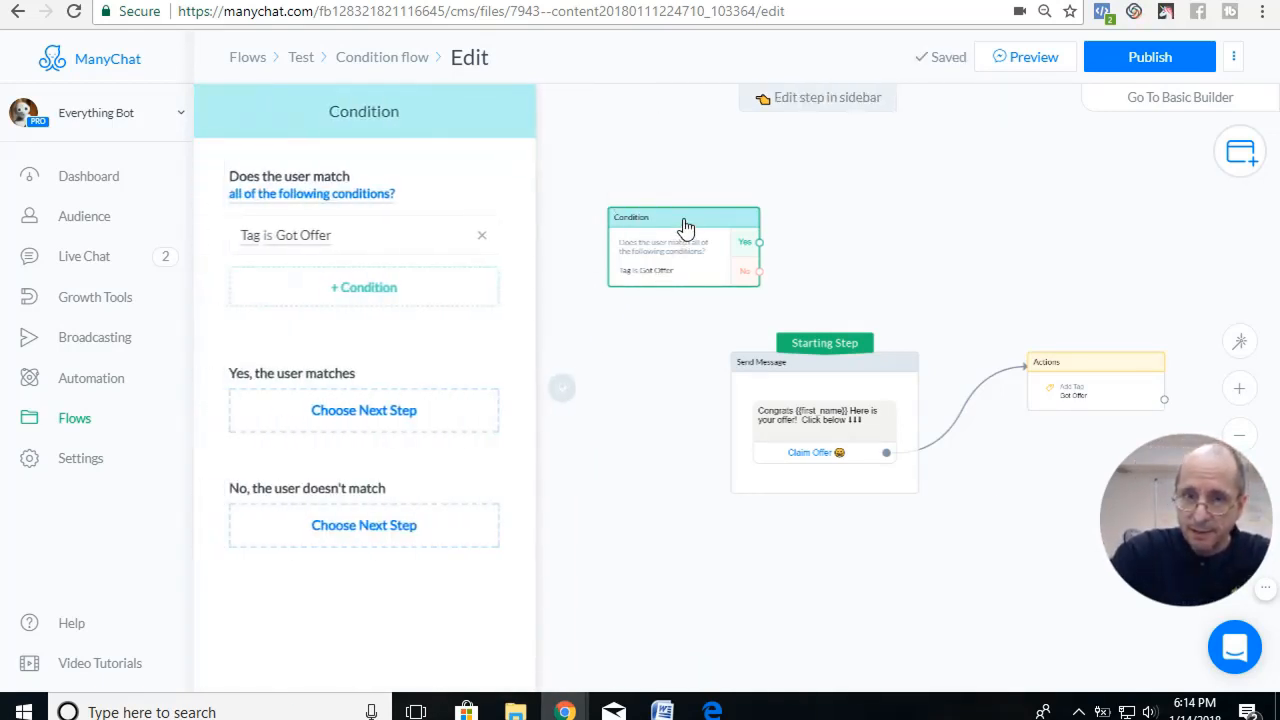
{"action": "left_click", "coordinate": [1239, 388]}
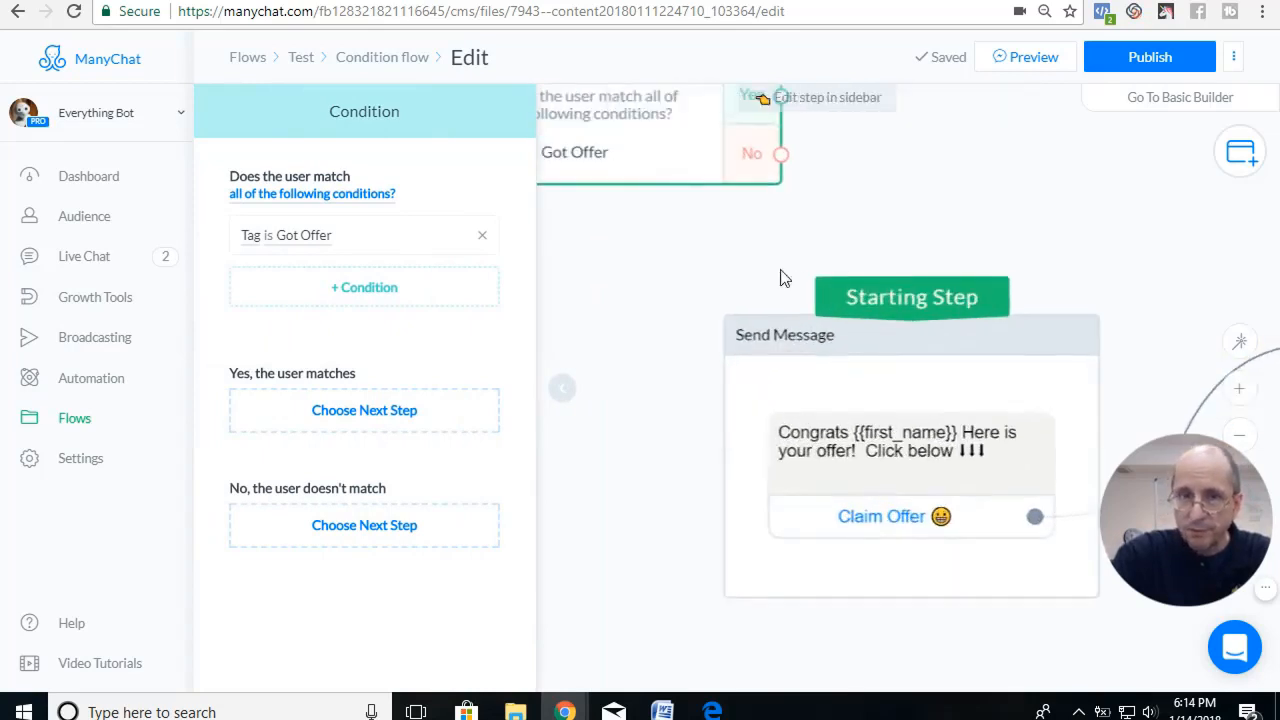
{"action": "left_click", "coordinate": [565, 400]}
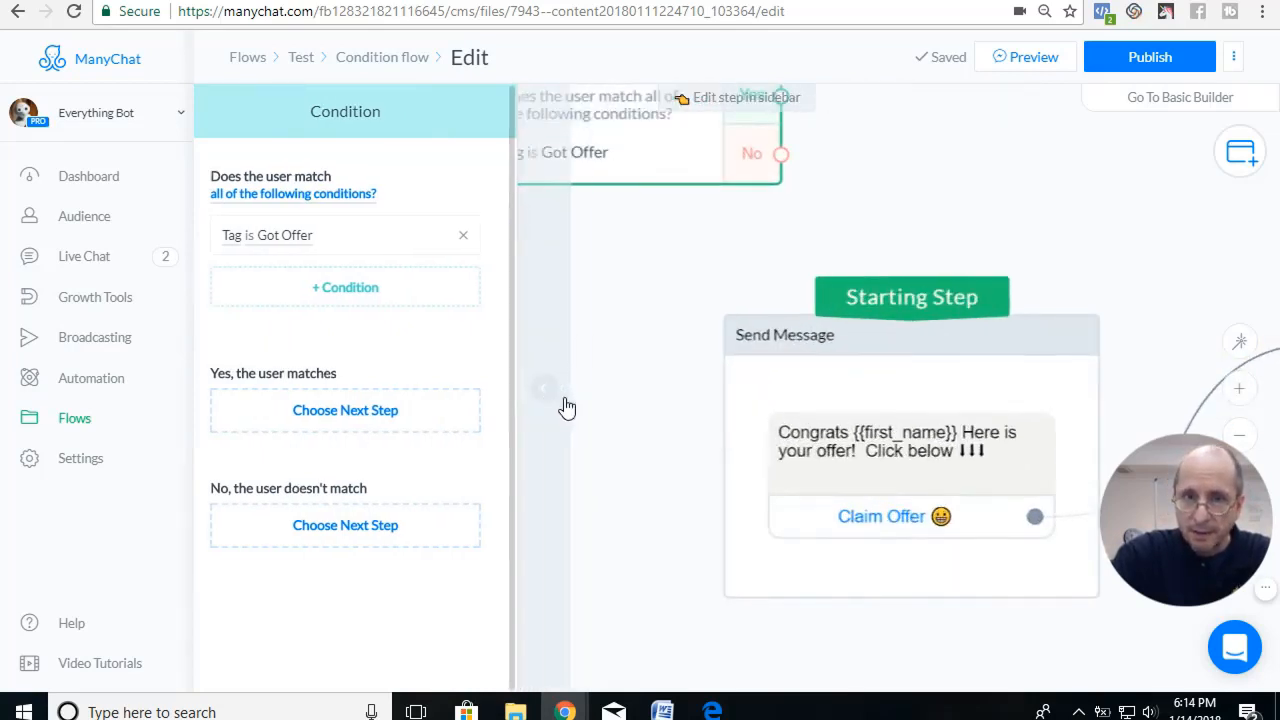
{"action": "left_click_drag", "start_coordinate": [630, 160], "coordinate": [449, 303]}
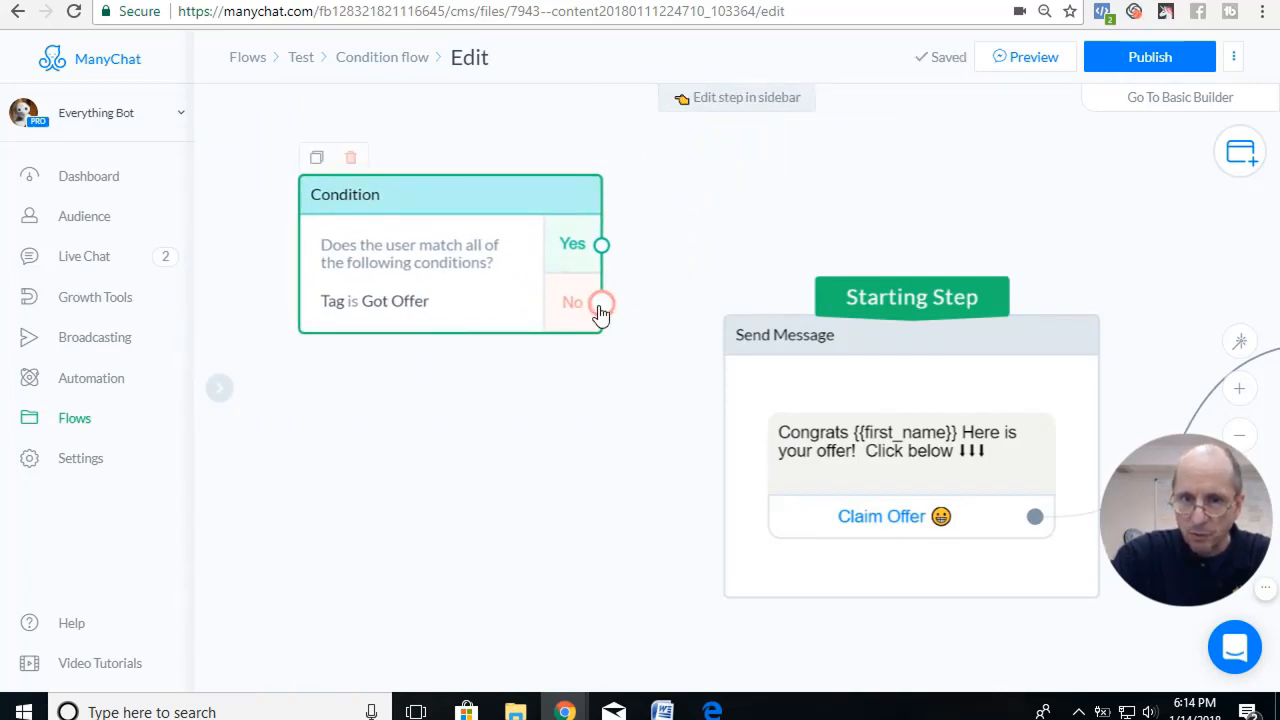
{"action": "left_click_drag", "start_coordinate": [600, 303], "coordinate": [743, 346]}
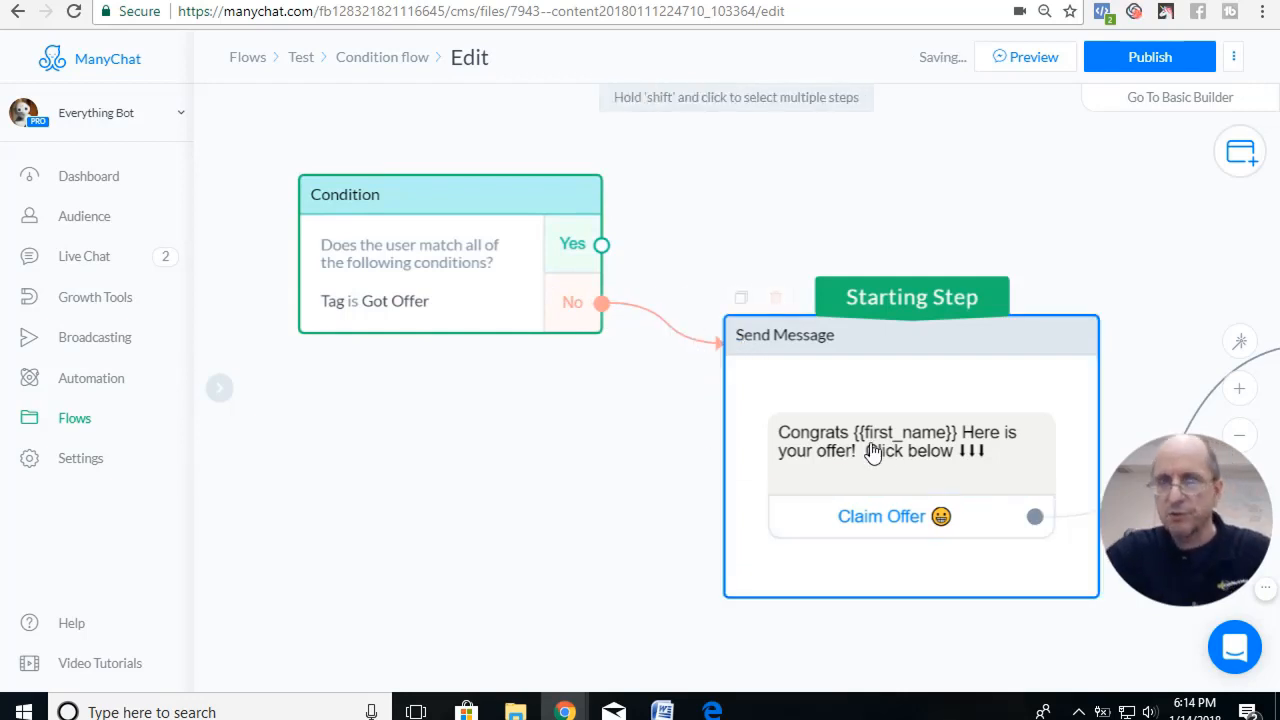
{"action": "left_click", "coordinate": [533, 443]}
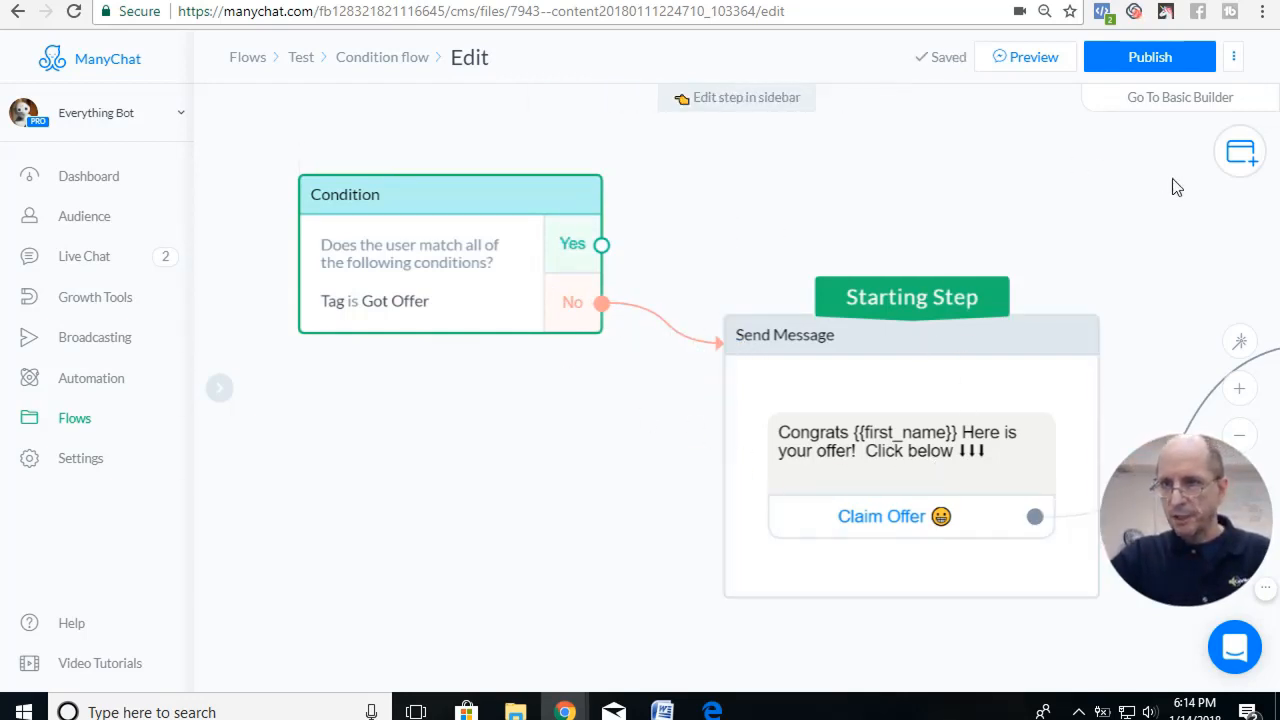
Step: Add a new Send Message step as the next step for users who match the Condition
{"action": "left_click", "coordinate": [405, 265]}
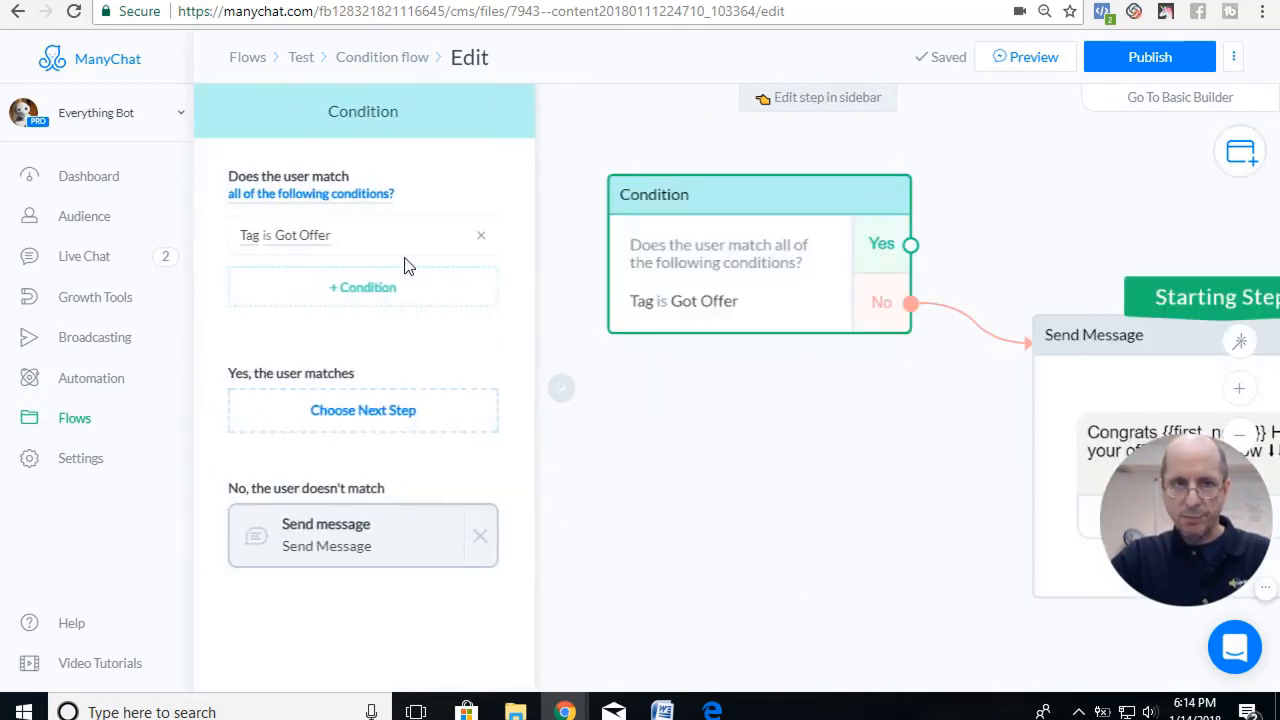
{"action": "left_click", "coordinate": [365, 415]}
{"action": "left_click", "coordinate": [693, 305]}
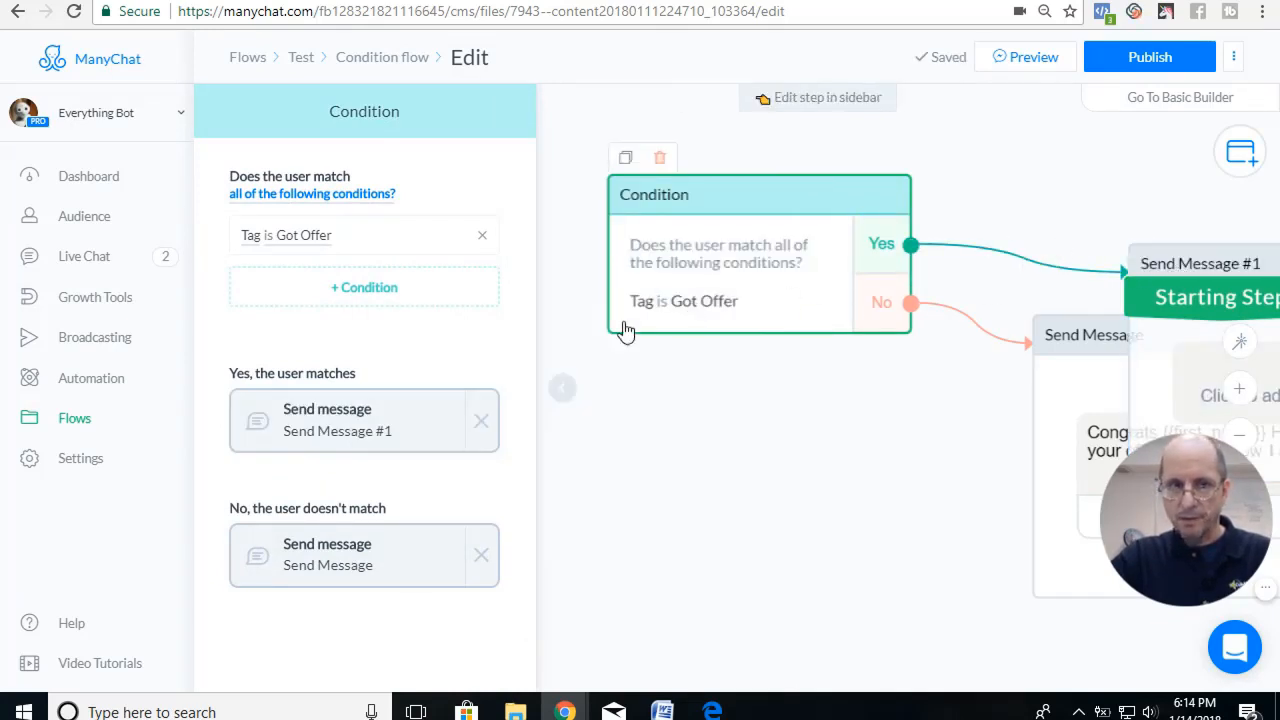
Step: Begin the text of the new Send Message #1 step with "Hey" followed by the First Name variable
{"action": "left_click", "coordinate": [400, 425]}
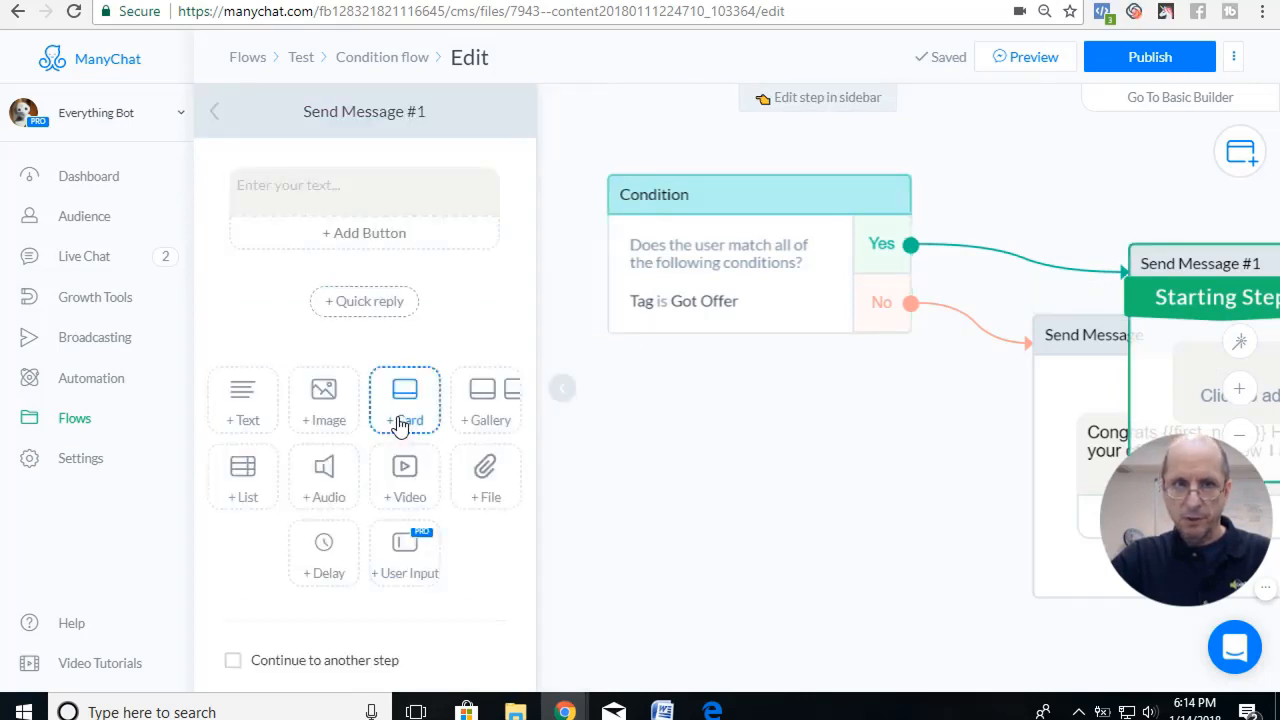
{"action": "left_click", "coordinate": [353, 188]}
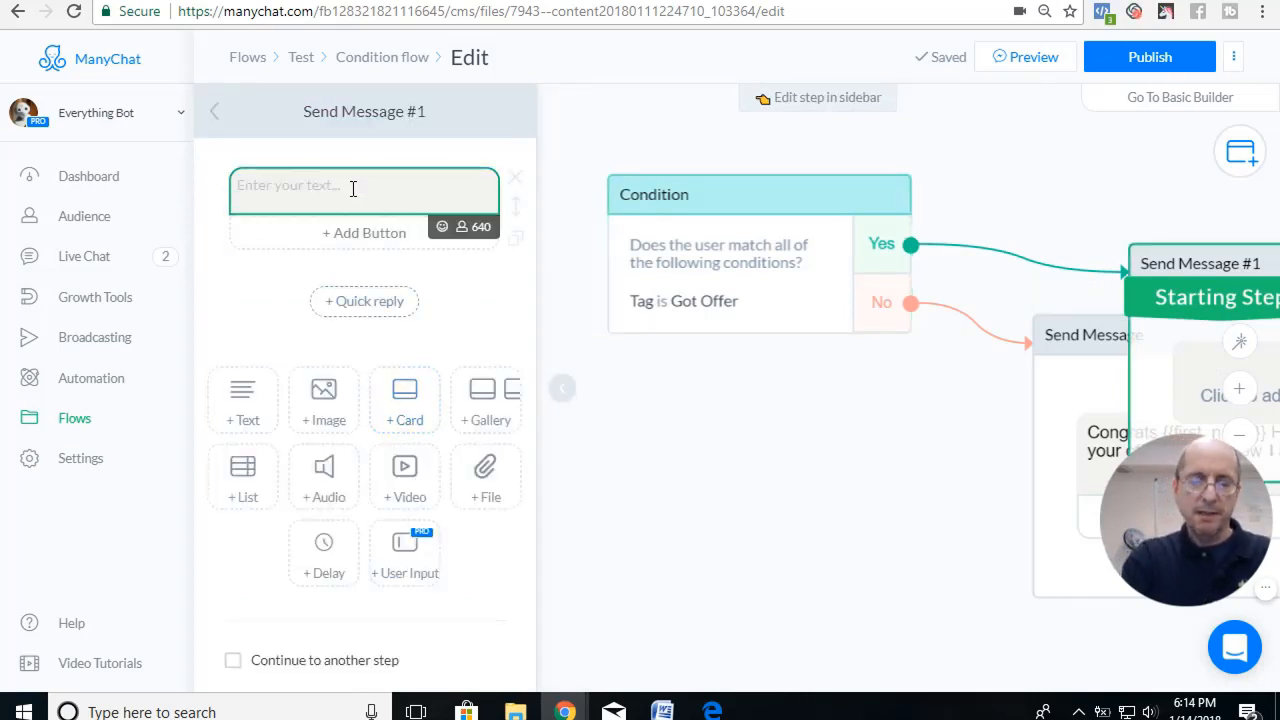
{"action": "type", "text": "Hey "}
{"action": "type", "text": "{{"}
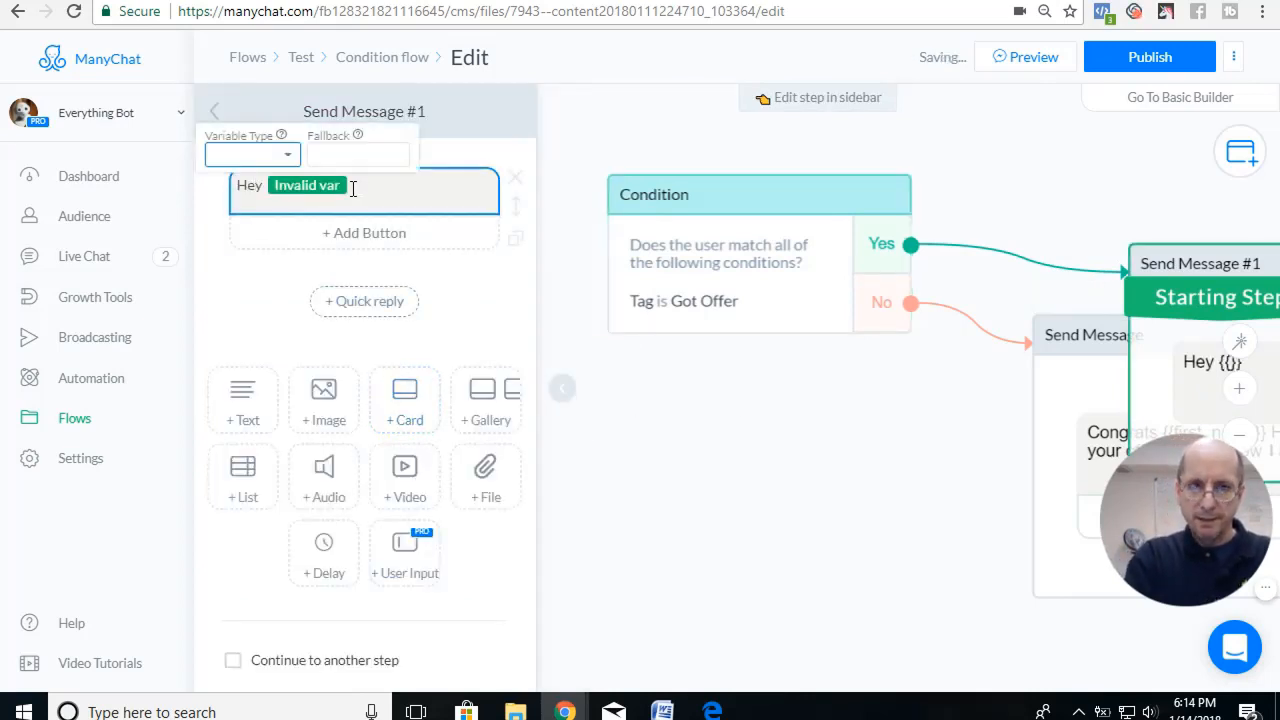
{"action": "left_click", "coordinate": [287, 155]}
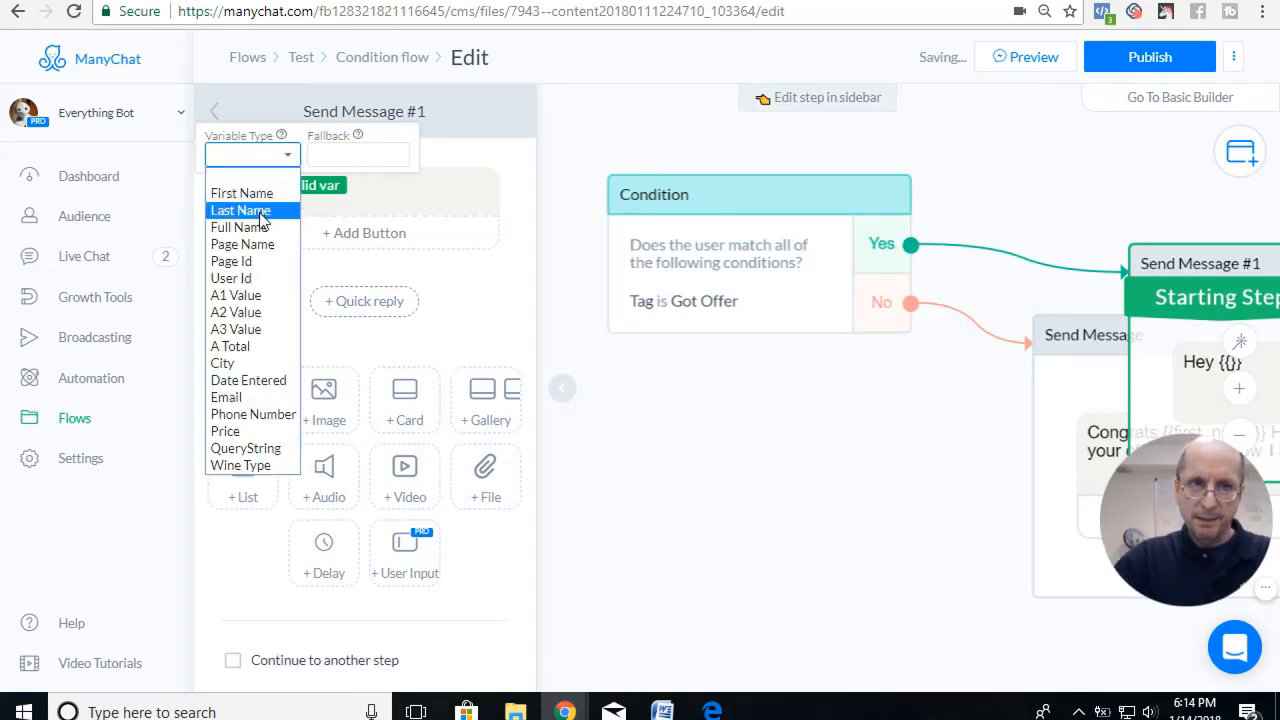
{"action": "left_click", "coordinate": [266, 199]}
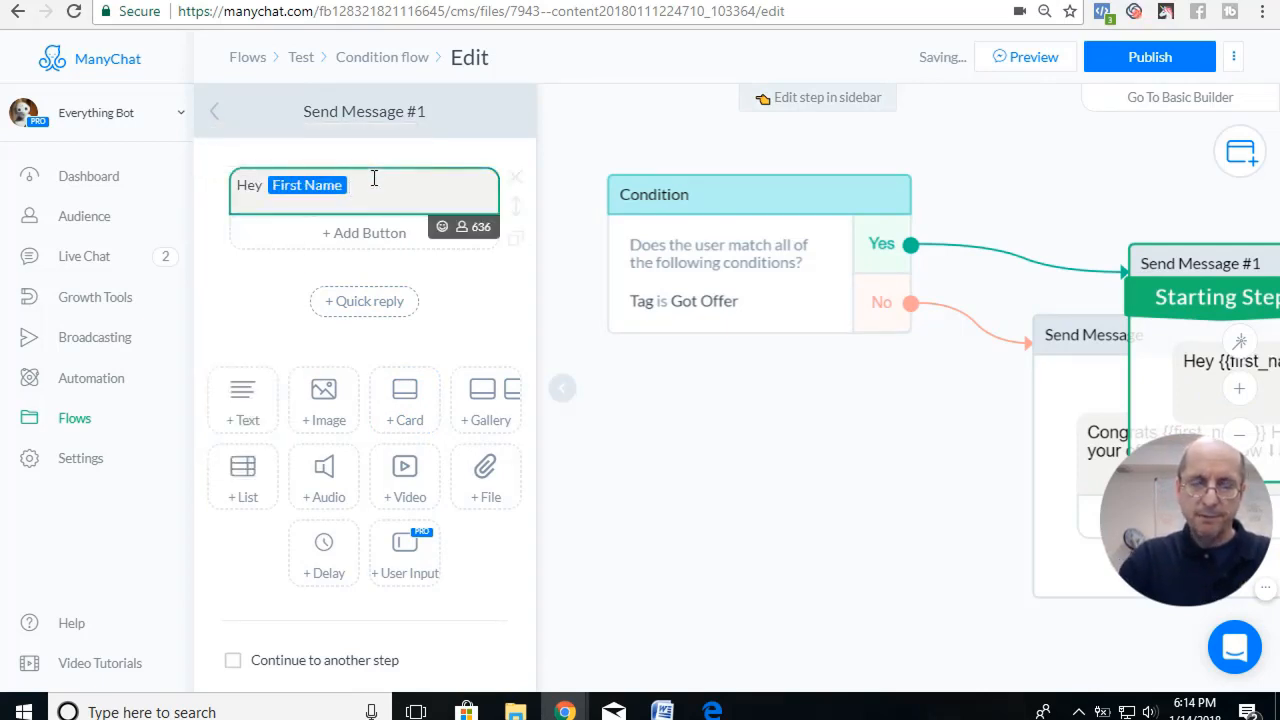
Step: Complete the message text after the variable with "you already have this offer. Look forward to see you!"
{"action": "type", "text": "you alrea"}
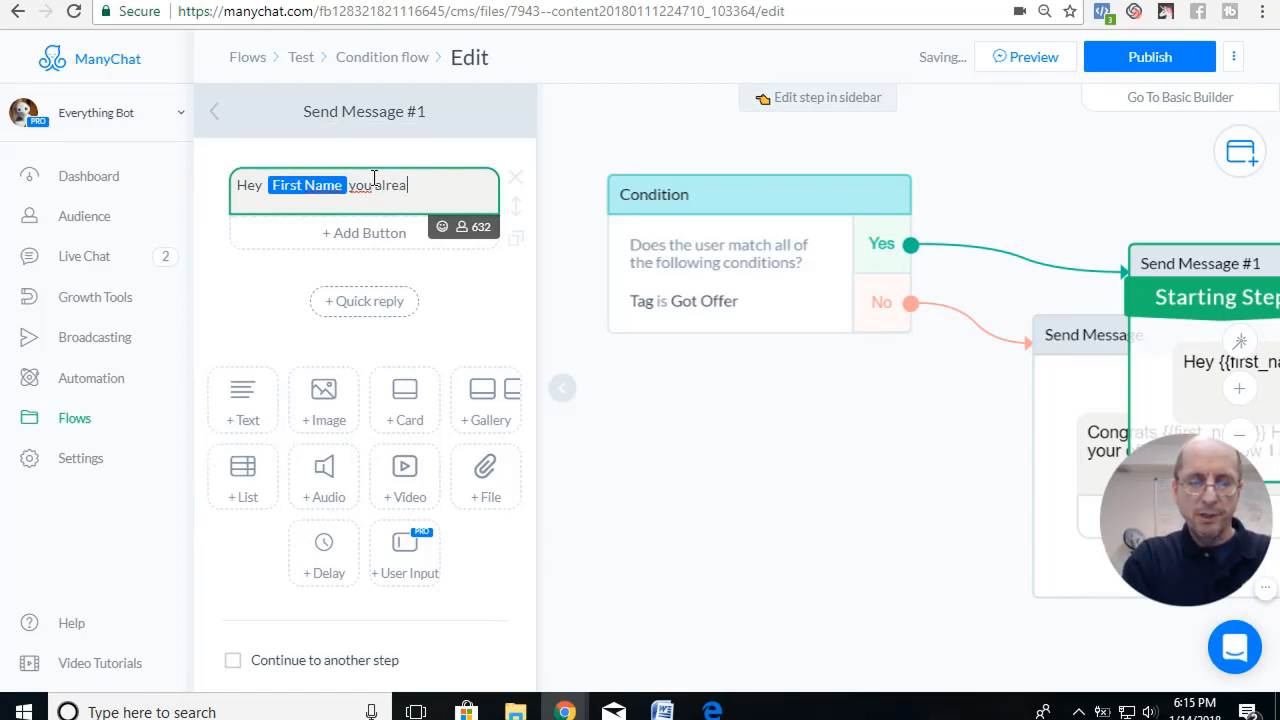
{"action": "type", "text": "dy have this o"}
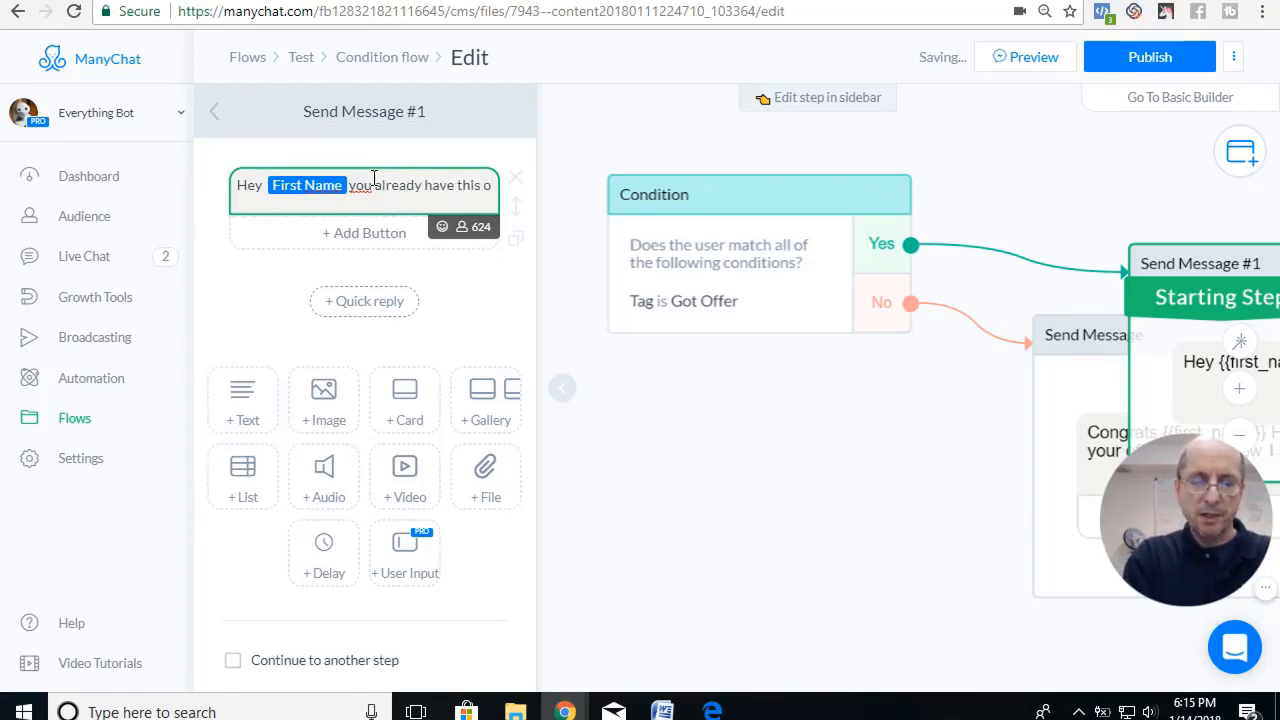
{"action": "type", "text": "ffer"}
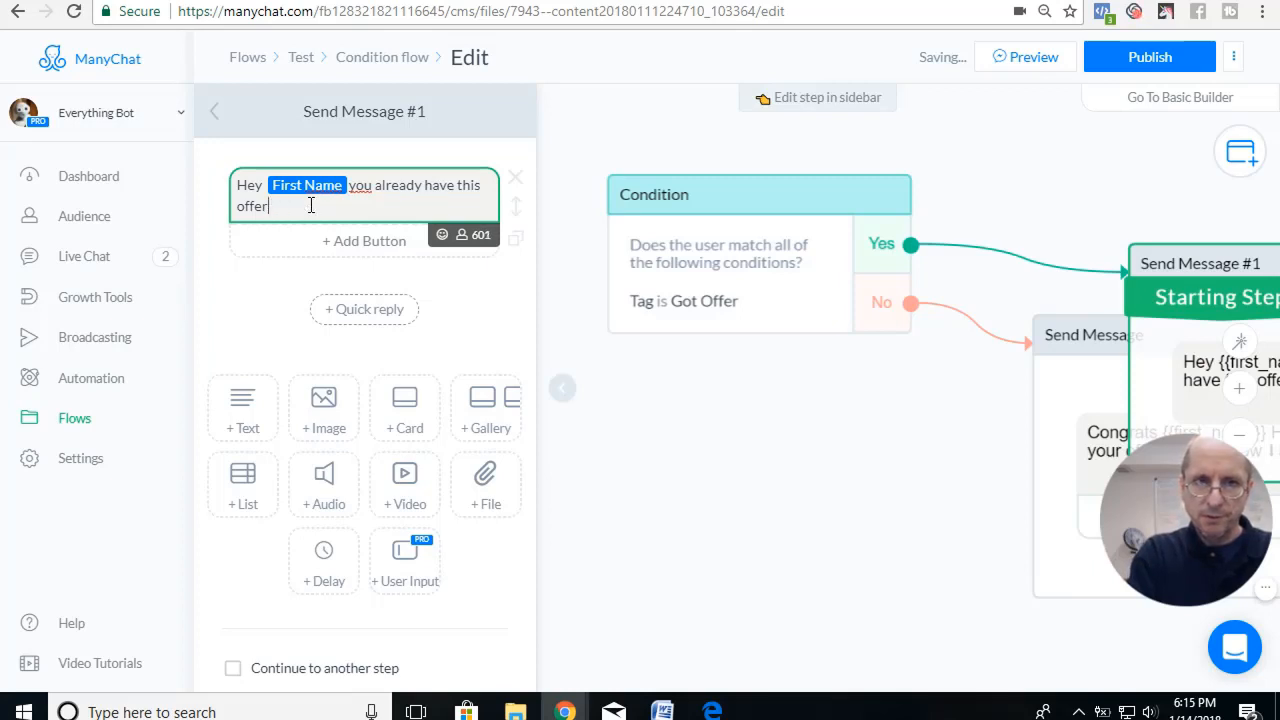
{"action": "type", "text": ".  Look forward to"}
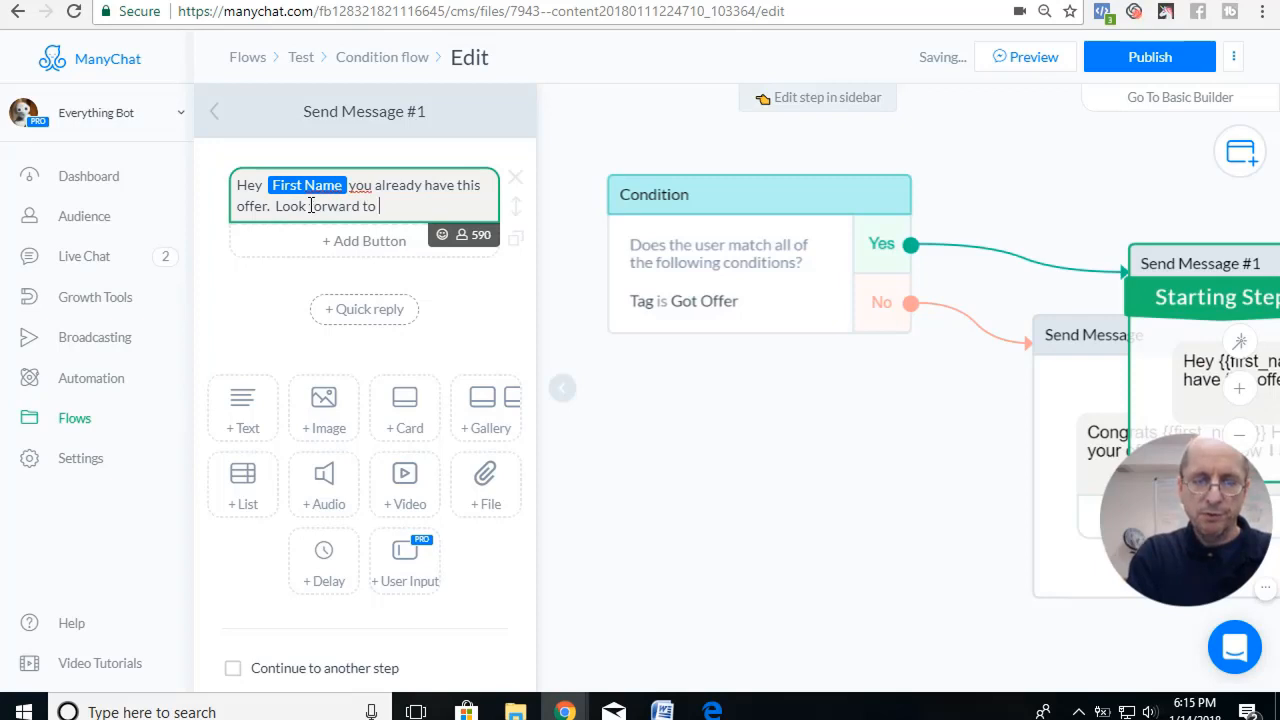
{"action": "type", "text": " se you"}
{"action": "key", "text": "BackSpace"}
{"action": "key", "text": "BackSpace"}
{"action": "key", "text": "BackSpace"}
{"action": "key", "text": "BackSpace"}
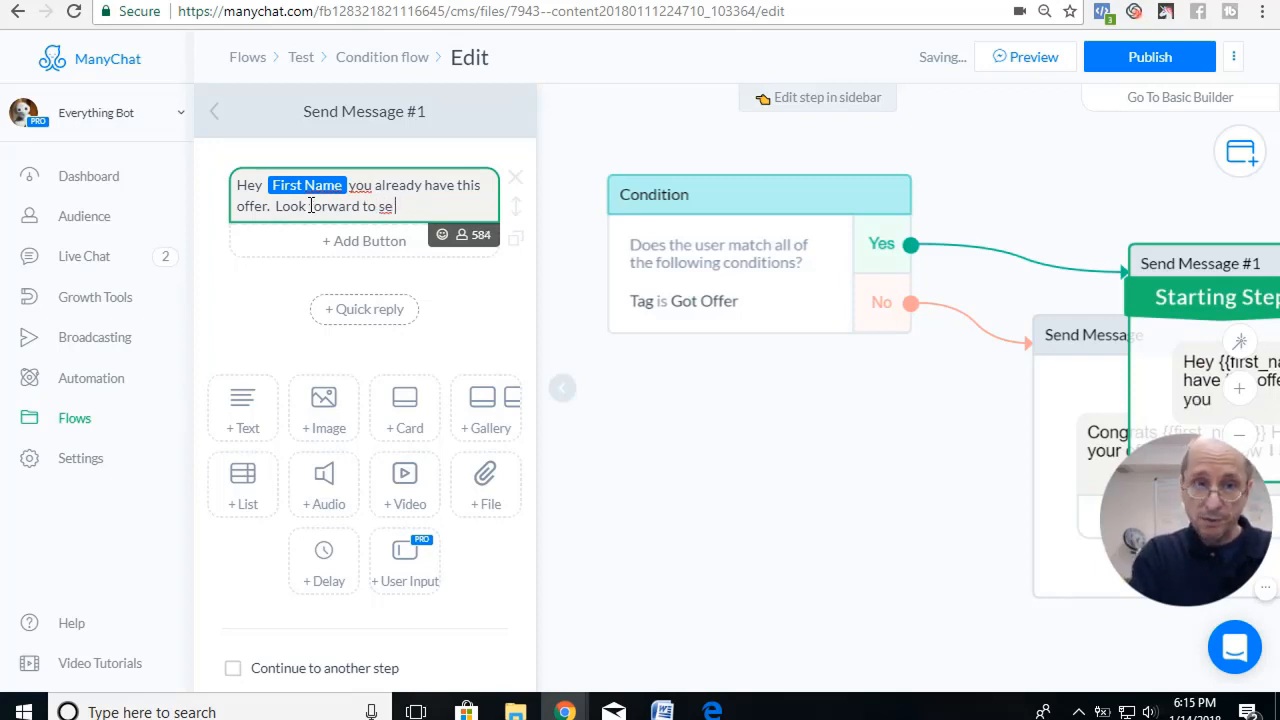
{"action": "type", "text": "e you"}
{"action": "key", "text": "Return"}
{"action": "key", "text": "BackSpace"}
{"action": "type", "text": "!"}
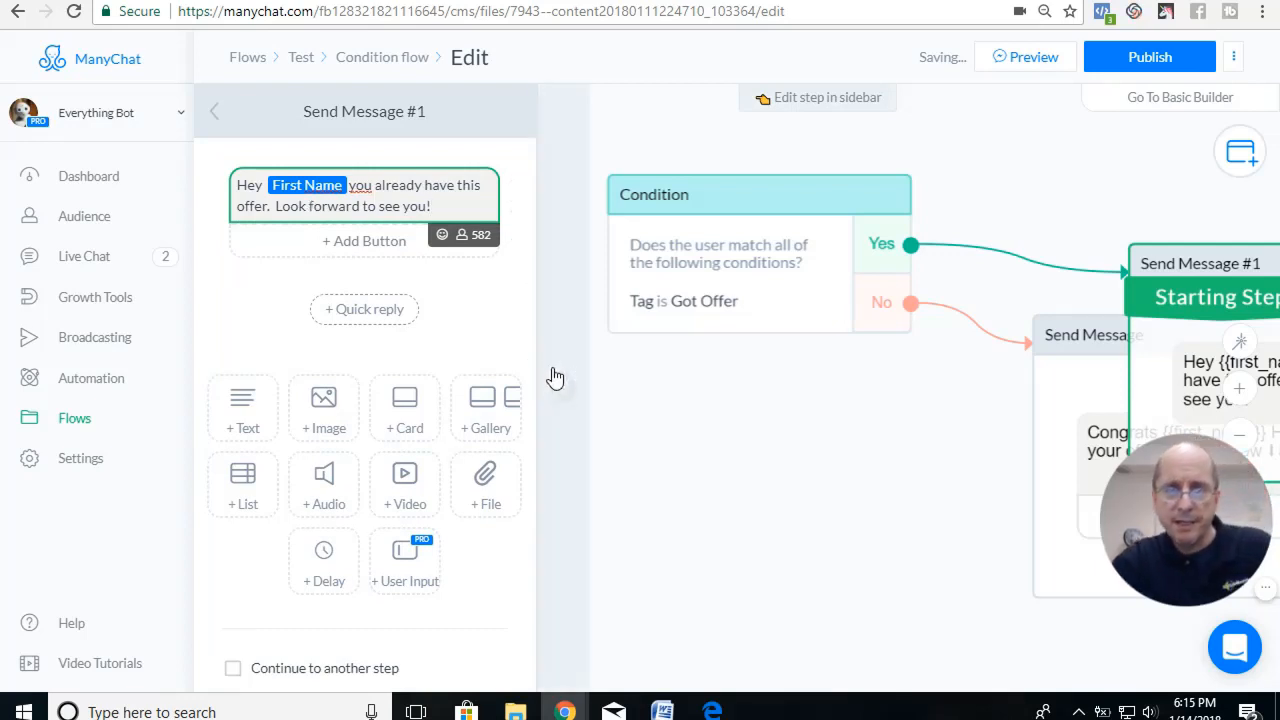
Step: Spread out the flow with Send Message #1 to the upper right of the Condition, the offer message below it and Actions beside the offer message
{"action": "left_click", "coordinate": [645, 428]}
{"action": "left_click_drag", "start_coordinate": [782, 204], "coordinate": [390, 201]}
{"action": "left_click_drag", "start_coordinate": [1106, 346], "coordinate": [611, 389]}
{"action": "left_click_drag", "start_coordinate": [1180, 260], "coordinate": [836, 188]}
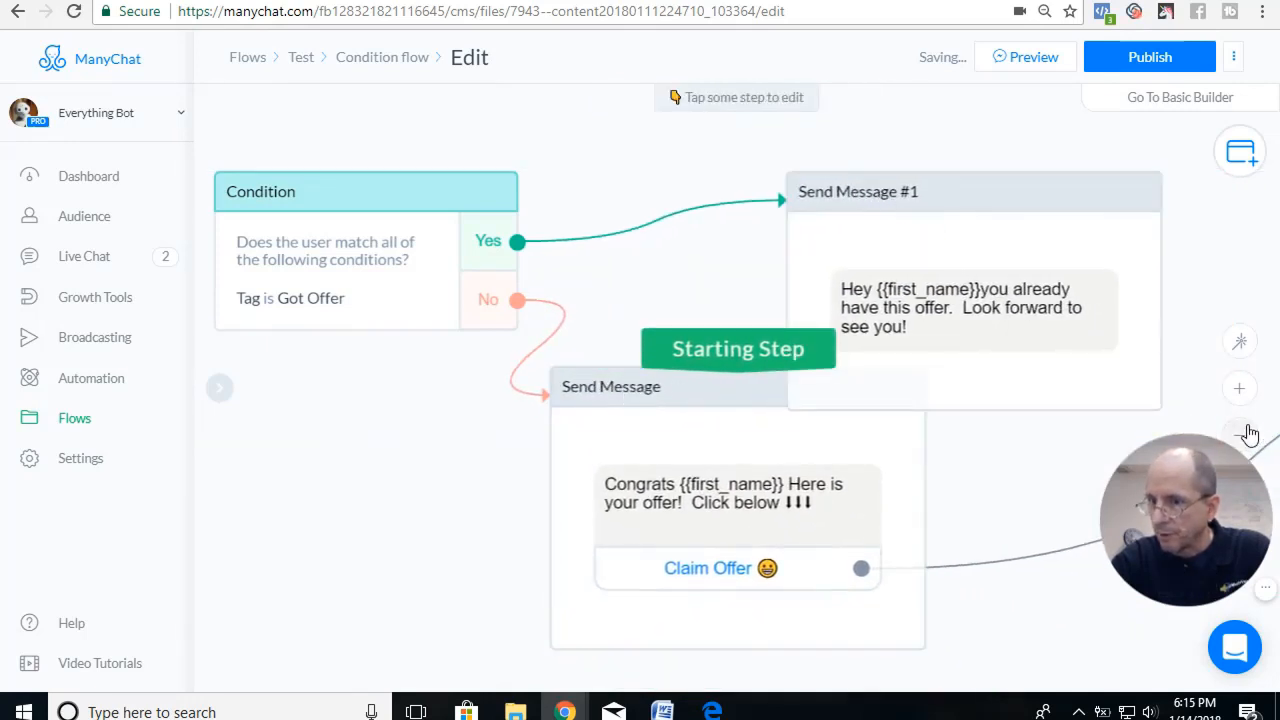
{"action": "left_click", "coordinate": [1240, 436]}
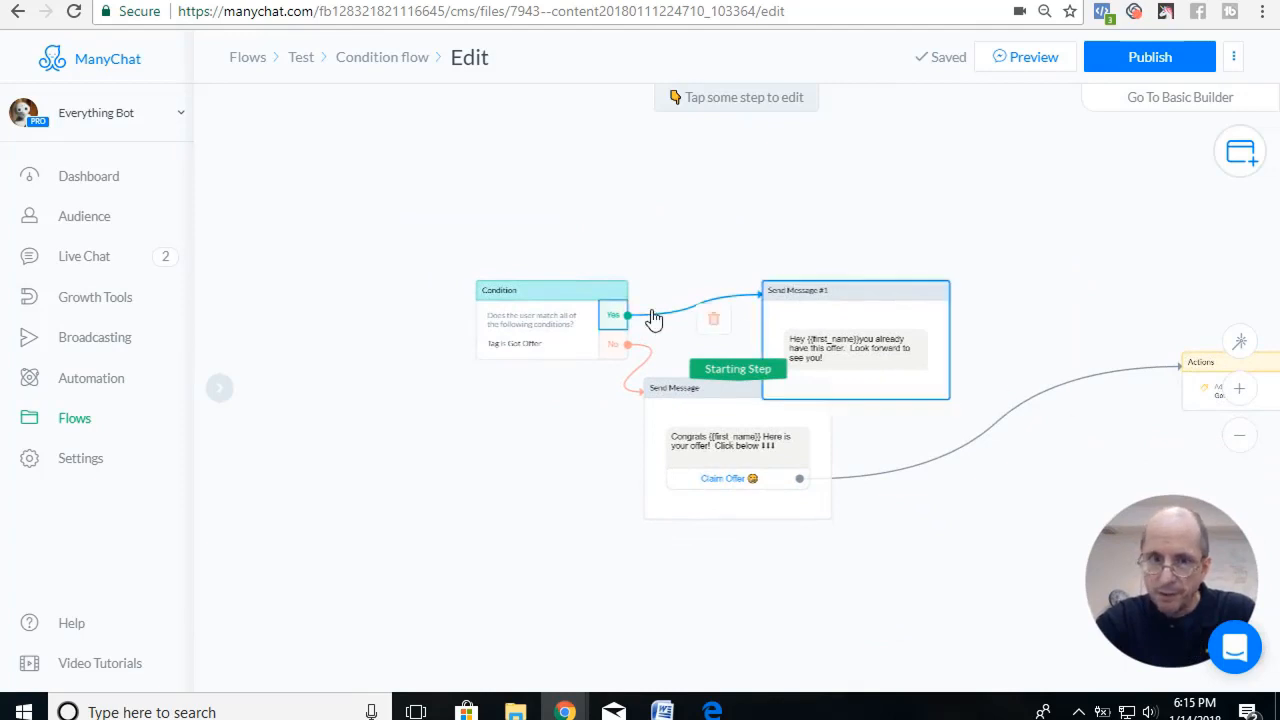
{"action": "left_click_drag", "start_coordinate": [579, 288], "coordinate": [407, 160]}
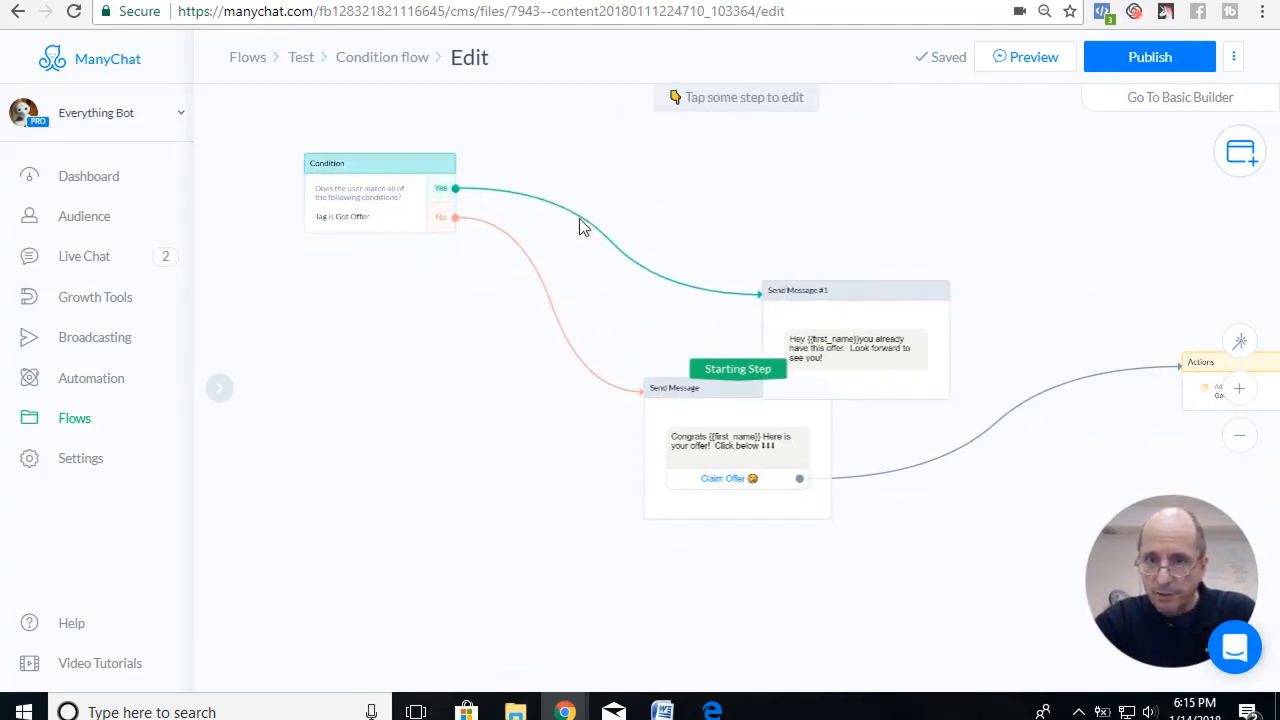
{"action": "left_click_drag", "start_coordinate": [874, 291], "coordinate": [727, 196]}
{"action": "left_click_drag", "start_coordinate": [714, 462], "coordinate": [596, 366]}
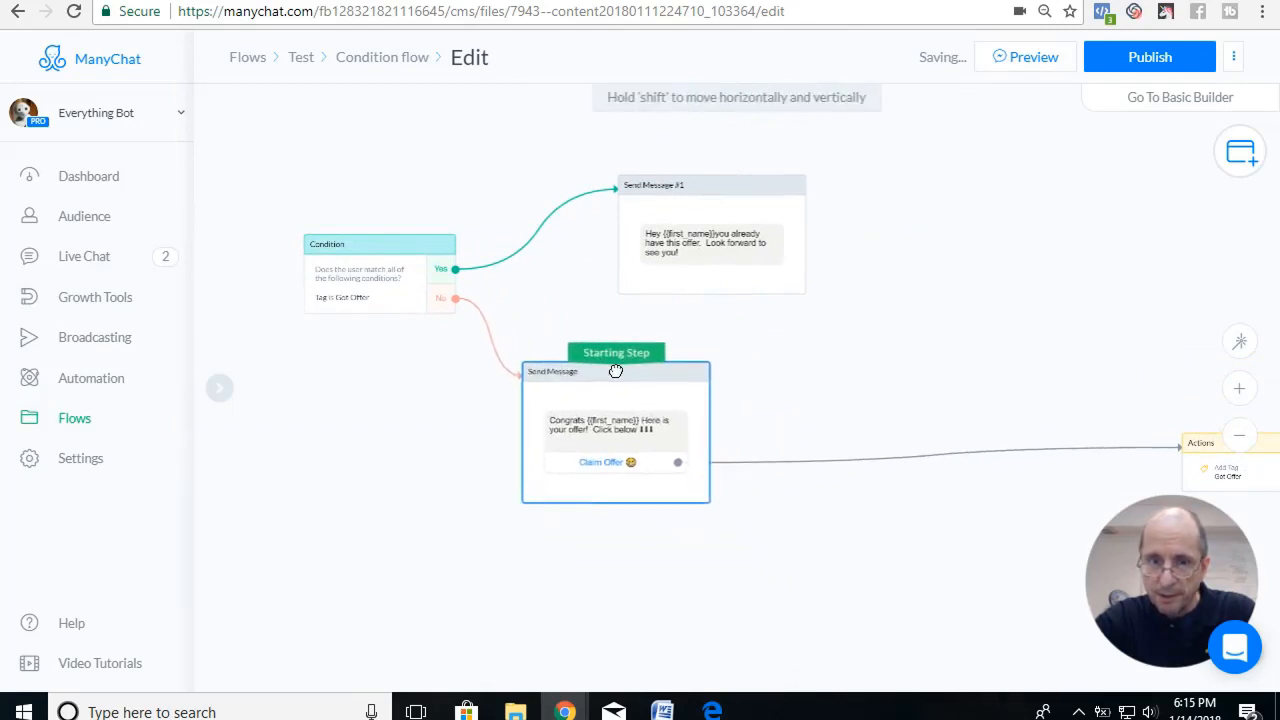
{"action": "left_click_drag", "start_coordinate": [1205, 450], "coordinate": [847, 376]}
Step: Make the Condition step the flow's starting step and publish the flow
{"action": "left_click_drag", "start_coordinate": [641, 350], "coordinate": [640, 352]}
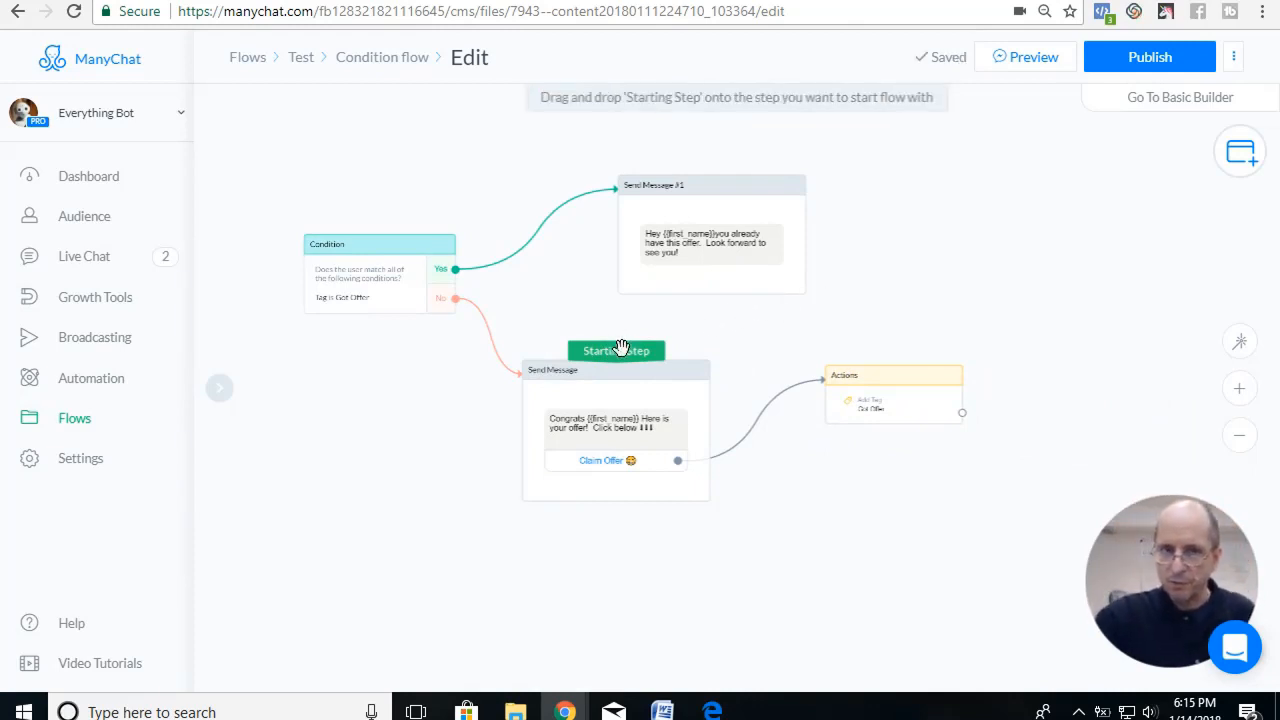
{"action": "left_click_drag", "start_coordinate": [612, 354], "coordinate": [376, 231]}
{"action": "left_click_drag", "start_coordinate": [375, 237], "coordinate": [374, 250]}
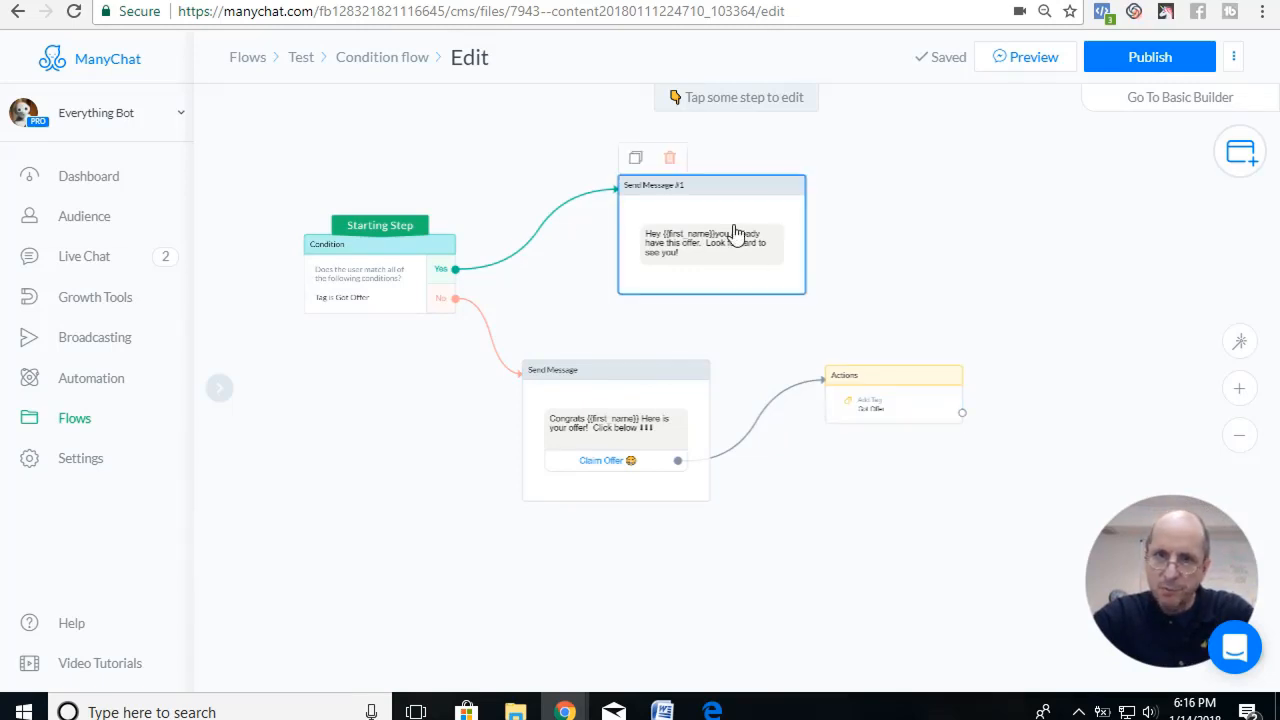
{"action": "left_click", "coordinate": [1172, 60]}
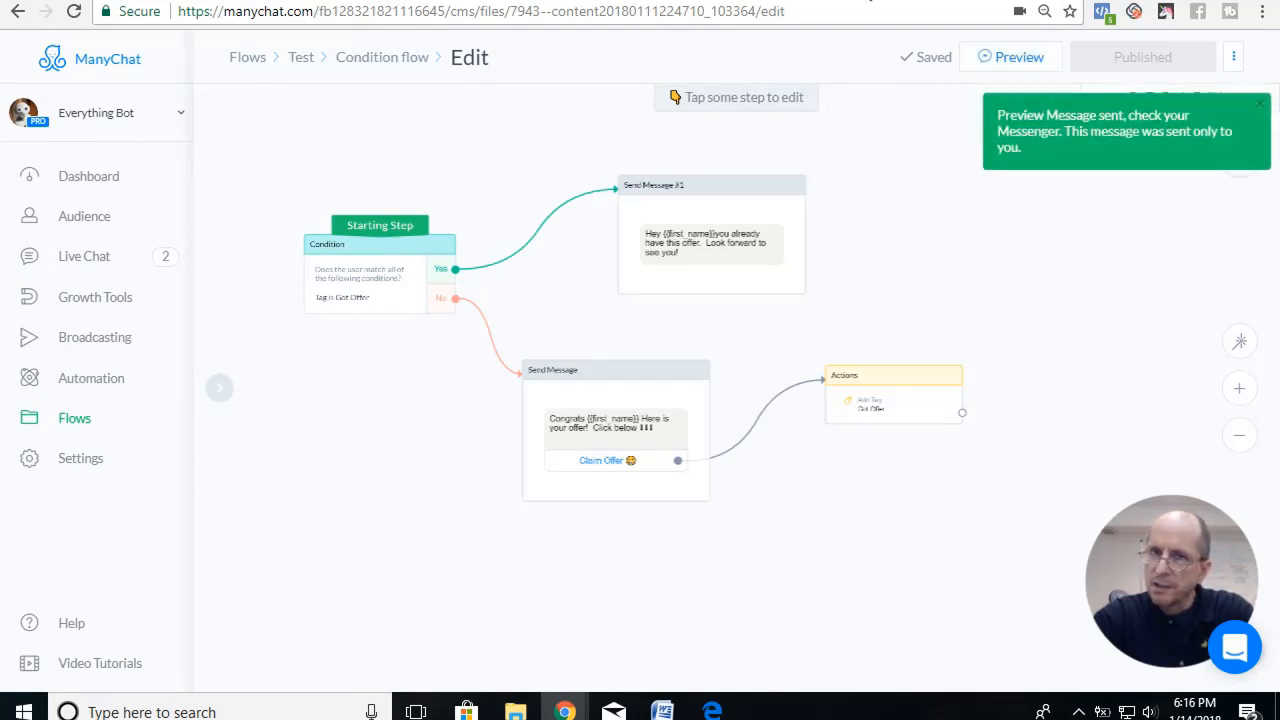
Step: Switch to the Facebook page, claim the offer in the Everything Bot chat and close the chat
{"action": "left_click", "coordinate": [862, 0]}
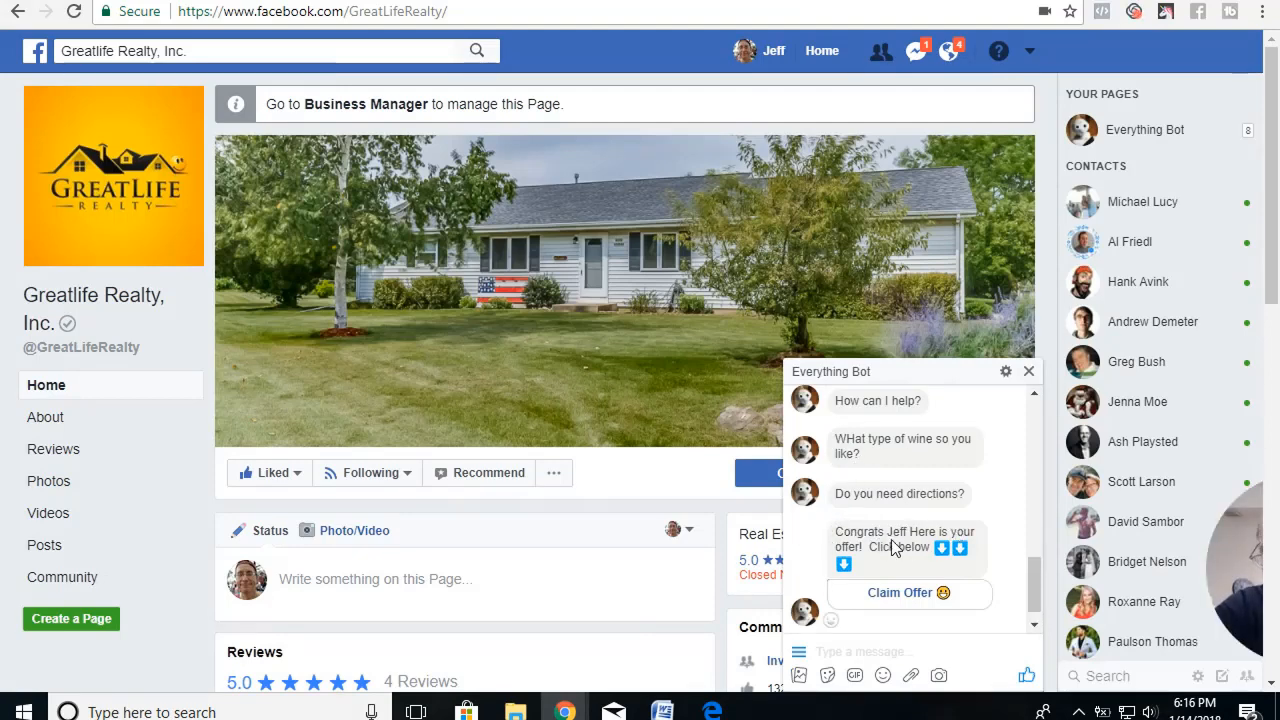
{"action": "left_click", "coordinate": [910, 597]}
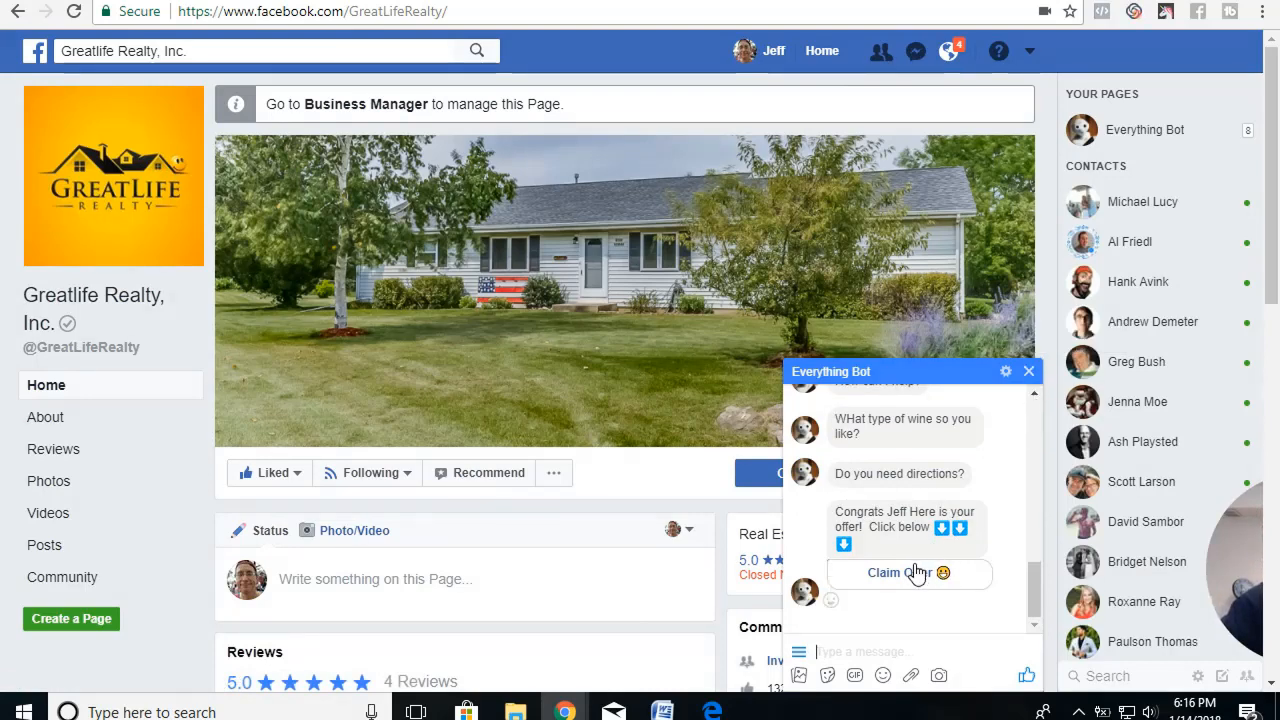
{"action": "left_click", "coordinate": [912, 574]}
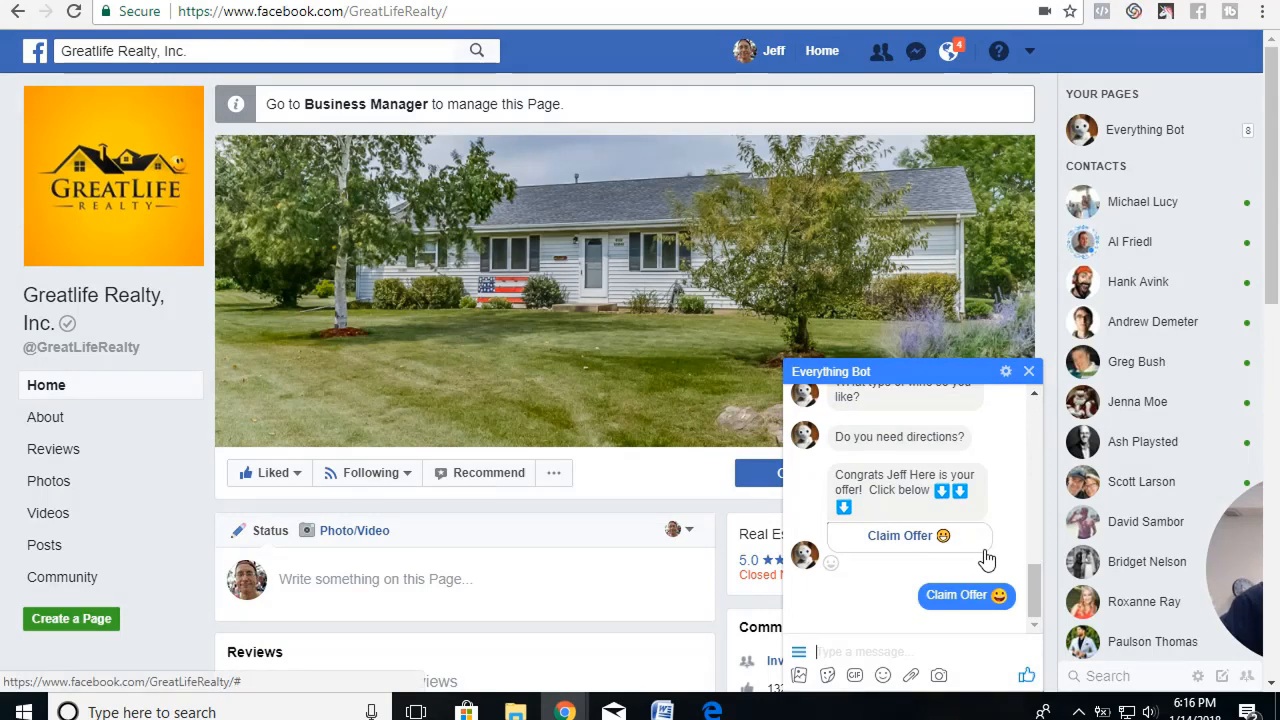
{"action": "left_click", "coordinate": [1029, 372]}
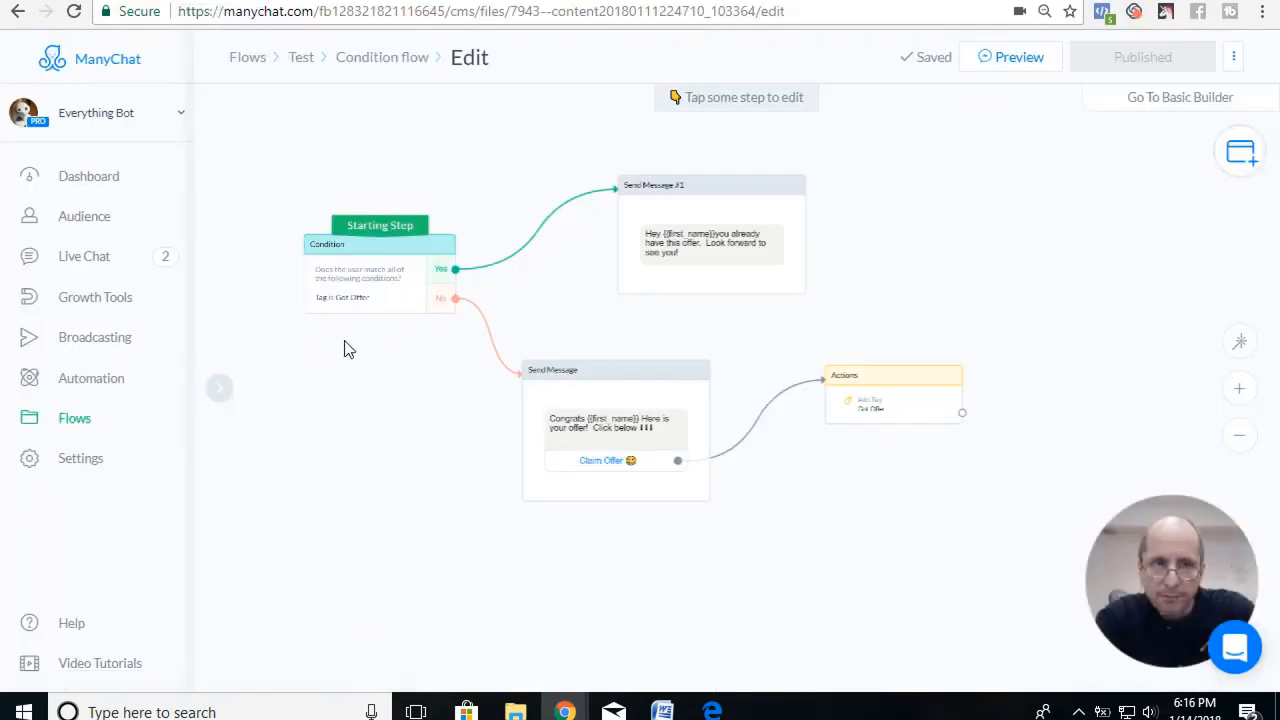
Step: Return to the ManyChat audience list and check the user tags on the test subscriber's profile
{"action": "left_click", "coordinate": [88, 228]}
{"action": "scroll", "coordinate": [410, 525], "scroll_direction": "down", "scroll_amount": 1}
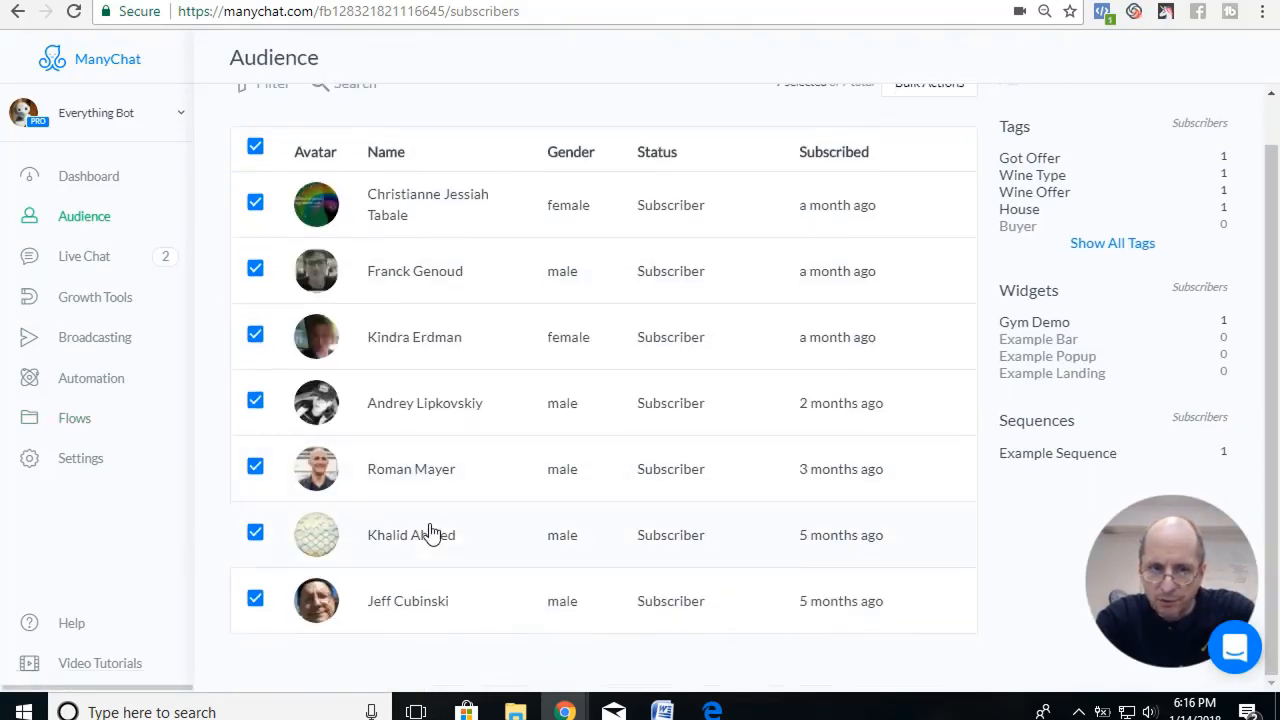
{"action": "left_click", "coordinate": [421, 602]}
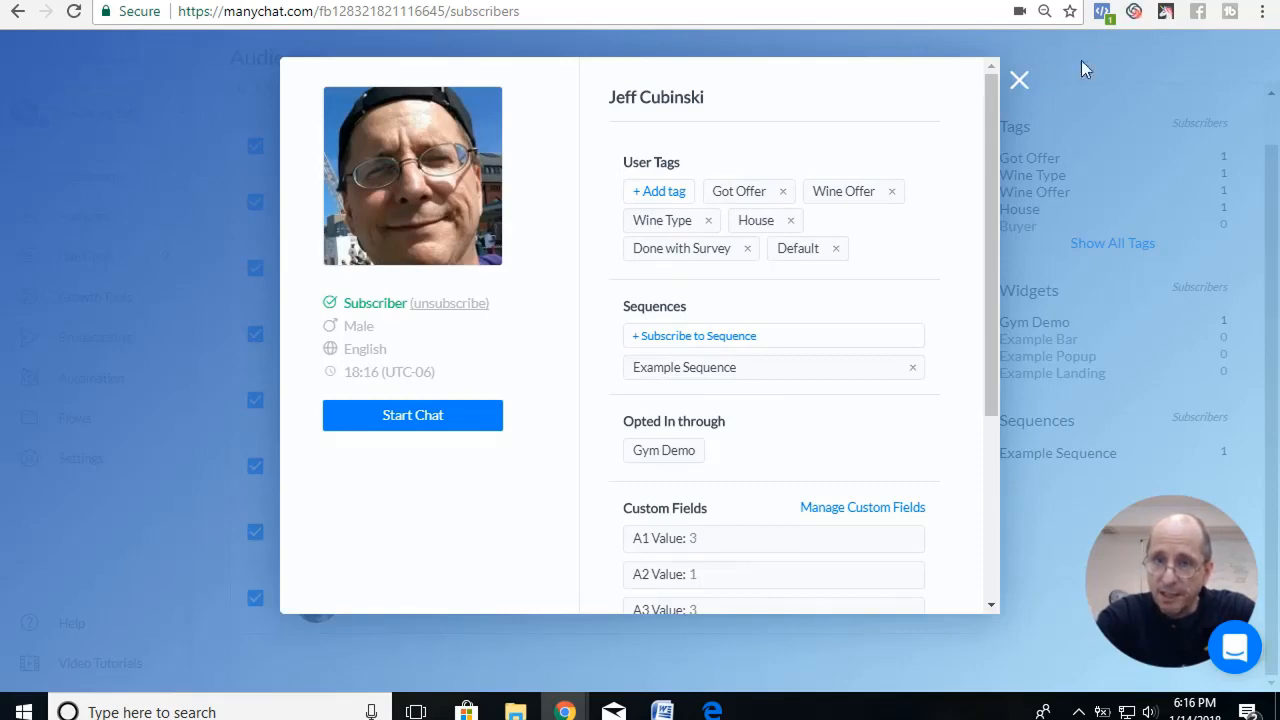
{"action": "left_click", "coordinate": [1019, 80]}
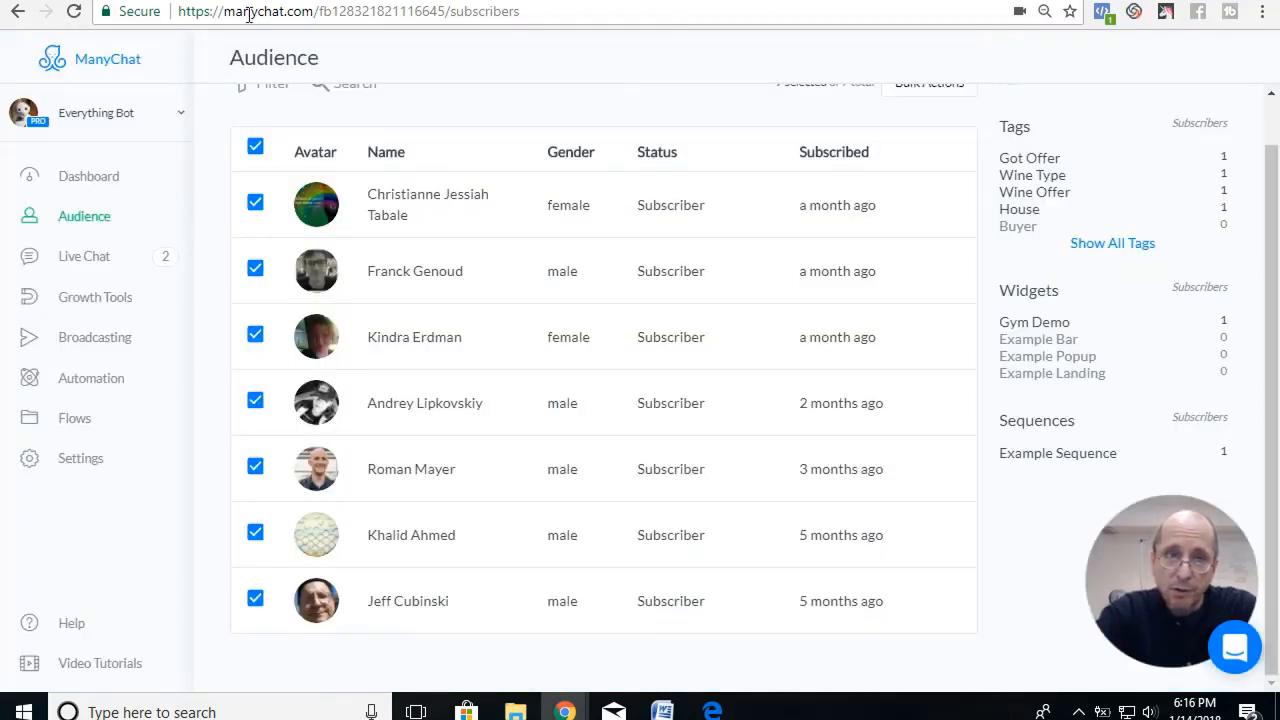
Step: Reopen the Condition flow from the Test folder for editing
{"action": "left_click", "coordinate": [91, 425]}
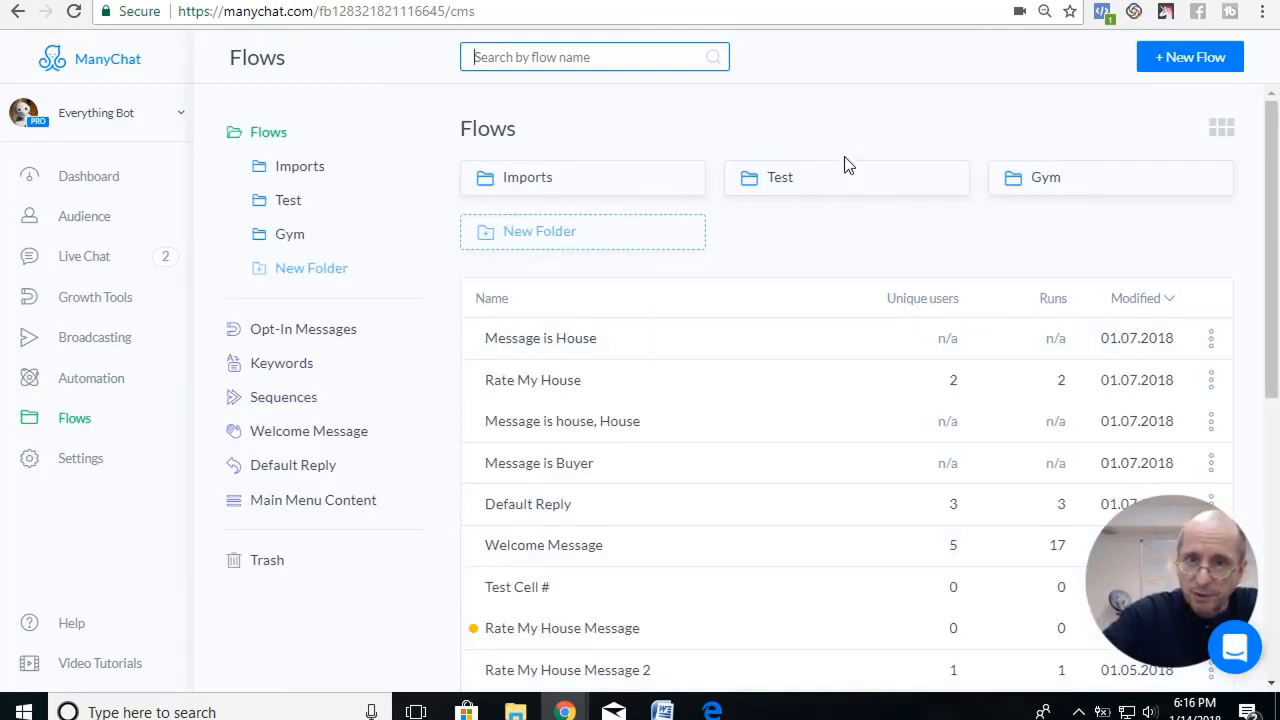
{"action": "left_click", "coordinate": [845, 170]}
{"action": "left_click", "coordinate": [566, 340]}
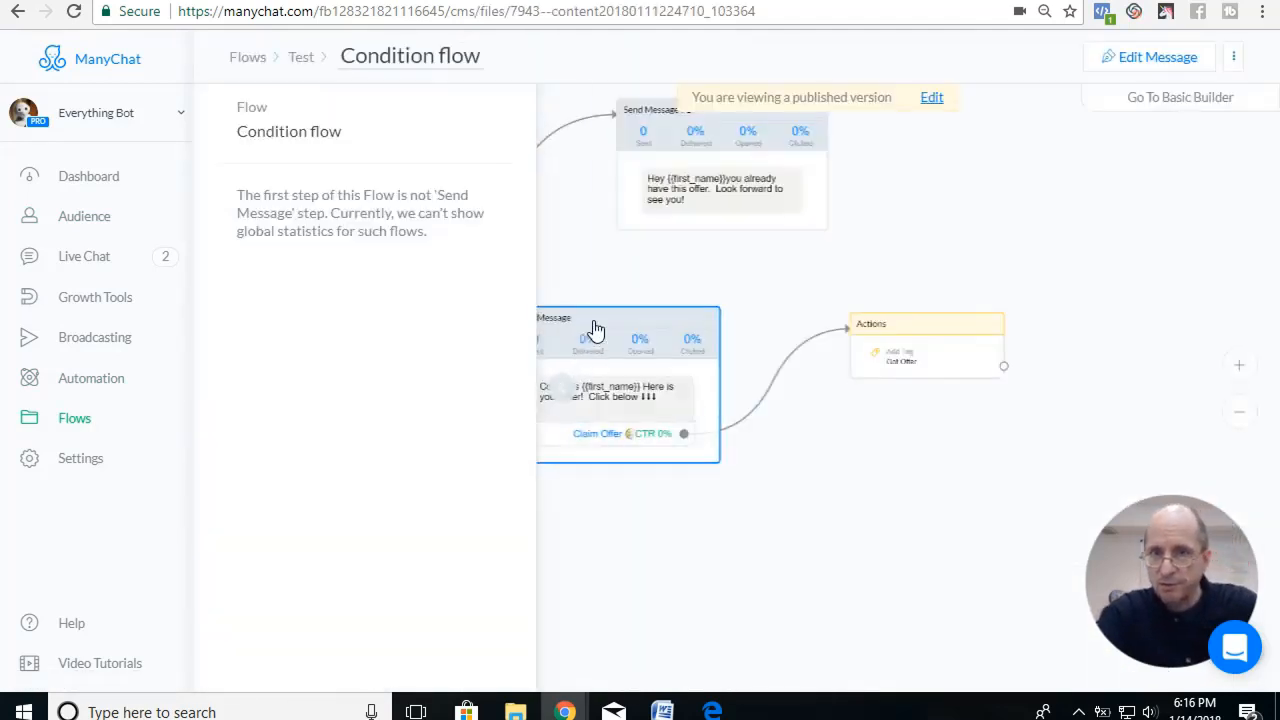
{"action": "left_click", "coordinate": [1145, 58]}
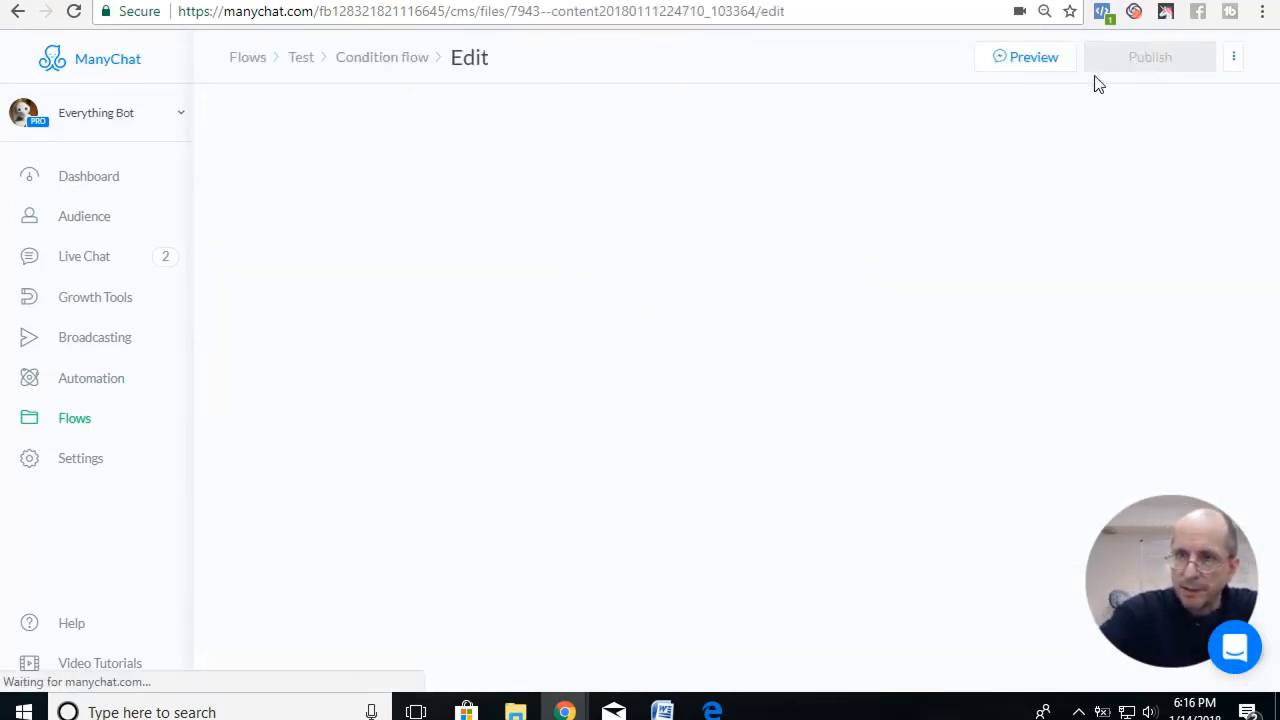
Step: Send another preview of the Condition flow and check the bot's reply in the Facebook chat
{"action": "left_click", "coordinate": [1010, 60]}
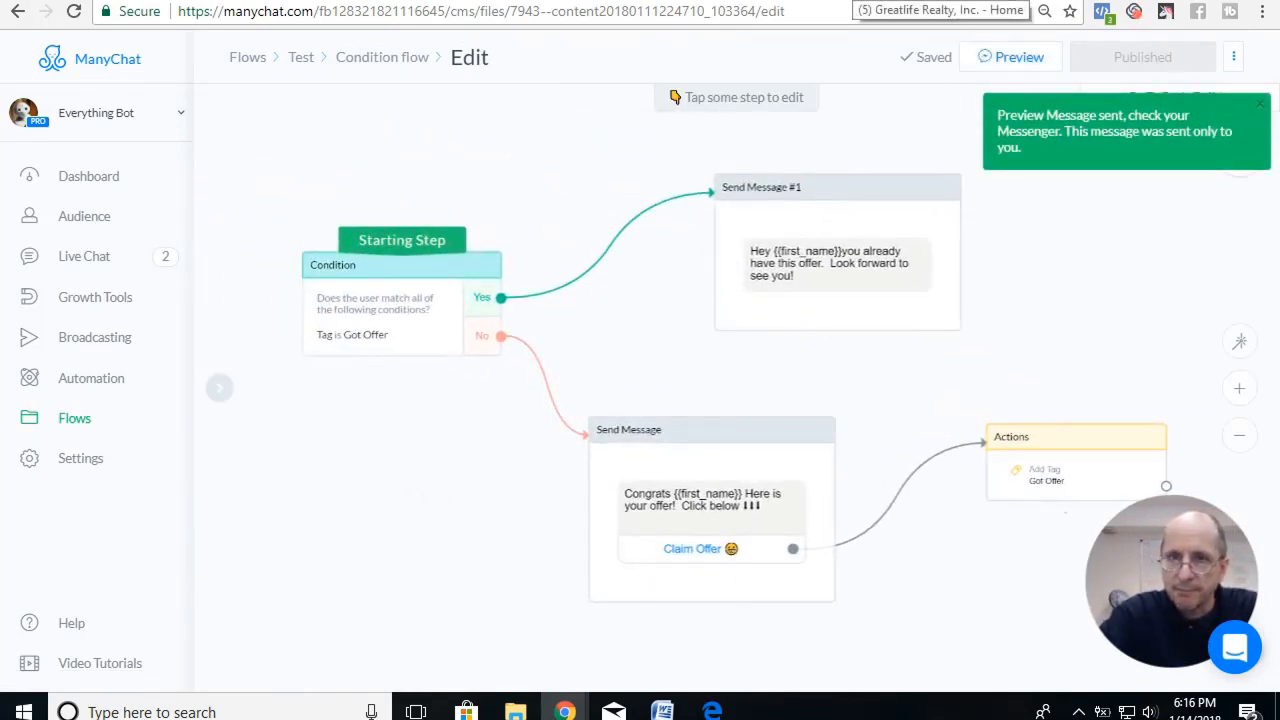
{"action": "left_click", "coordinate": [858, 1]}
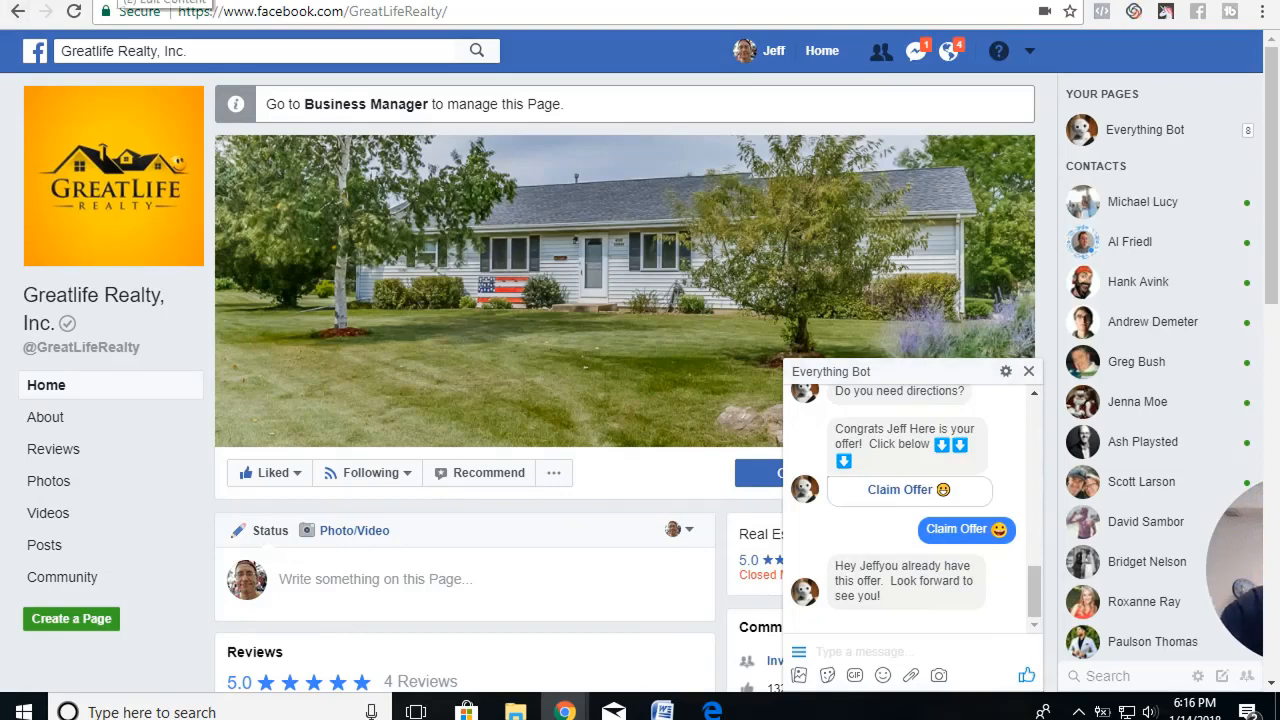
{"action": "left_click", "coordinate": [130, 1]}
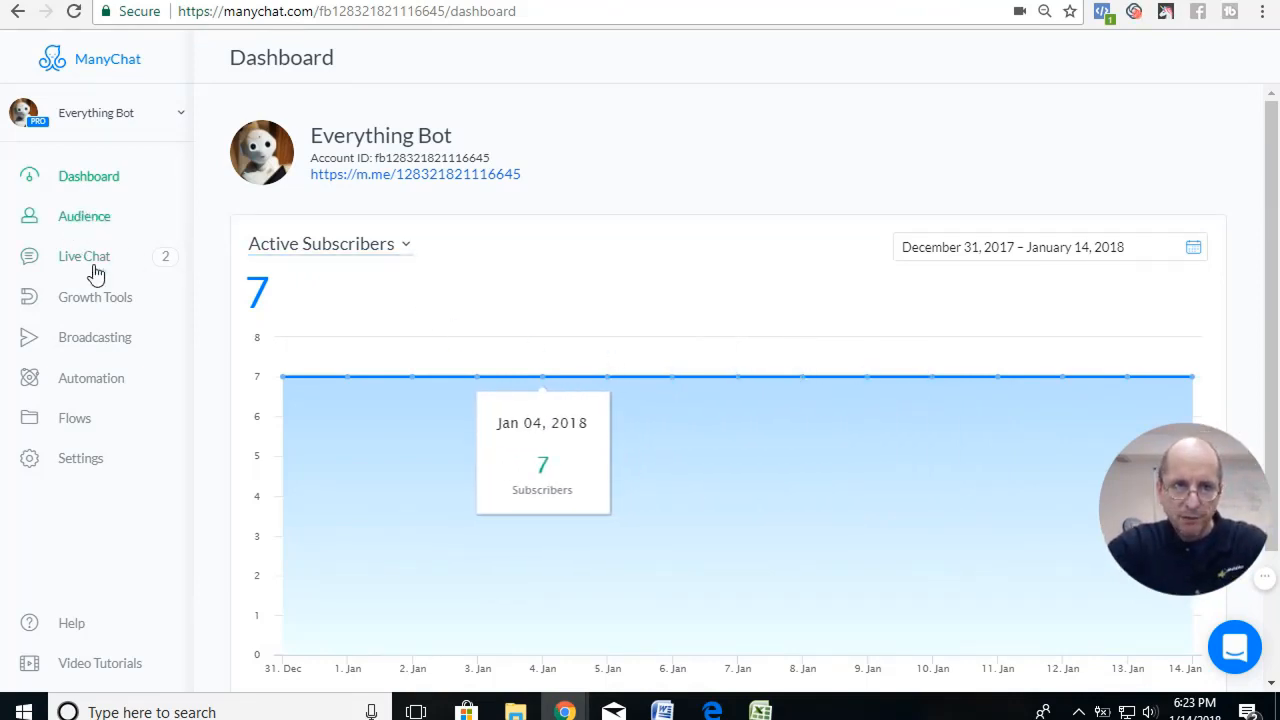
Step: Open the Real Estate Buyer flow from the flows list and review its delivery, open and click statistics
{"action": "left_click", "coordinate": [82, 426]}
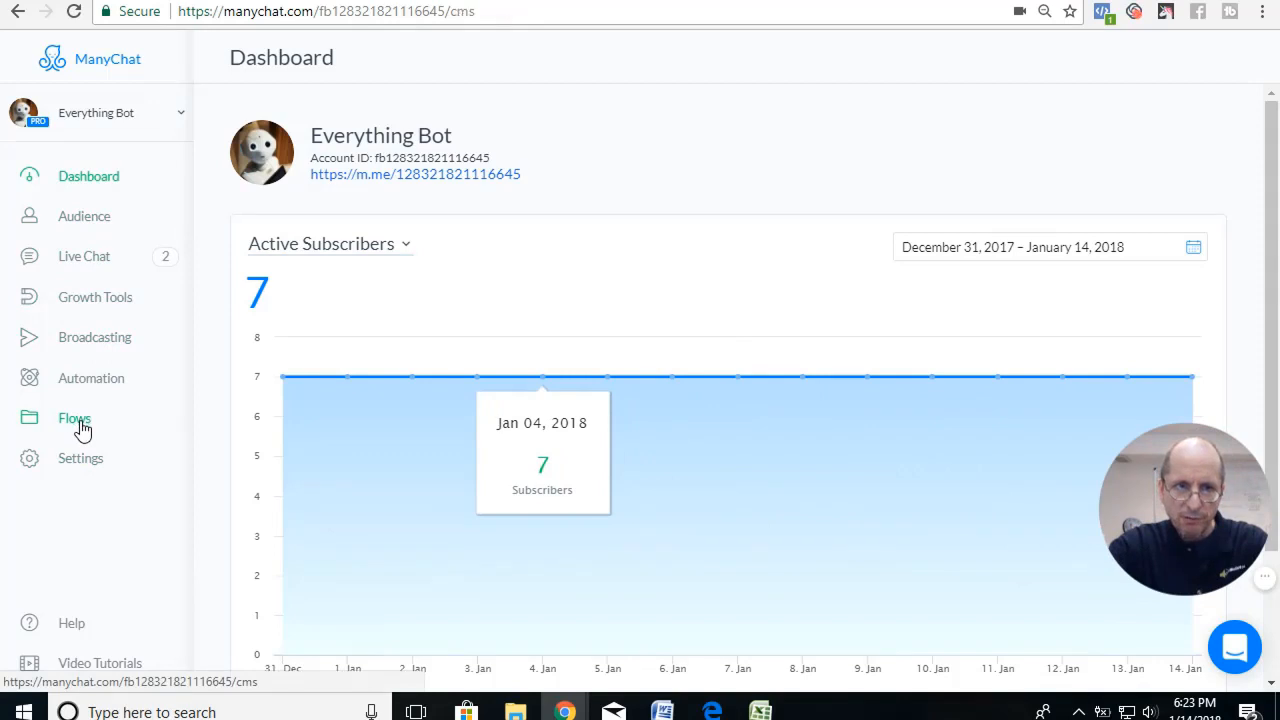
{"action": "scroll", "coordinate": [573, 476], "scroll_direction": "down", "scroll_amount": 3}
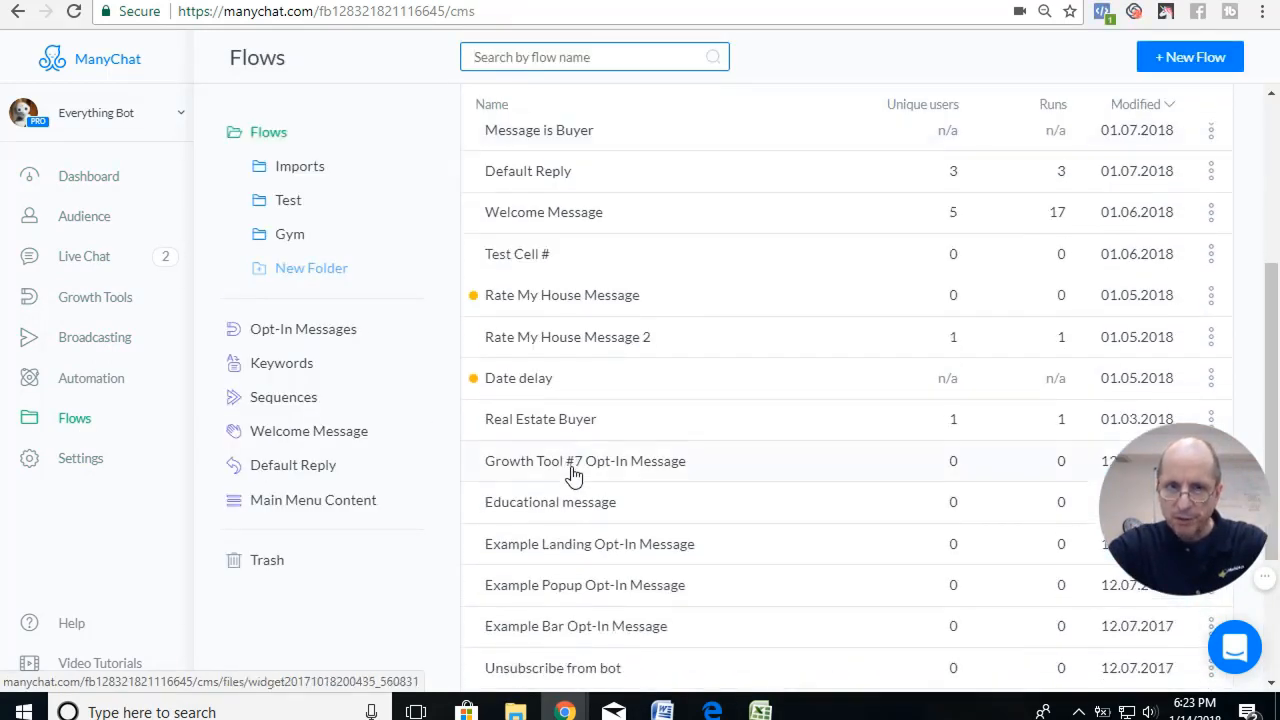
{"action": "left_click", "coordinate": [558, 424]}
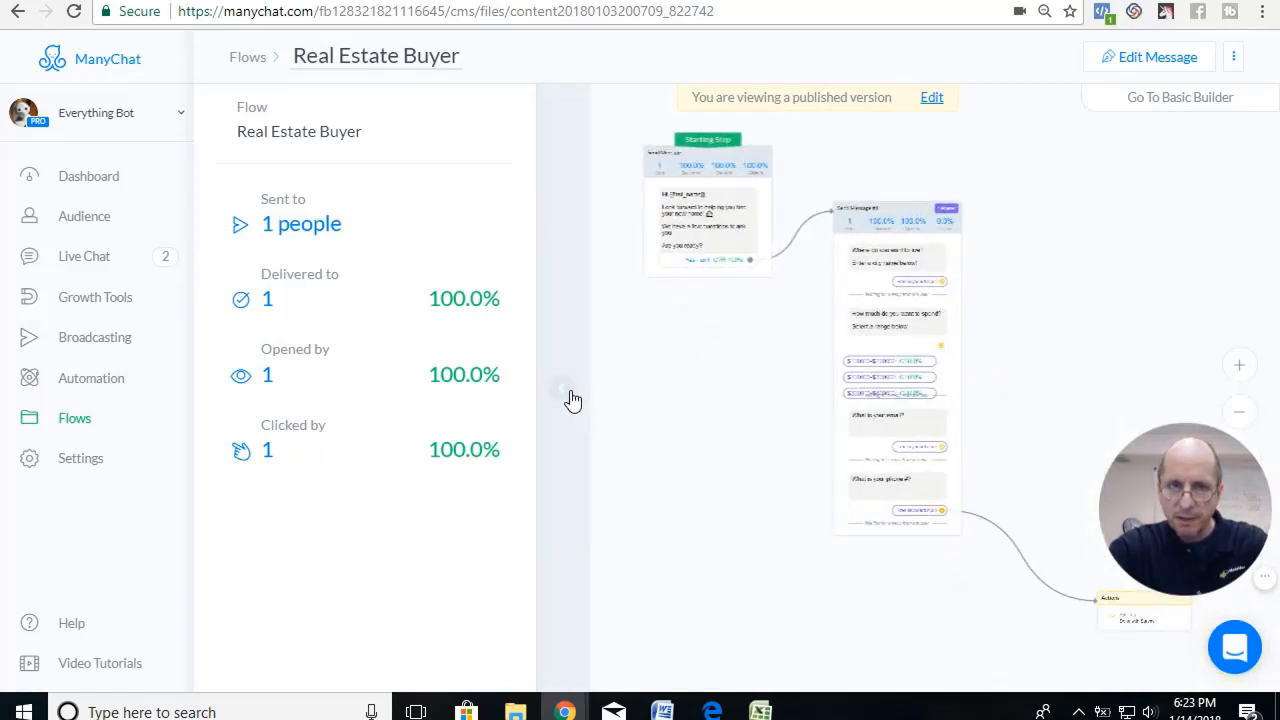
{"action": "left_click", "coordinate": [563, 391]}
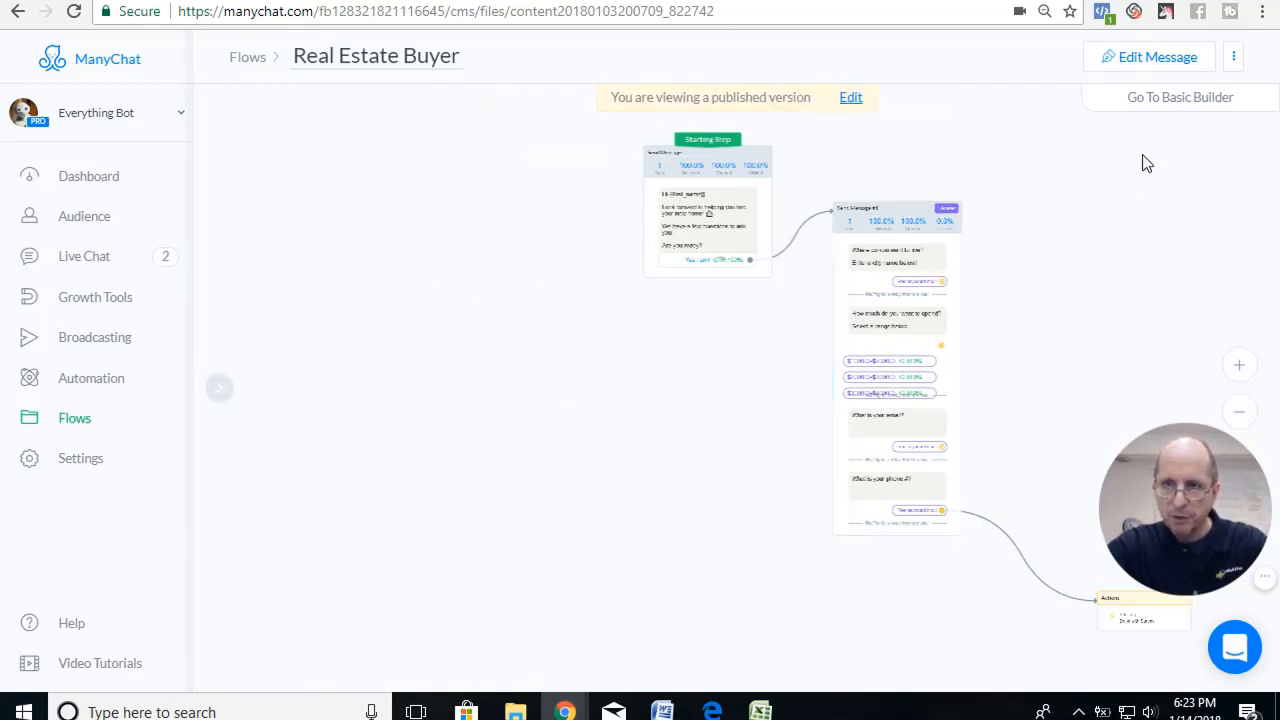
{"action": "left_click", "coordinate": [1172, 103]}
{"action": "left_click", "coordinate": [1195, 113]}
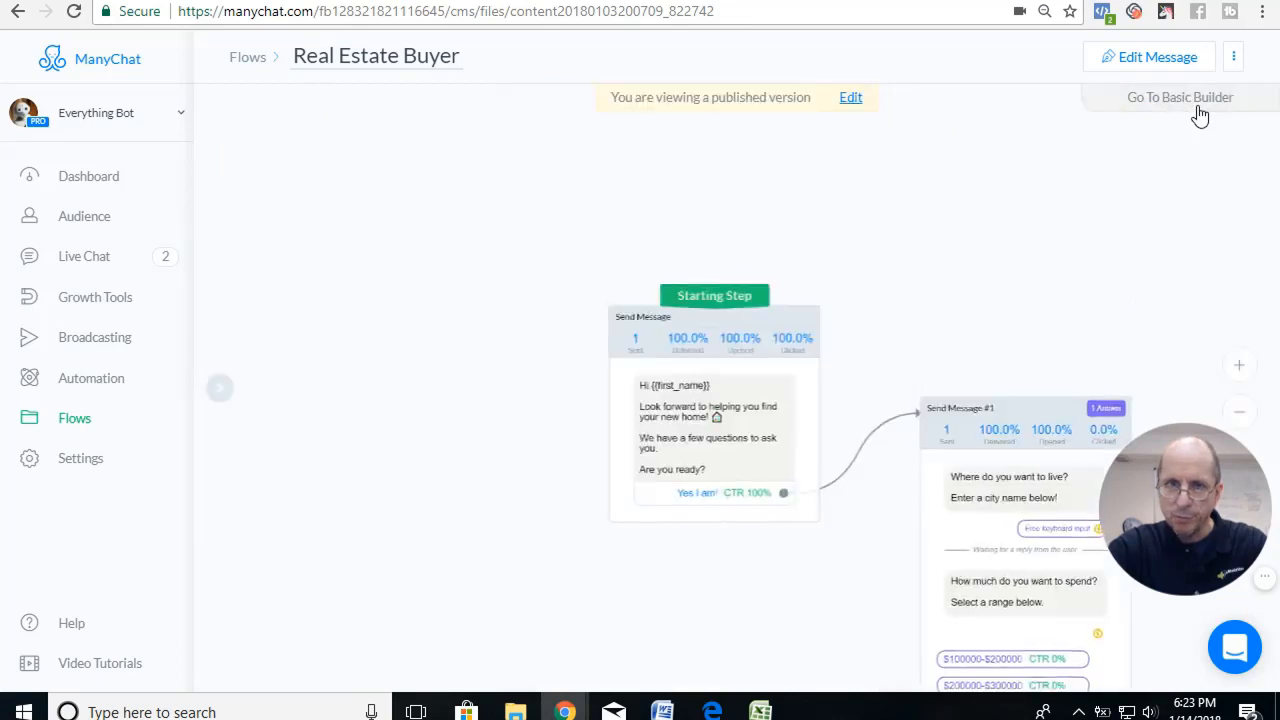
{"action": "left_click", "coordinate": [224, 394]}
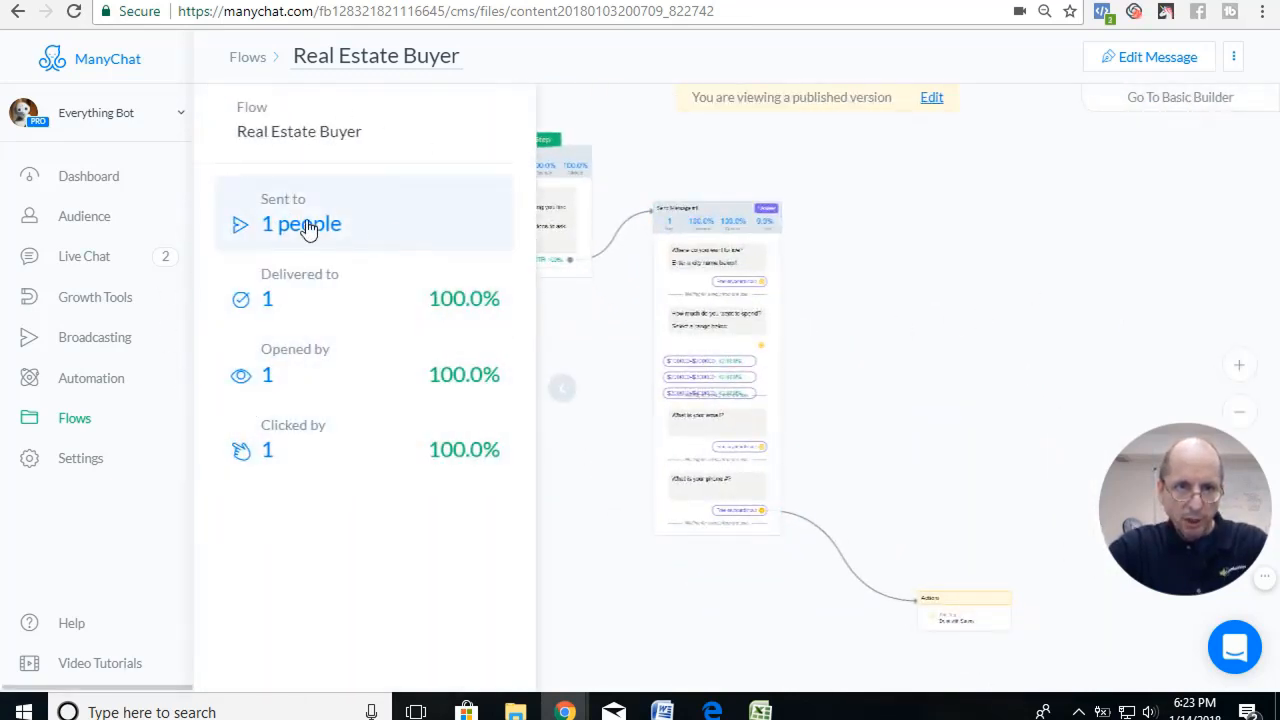
{"action": "left_click", "coordinate": [562, 388]}
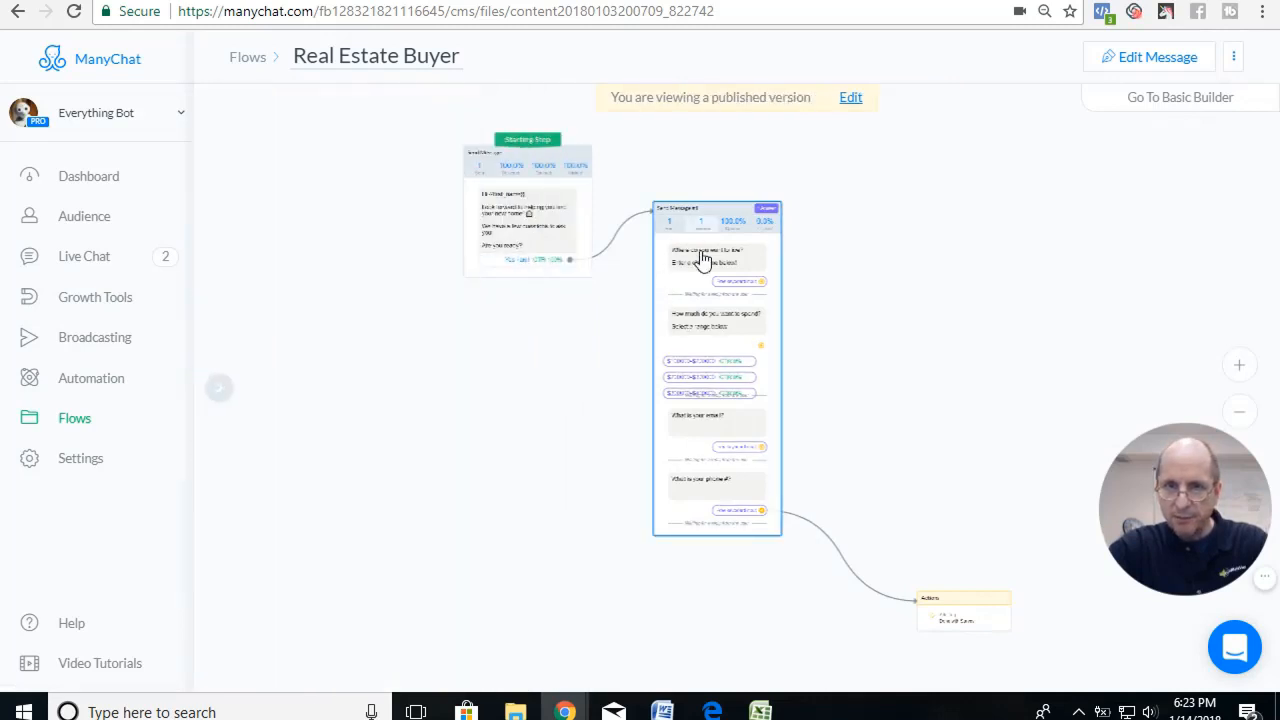
Step: Examine the starting message and the sequence of buyer questions in Send Message #1 at readable size
{"action": "left_click", "coordinate": [1239, 366]}
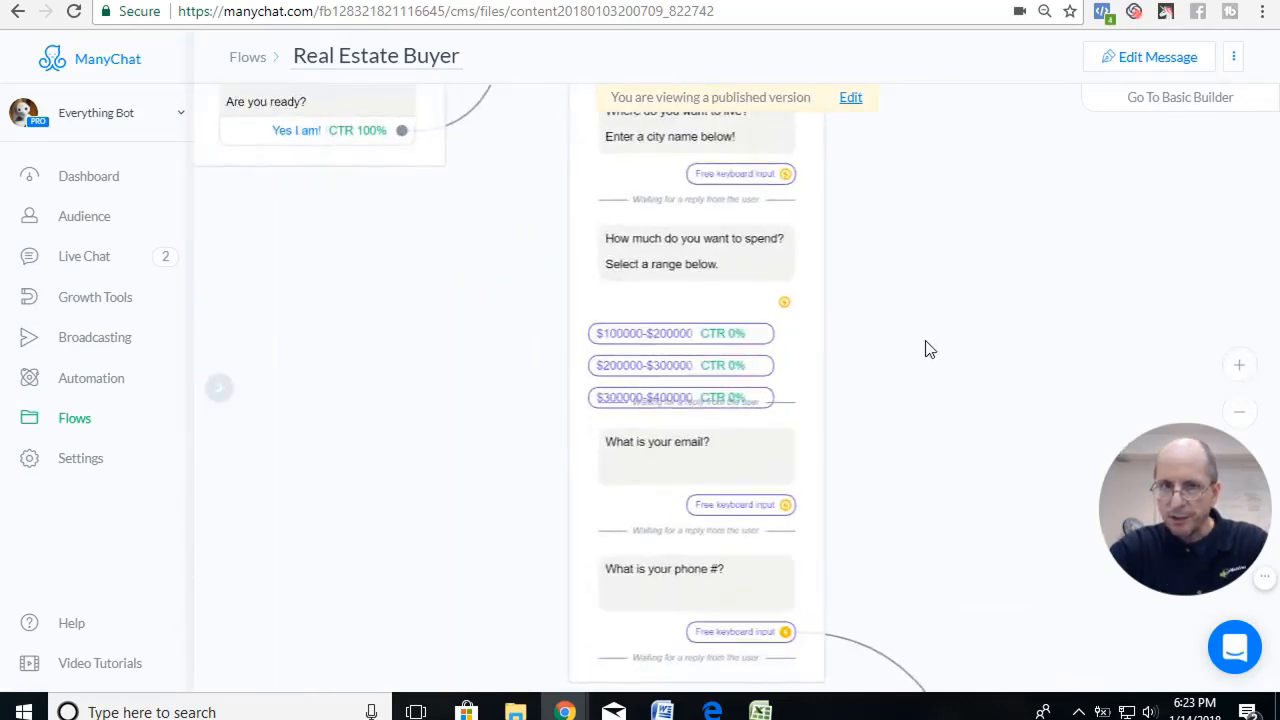
{"action": "left_click_drag", "start_coordinate": [489, 328], "coordinate": [631, 449]}
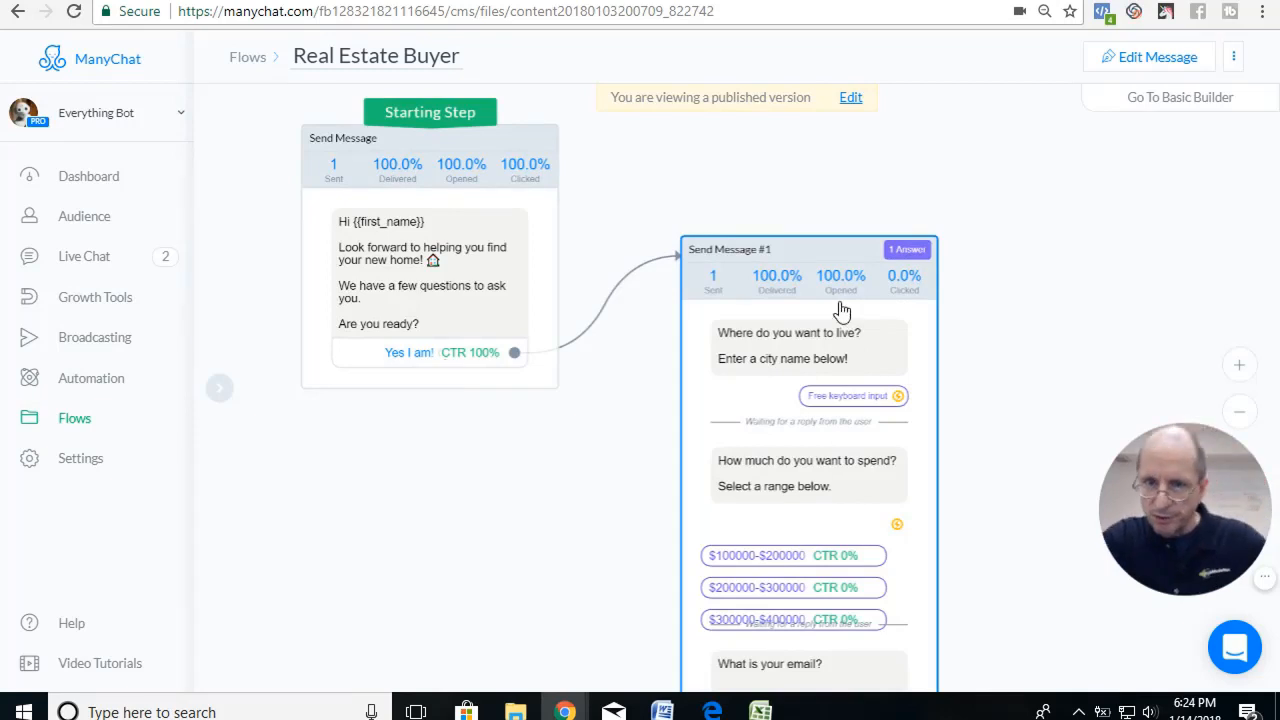
{"action": "left_click_drag", "start_coordinate": [968, 377], "coordinate": [951, 214]}
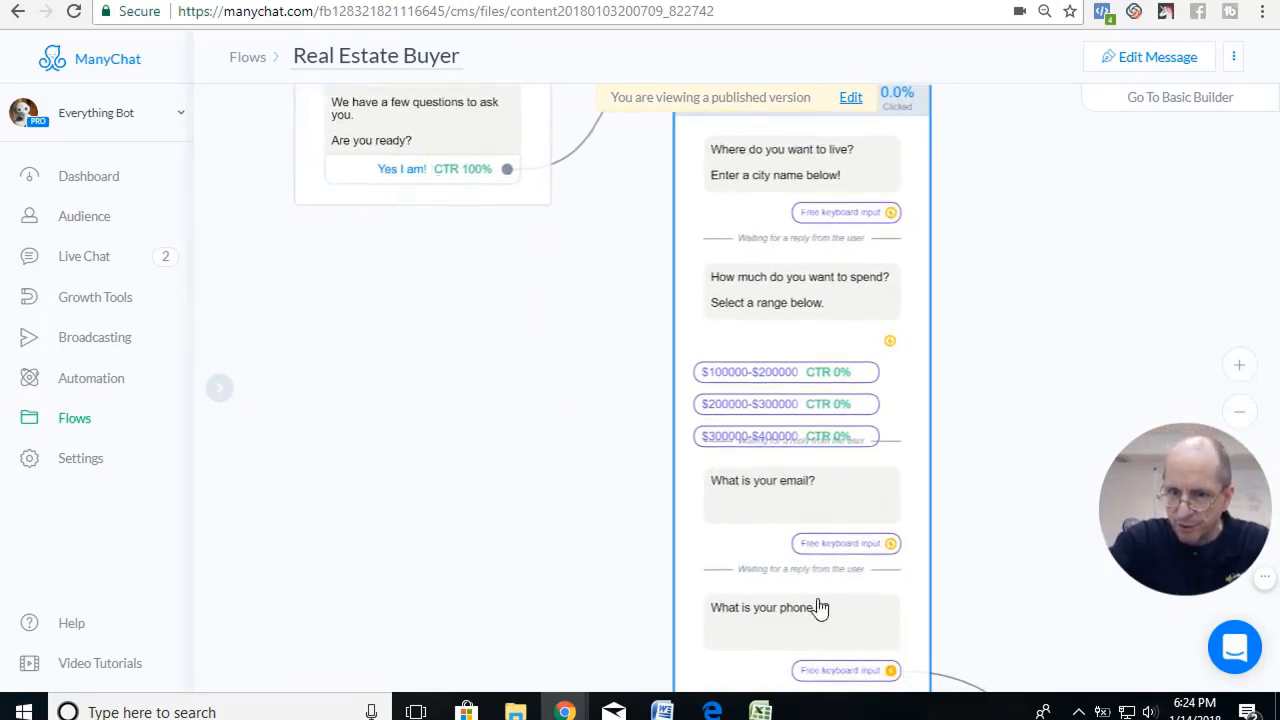
{"action": "left_click_drag", "start_coordinate": [975, 352], "coordinate": [940, 462]}
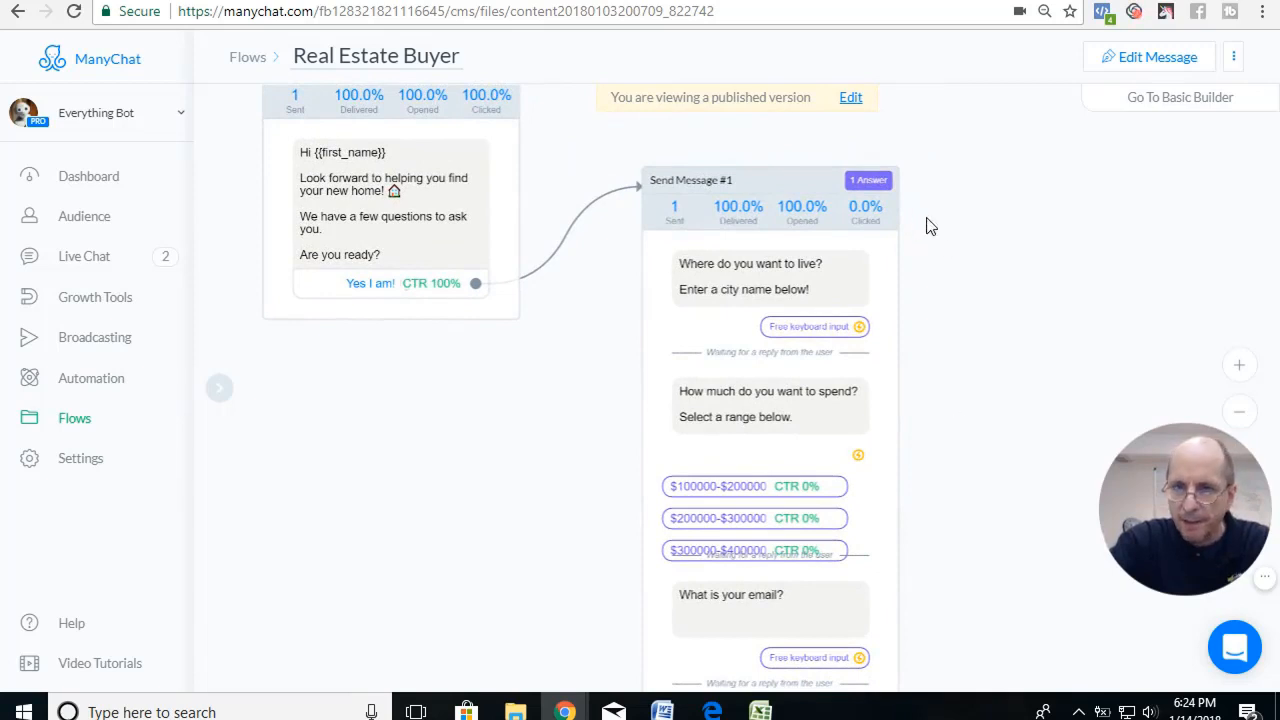
Step: Open the collected answers for Send Message #1 and view them as a feed and as a spreadsheet
{"action": "left_click", "coordinate": [869, 183]}
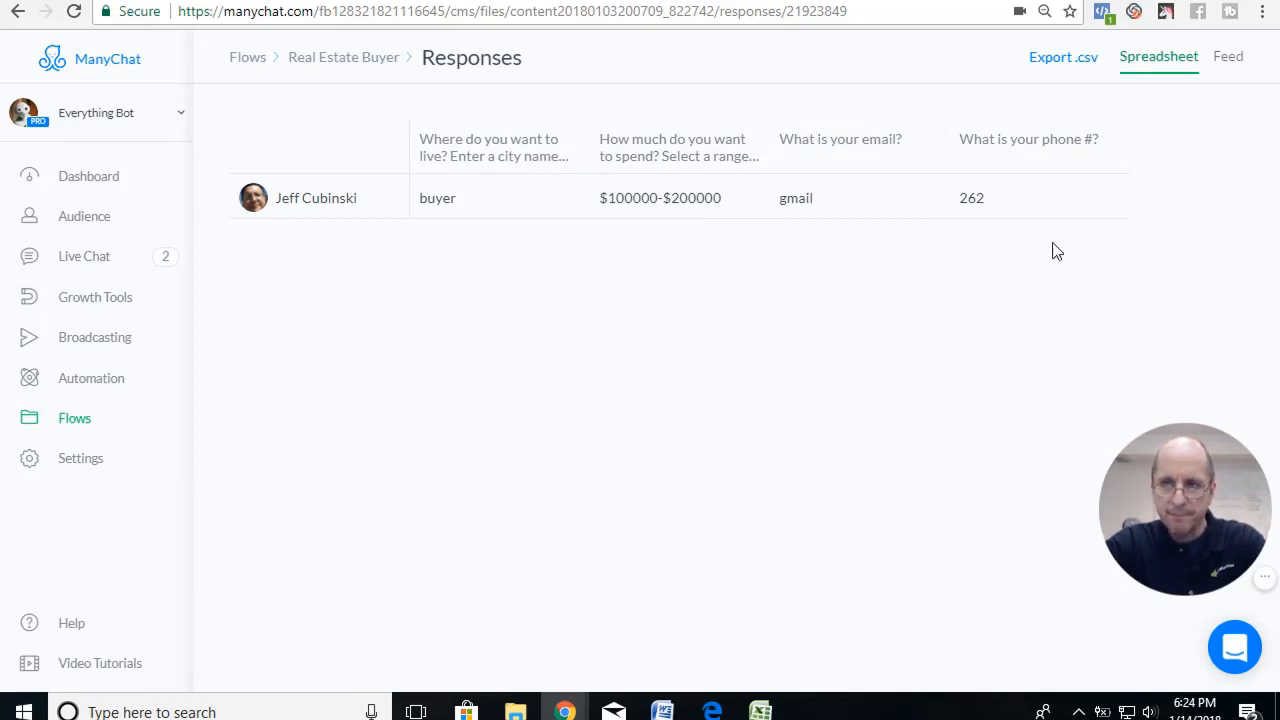
{"action": "left_click", "coordinate": [1228, 60]}
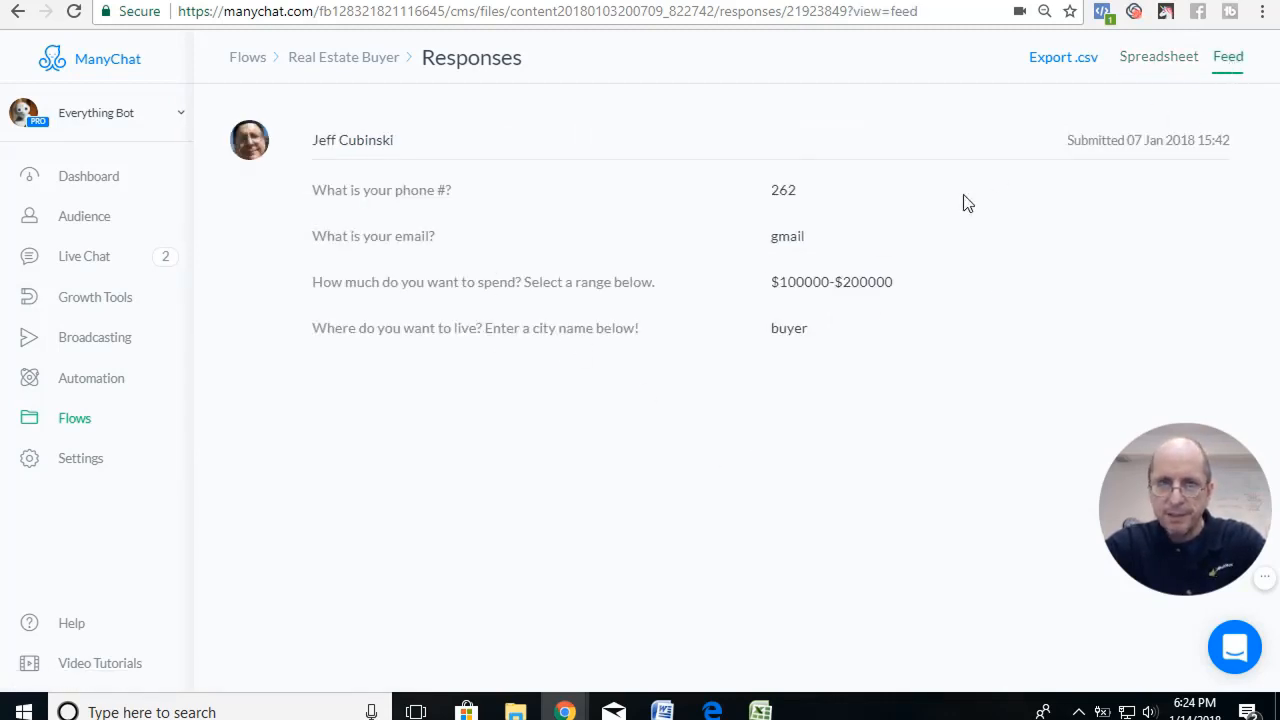
{"action": "left_click", "coordinate": [1157, 62]}
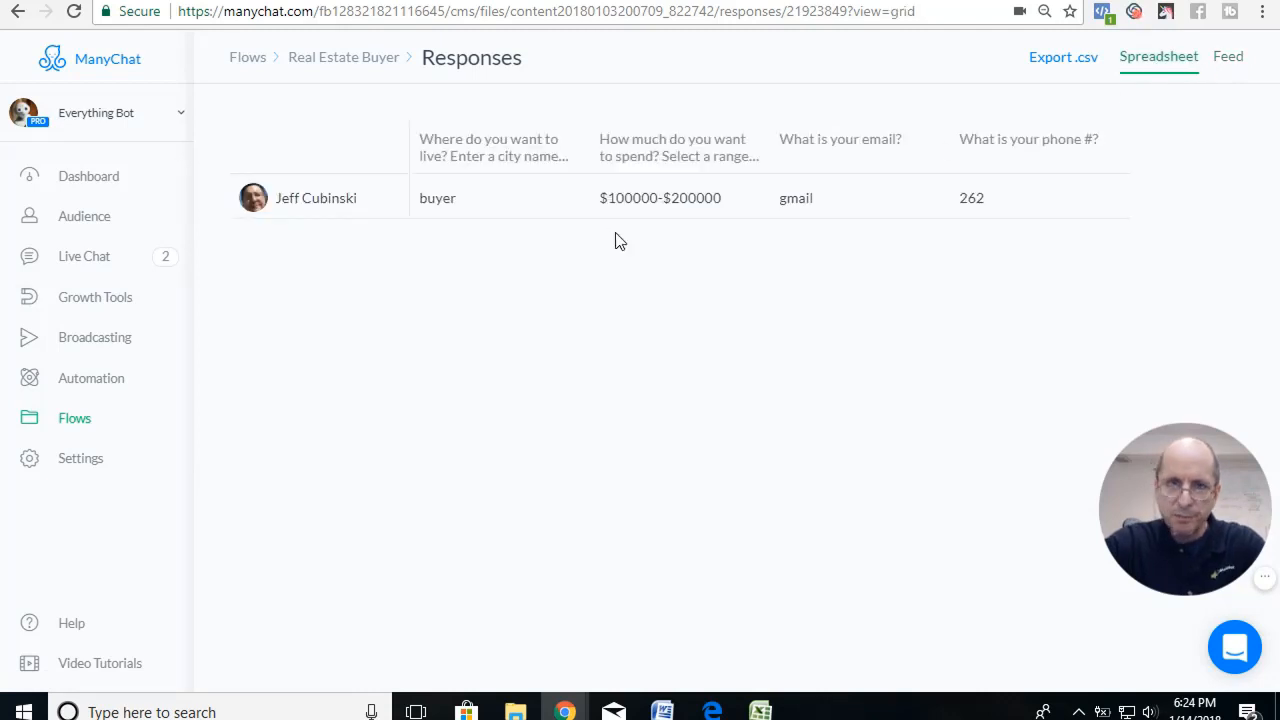
Step: Export the Real Estate Buyer responses as a CSV file and open the downloaded file in Excel
{"action": "left_click", "coordinate": [1066, 58]}
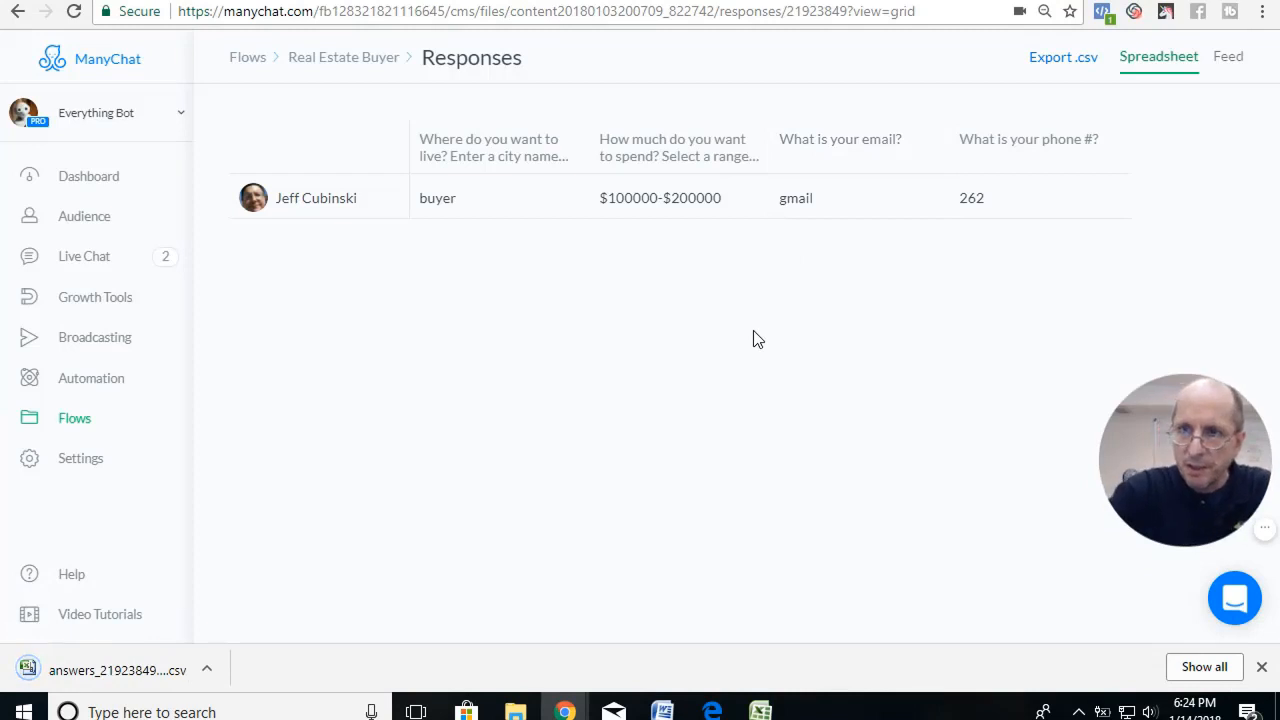
{"action": "left_click", "coordinate": [124, 676]}
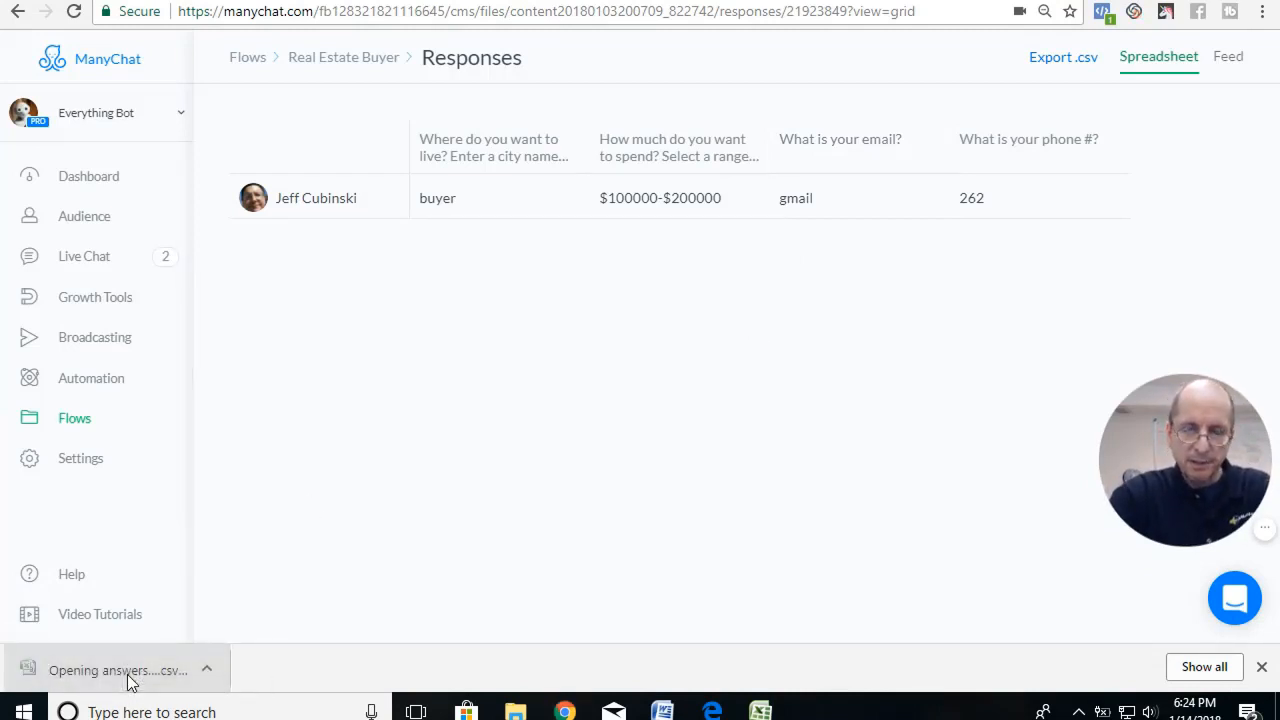
{"action": "mouse_move", "coordinate": [748, 712]}
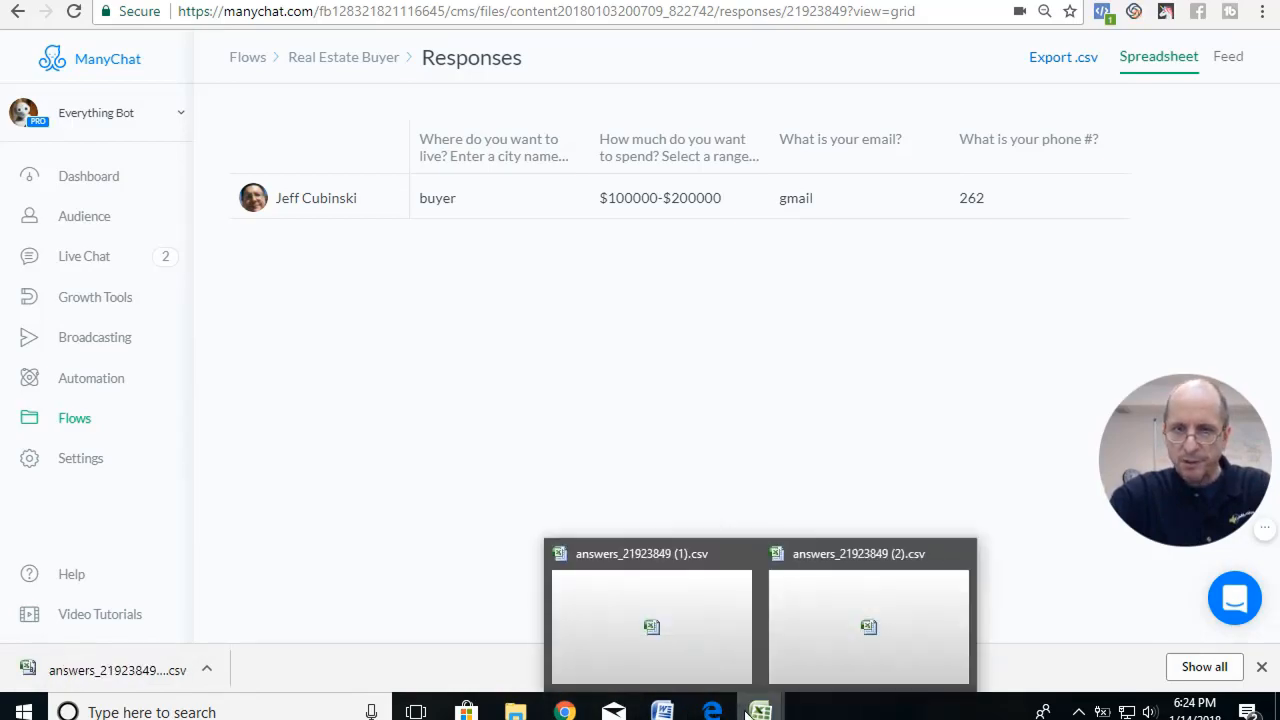
{"action": "left_click", "coordinate": [814, 645]}
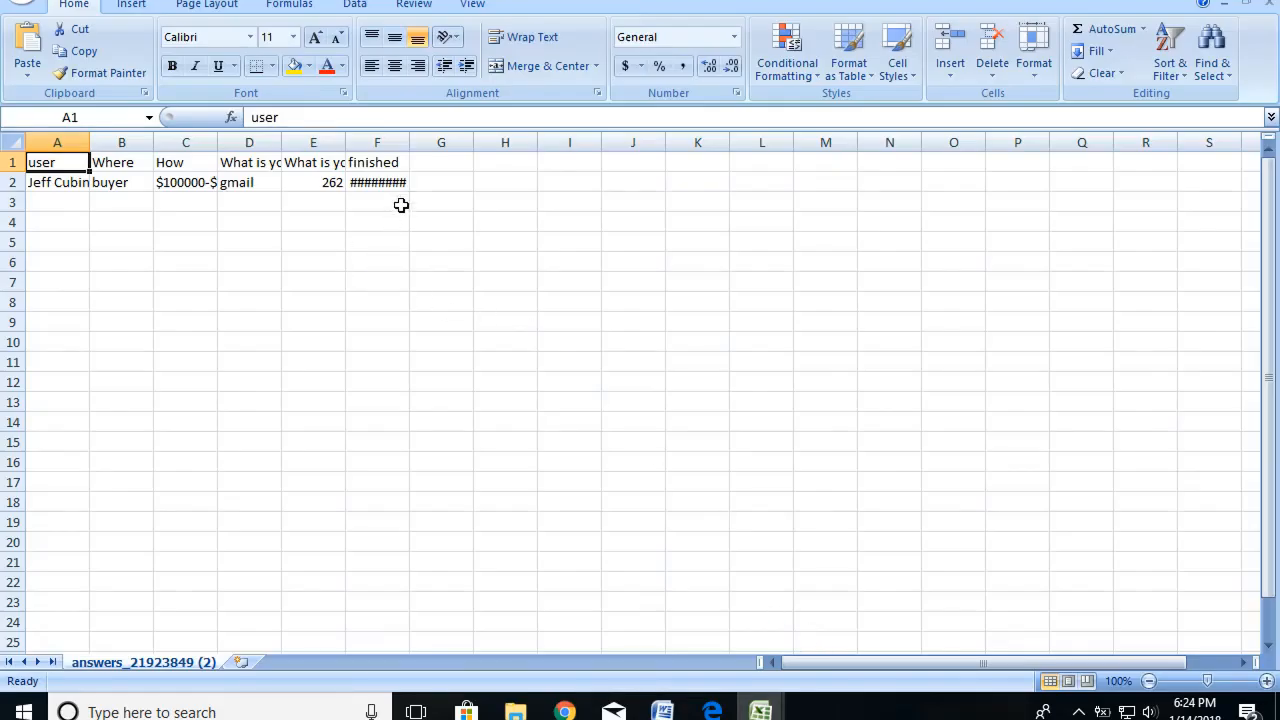
Step: Widen columns A to F of the exported answers sheet to show their contents, and return to the ManyChat browser window
{"action": "left_click_drag", "start_coordinate": [407, 142], "coordinate": [517, 142]}
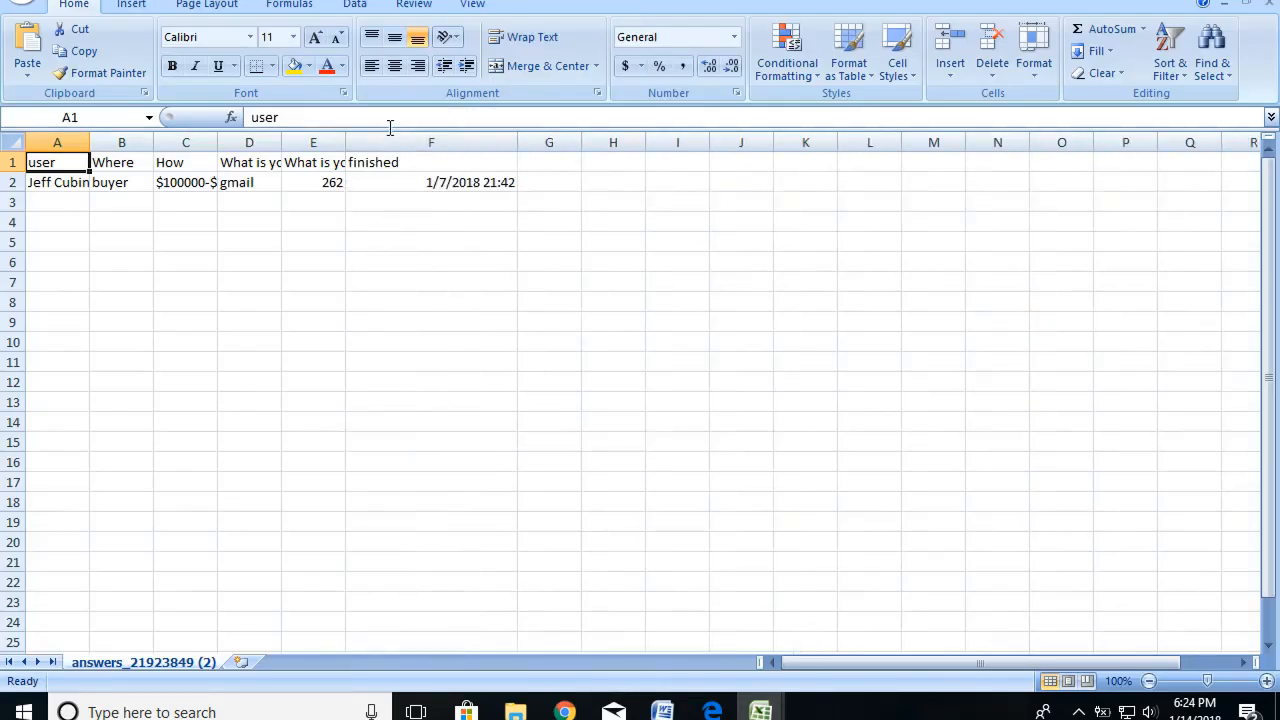
{"action": "left_click_drag", "start_coordinate": [352, 138], "coordinate": [415, 138]}
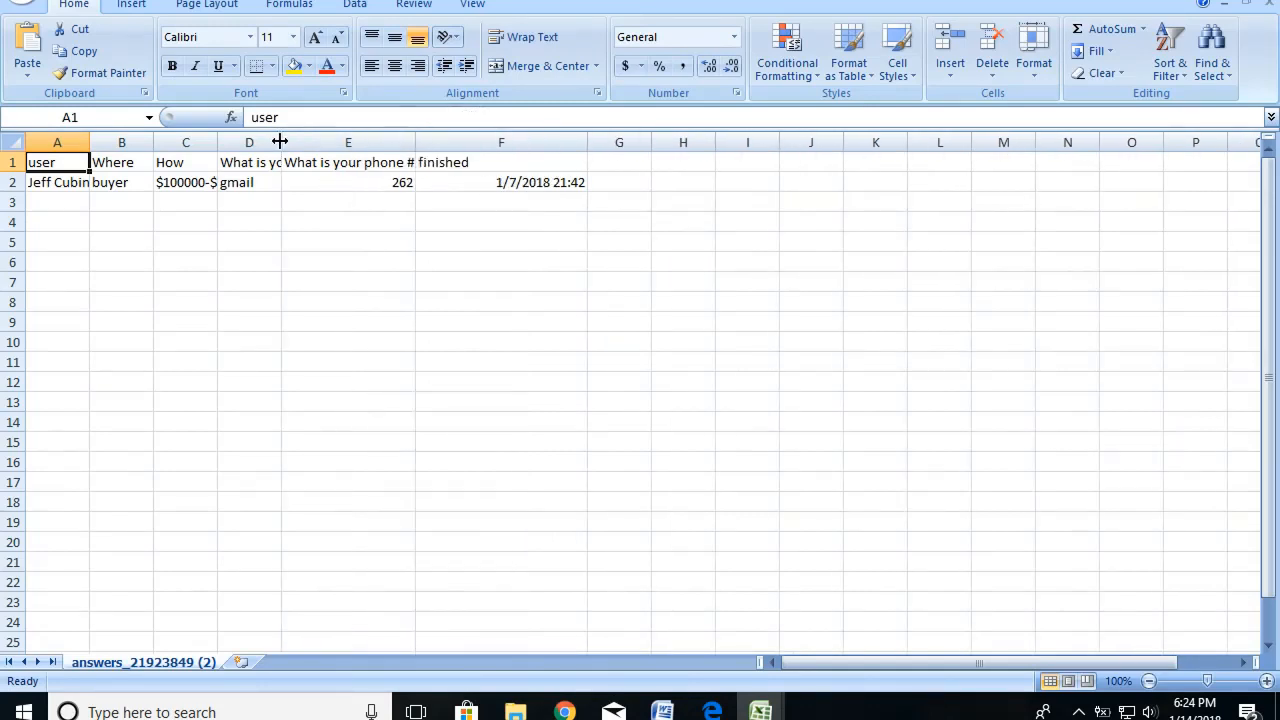
{"action": "double_click", "coordinate": [281, 138]}
{"action": "left_click_drag", "start_coordinate": [219, 138], "coordinate": [271, 138]}
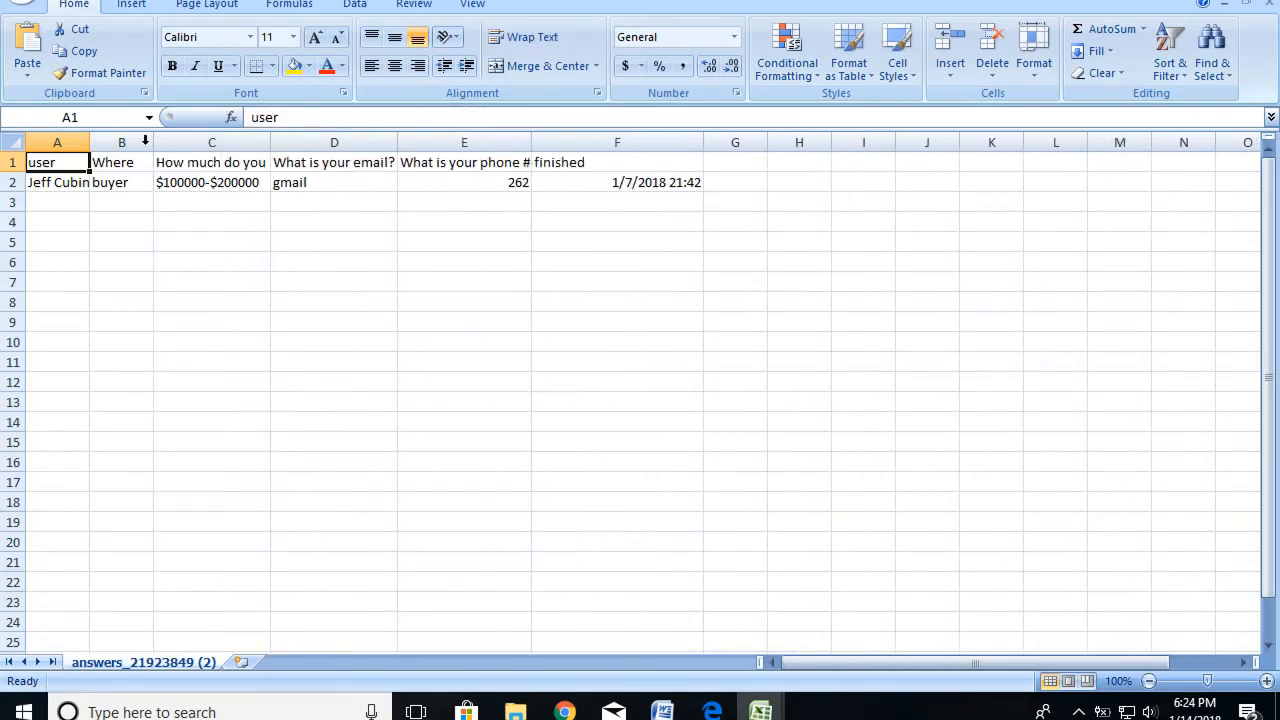
{"action": "left_click_drag", "start_coordinate": [148, 143], "coordinate": [181, 143]}
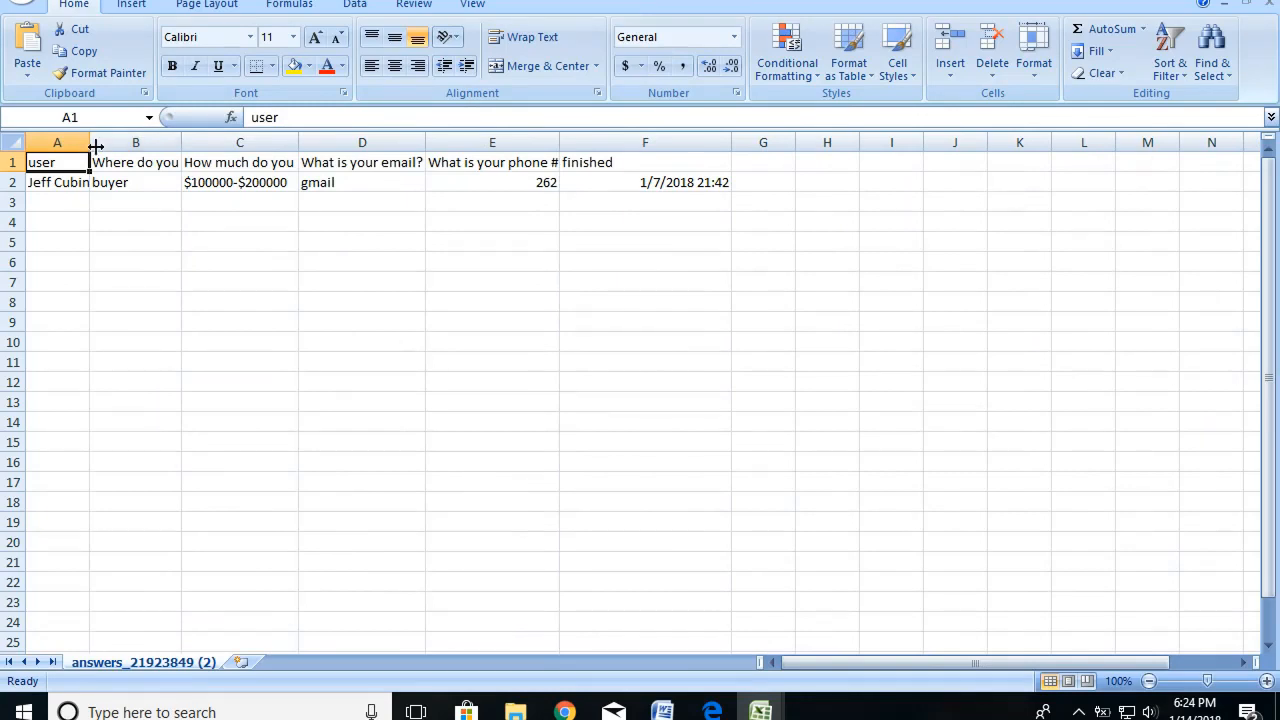
{"action": "left_click_drag", "start_coordinate": [92, 144], "coordinate": [148, 143]}
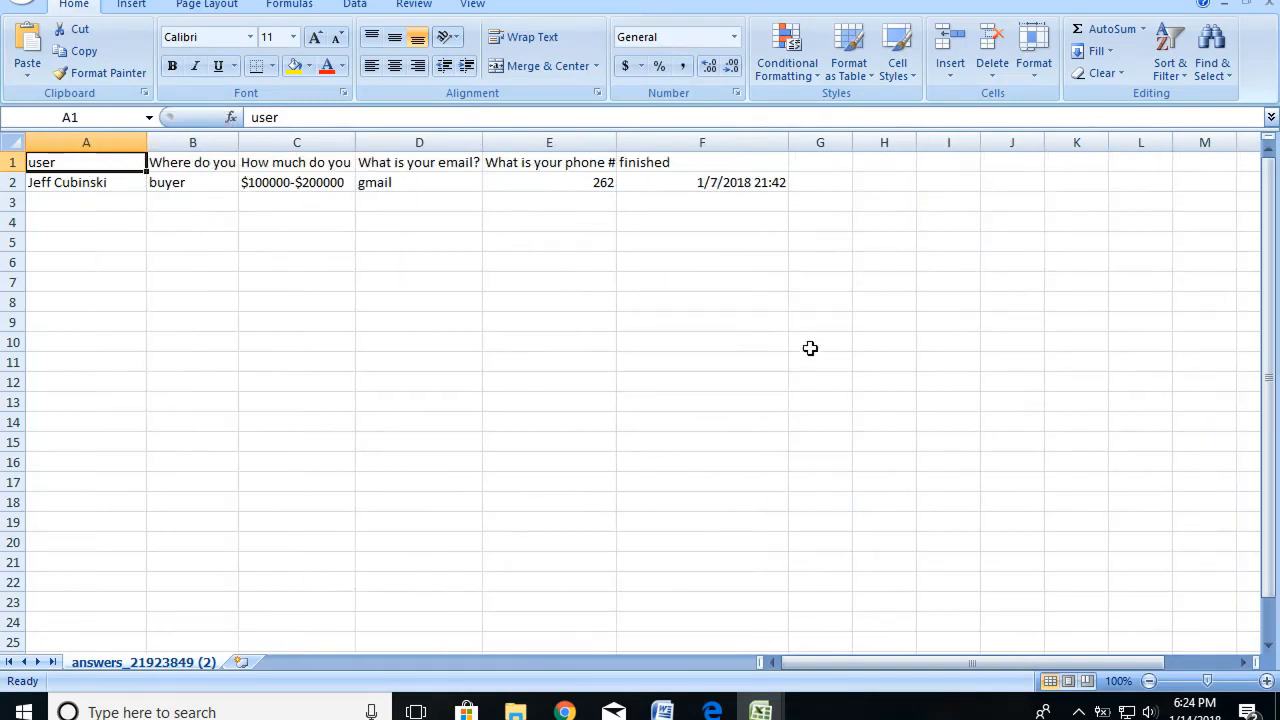
{"action": "left_click", "coordinate": [565, 711]}
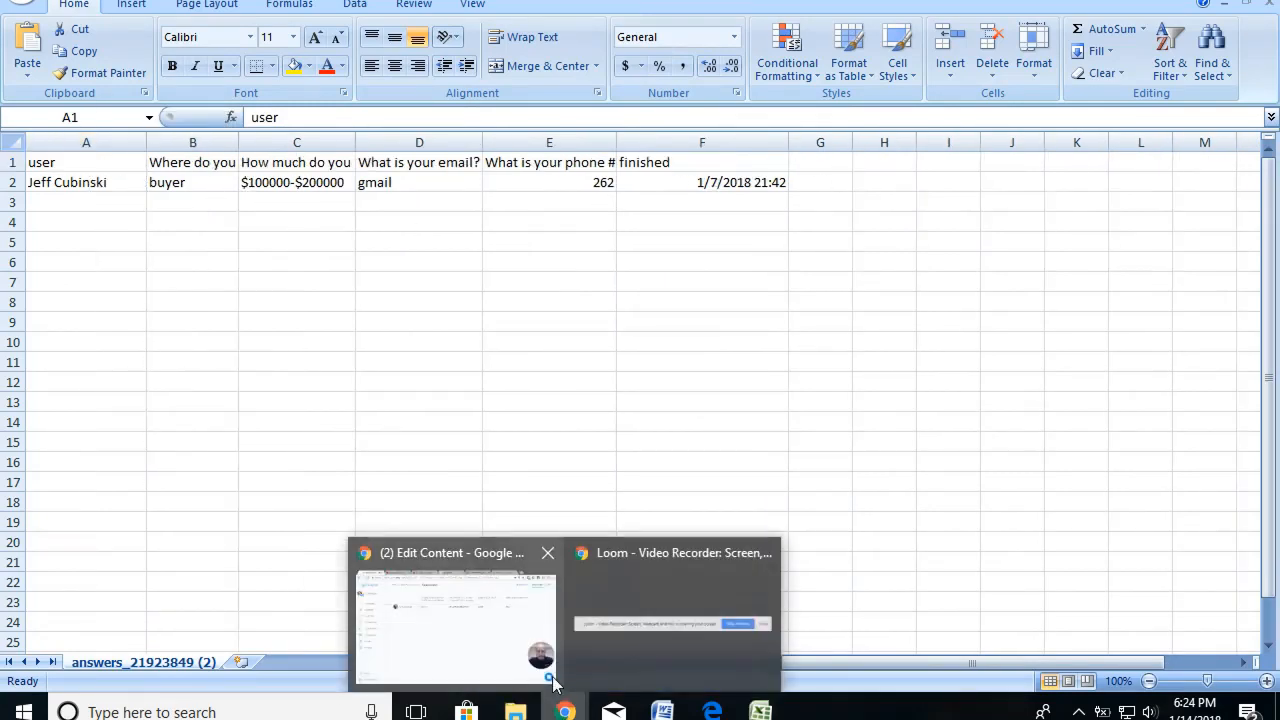
{"action": "left_click", "coordinate": [465, 641]}
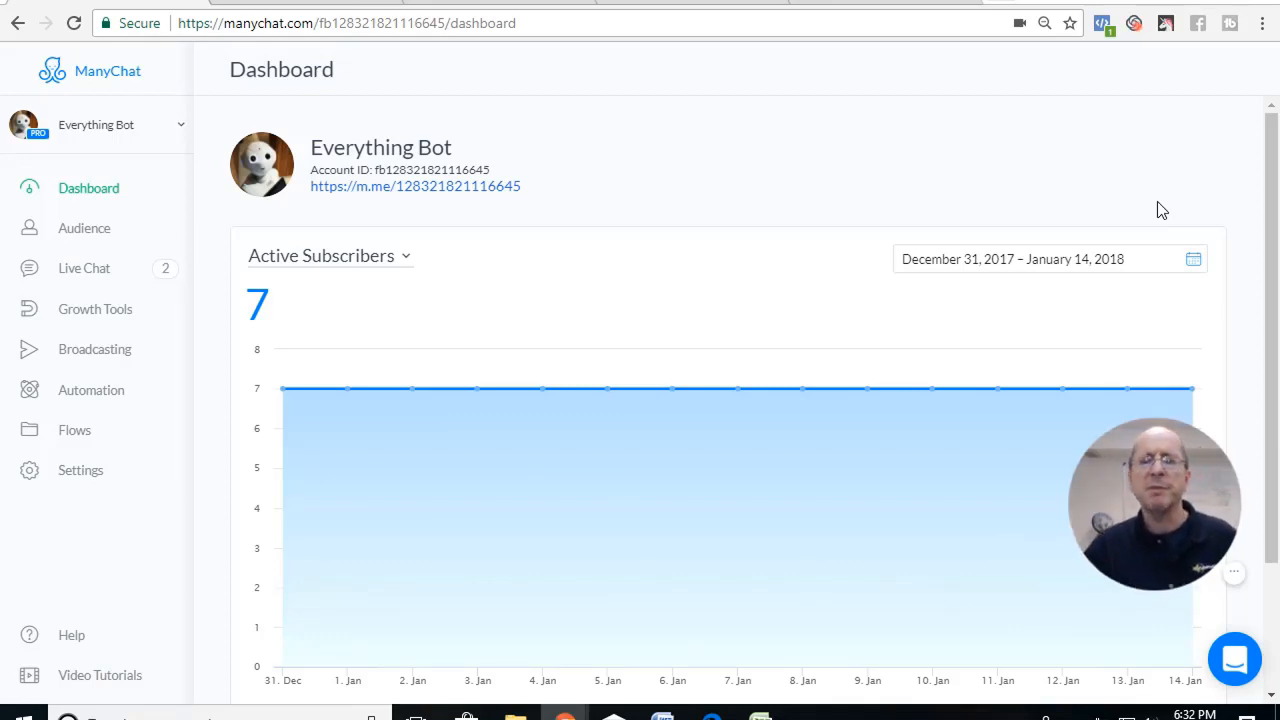
Step: Switch to the Greatlife Realty Facebook page and open a message chat to view its greeting text
{"action": "left_click", "coordinate": [913, 5]}
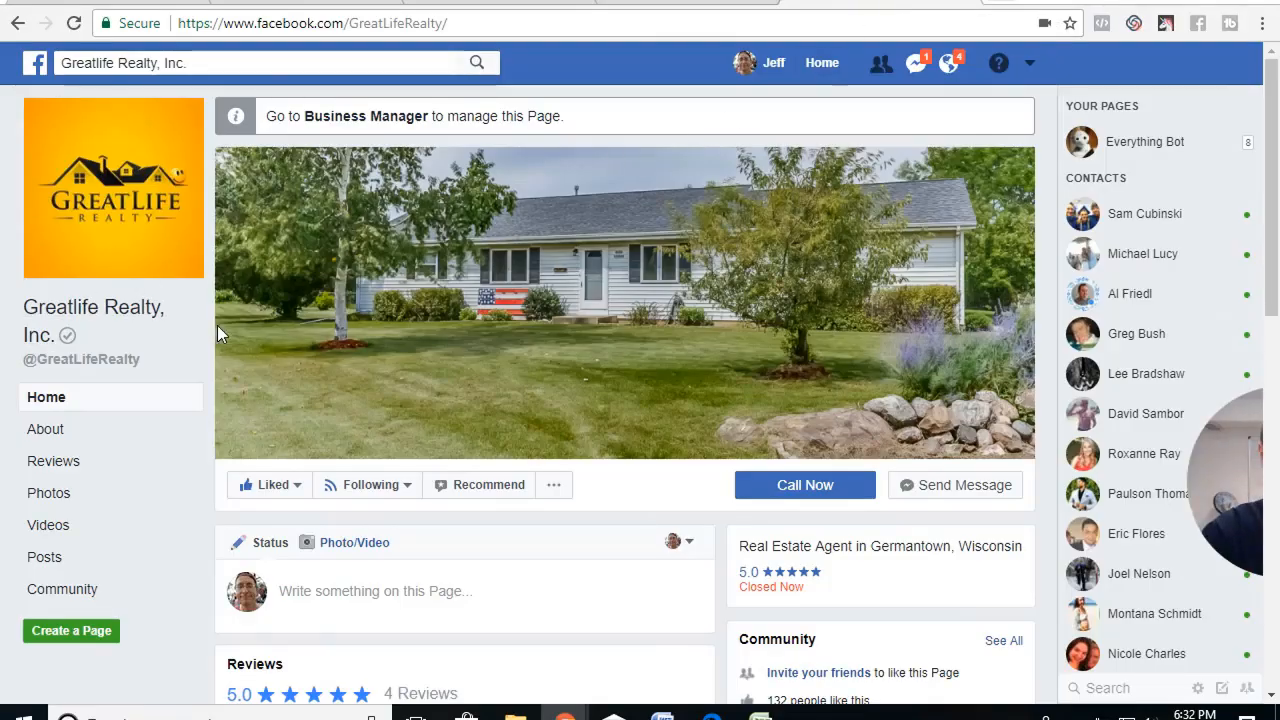
{"action": "left_click", "coordinate": [966, 494]}
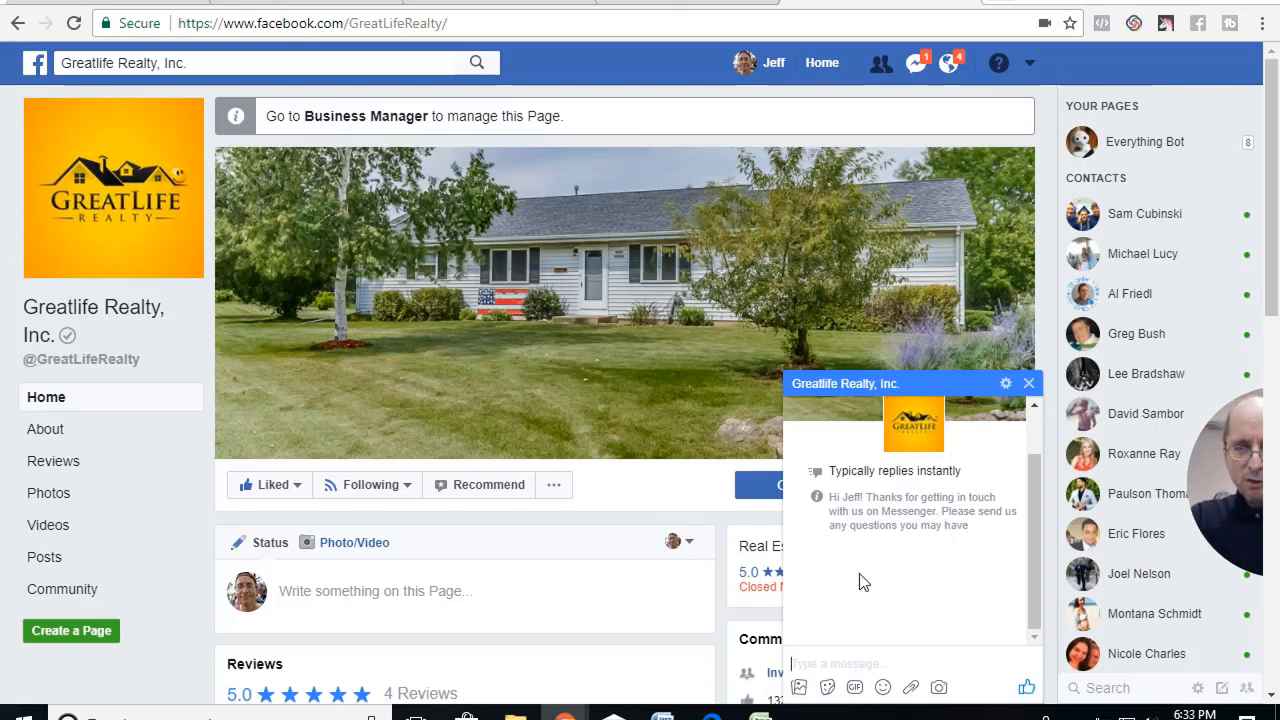
{"action": "left_click", "coordinate": [848, 662]}
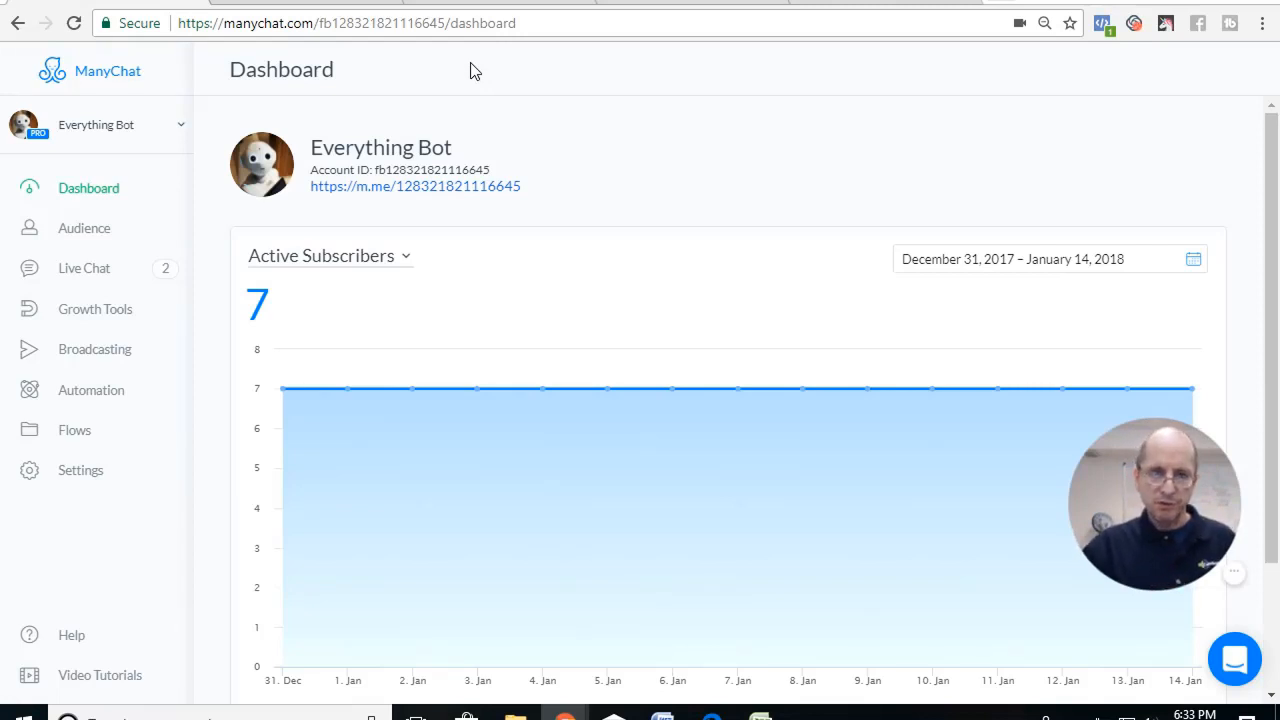
Step: Open the bot's general settings in ManyChat and compare the Greeting Text with the greeting in the Facebook chat
{"action": "left_click", "coordinate": [80, 472]}
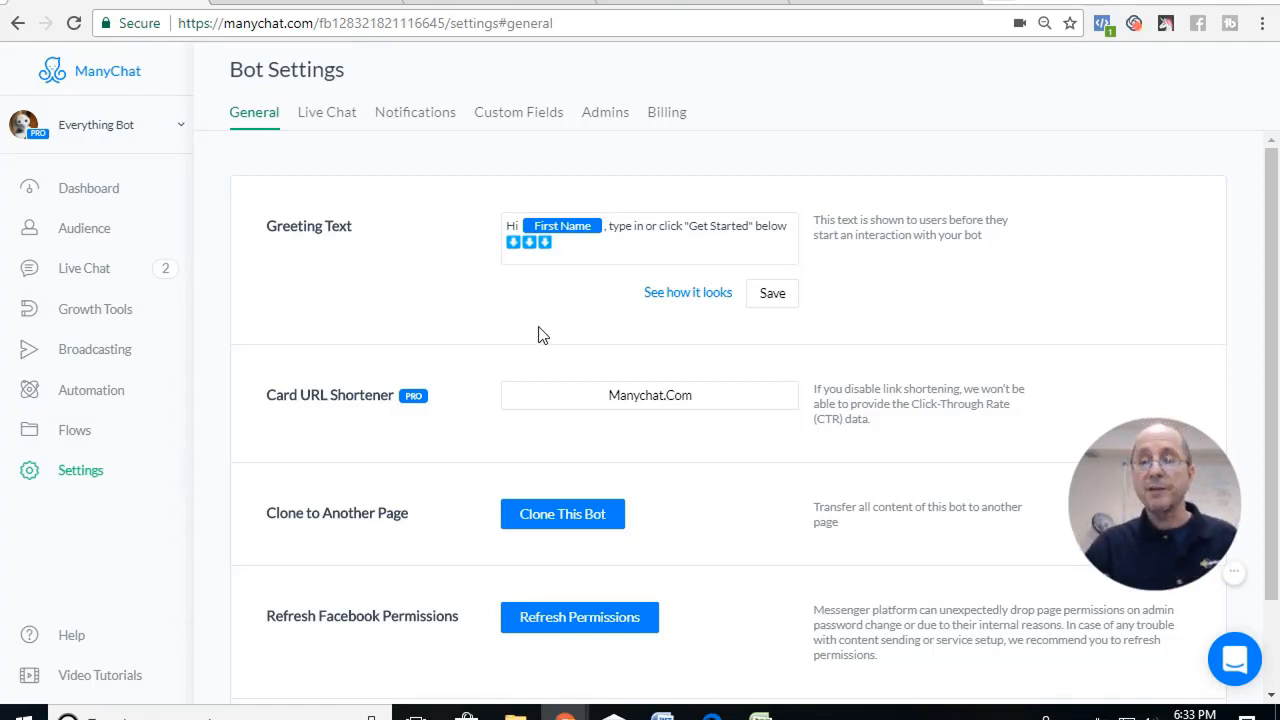
{"action": "left_click", "coordinate": [885, 8]}
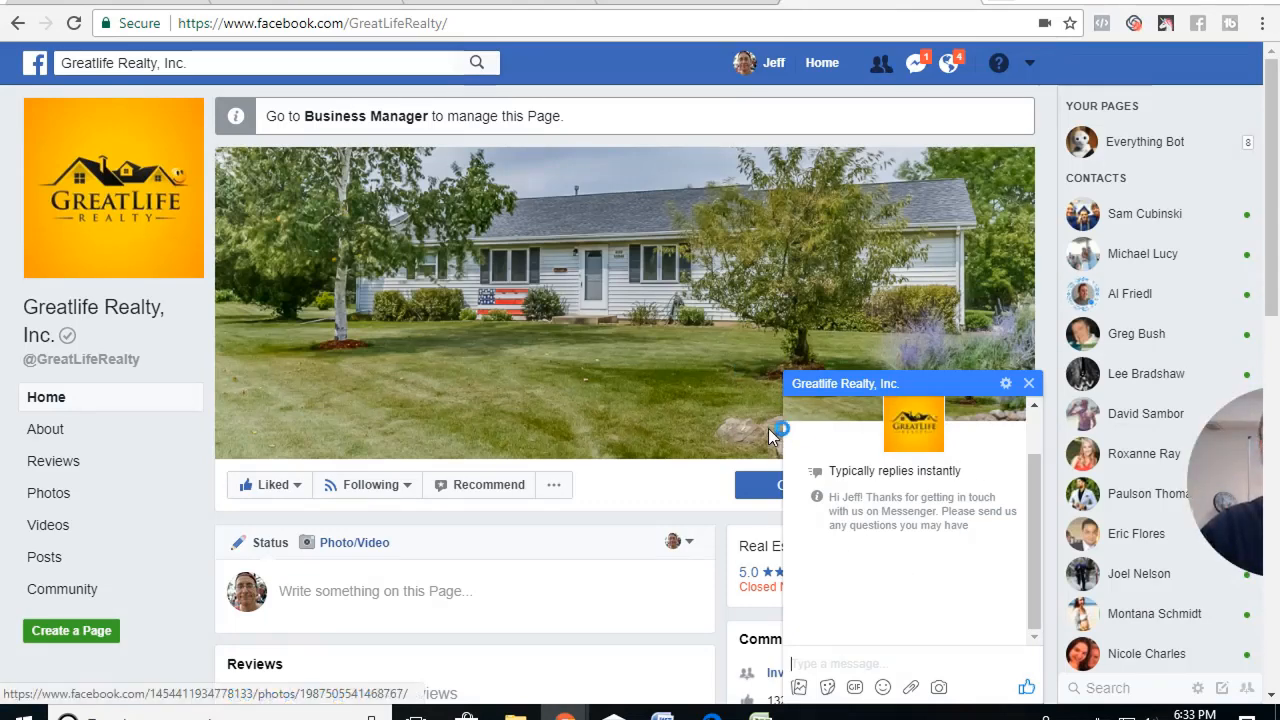
{"action": "left_click", "coordinate": [122, 8]}
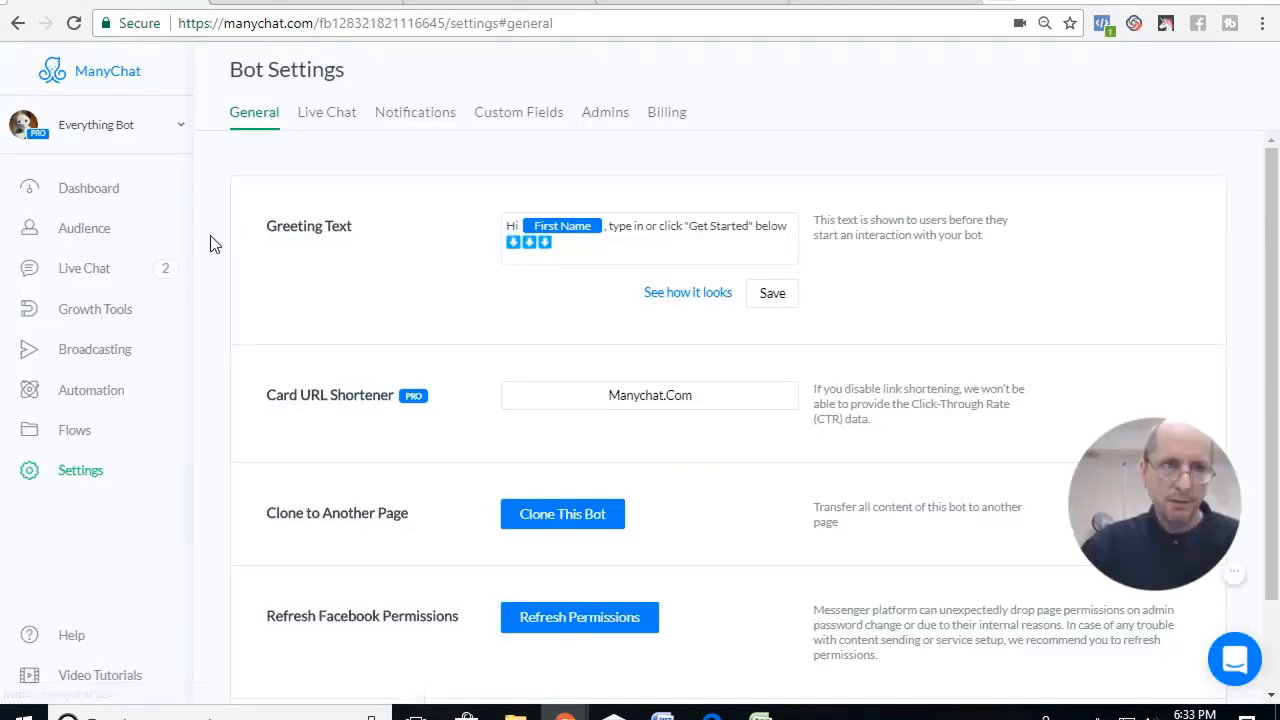